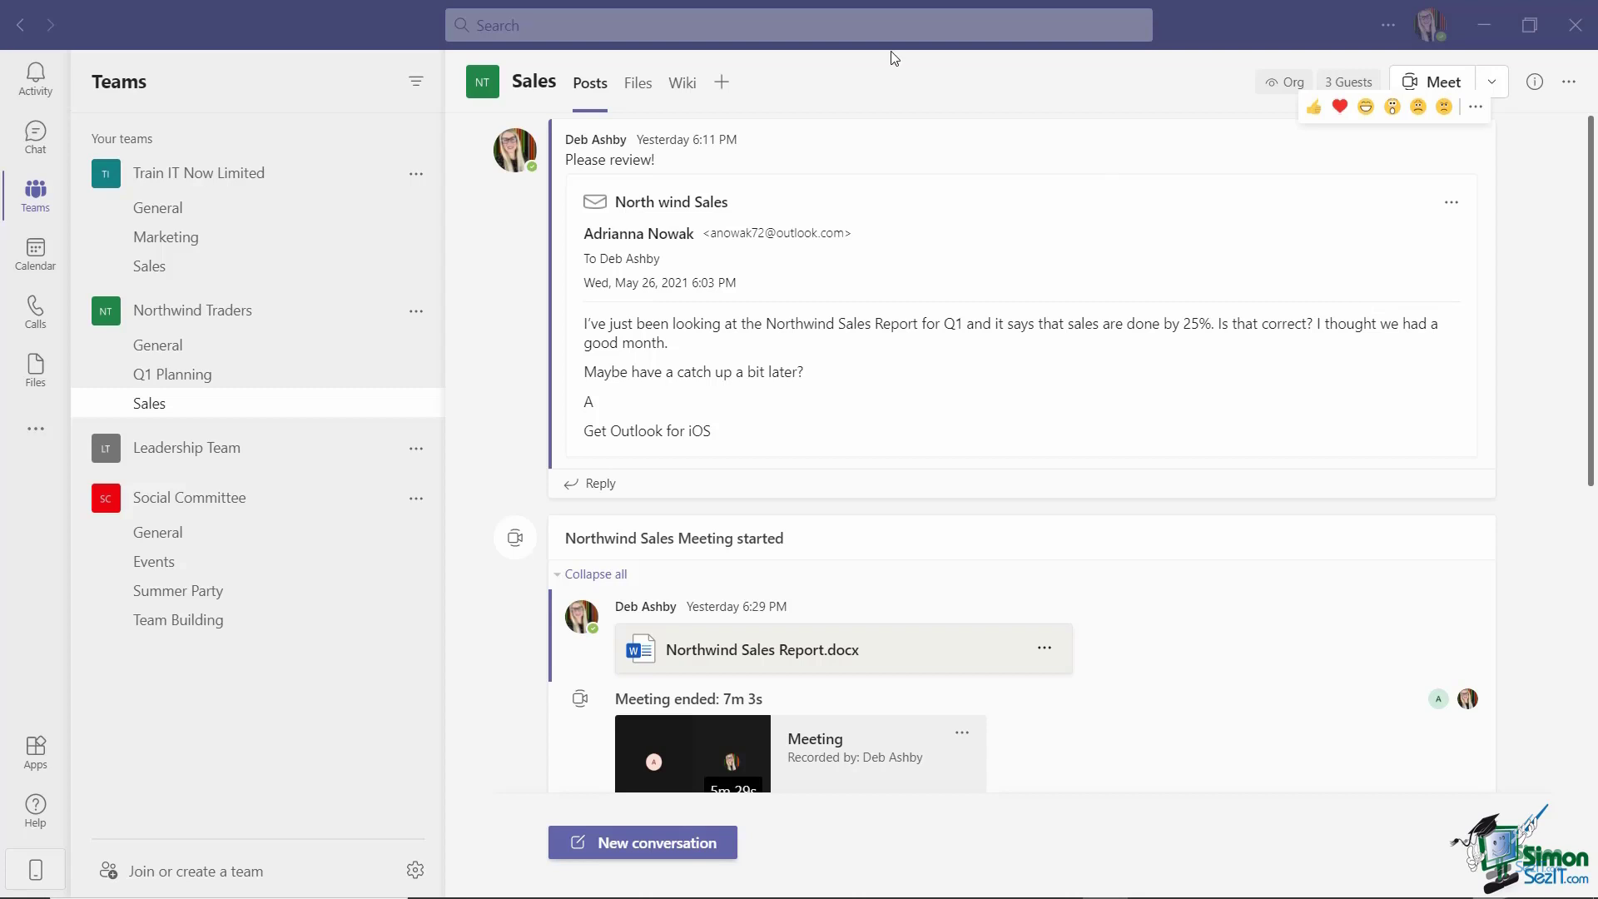
- Find the Tasks by Planner and To Do app by searching for "planner", open it and pin it
{"action": "left_click", "coordinate": [35, 435]}
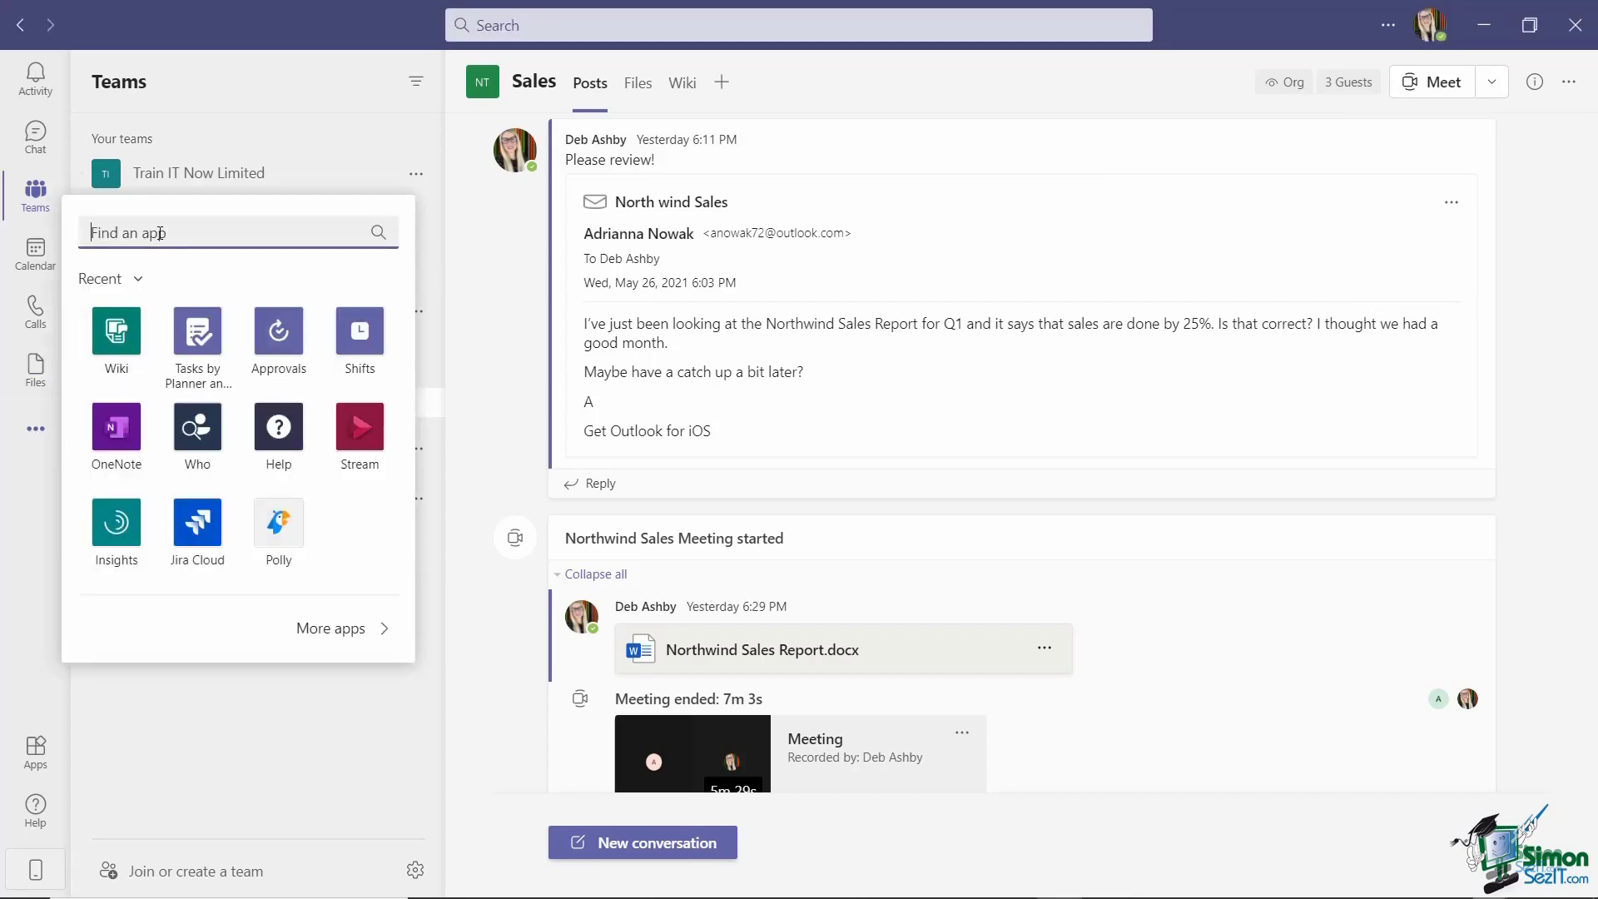
{"action": "type", "text": "planner"}
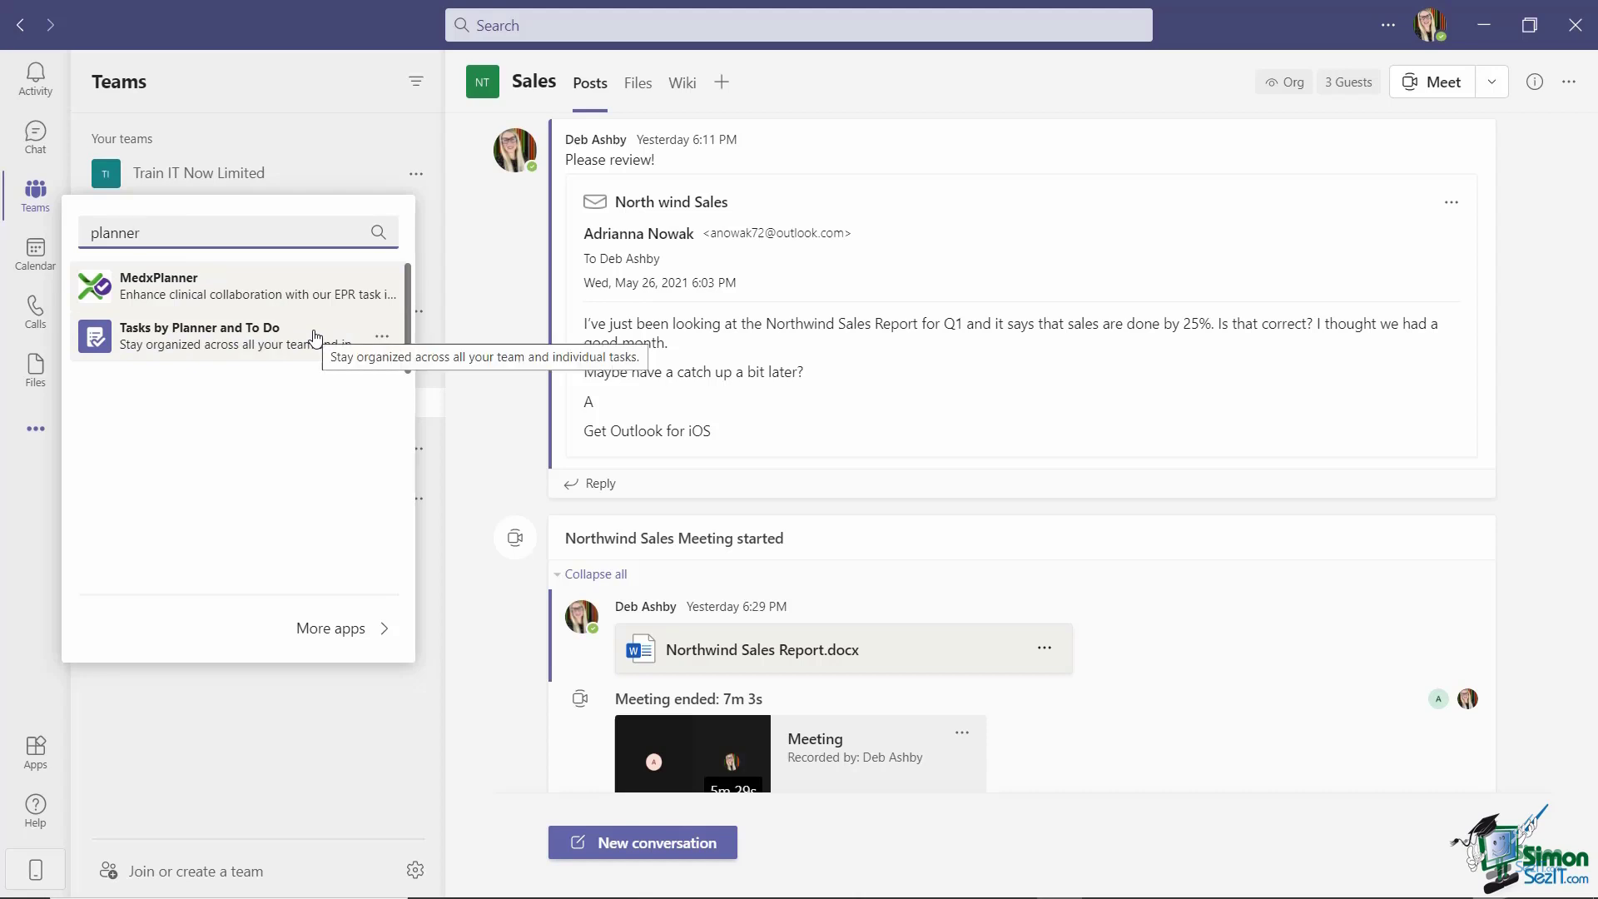
{"action": "left_click", "coordinate": [224, 344]}
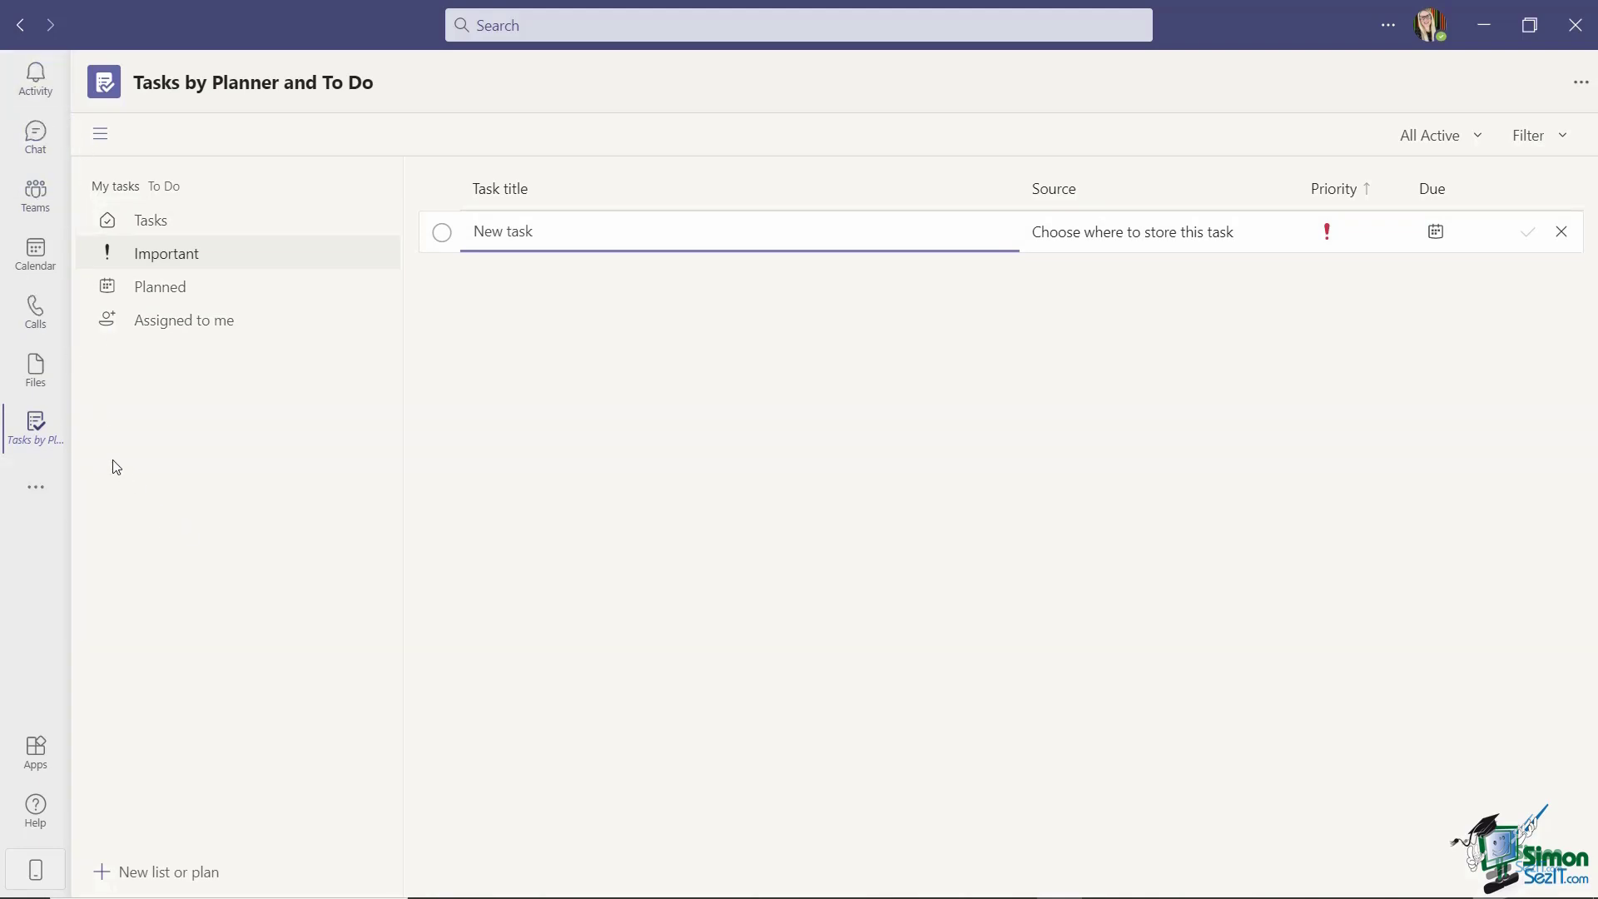
{"action": "right_click", "coordinate": [39, 430]}
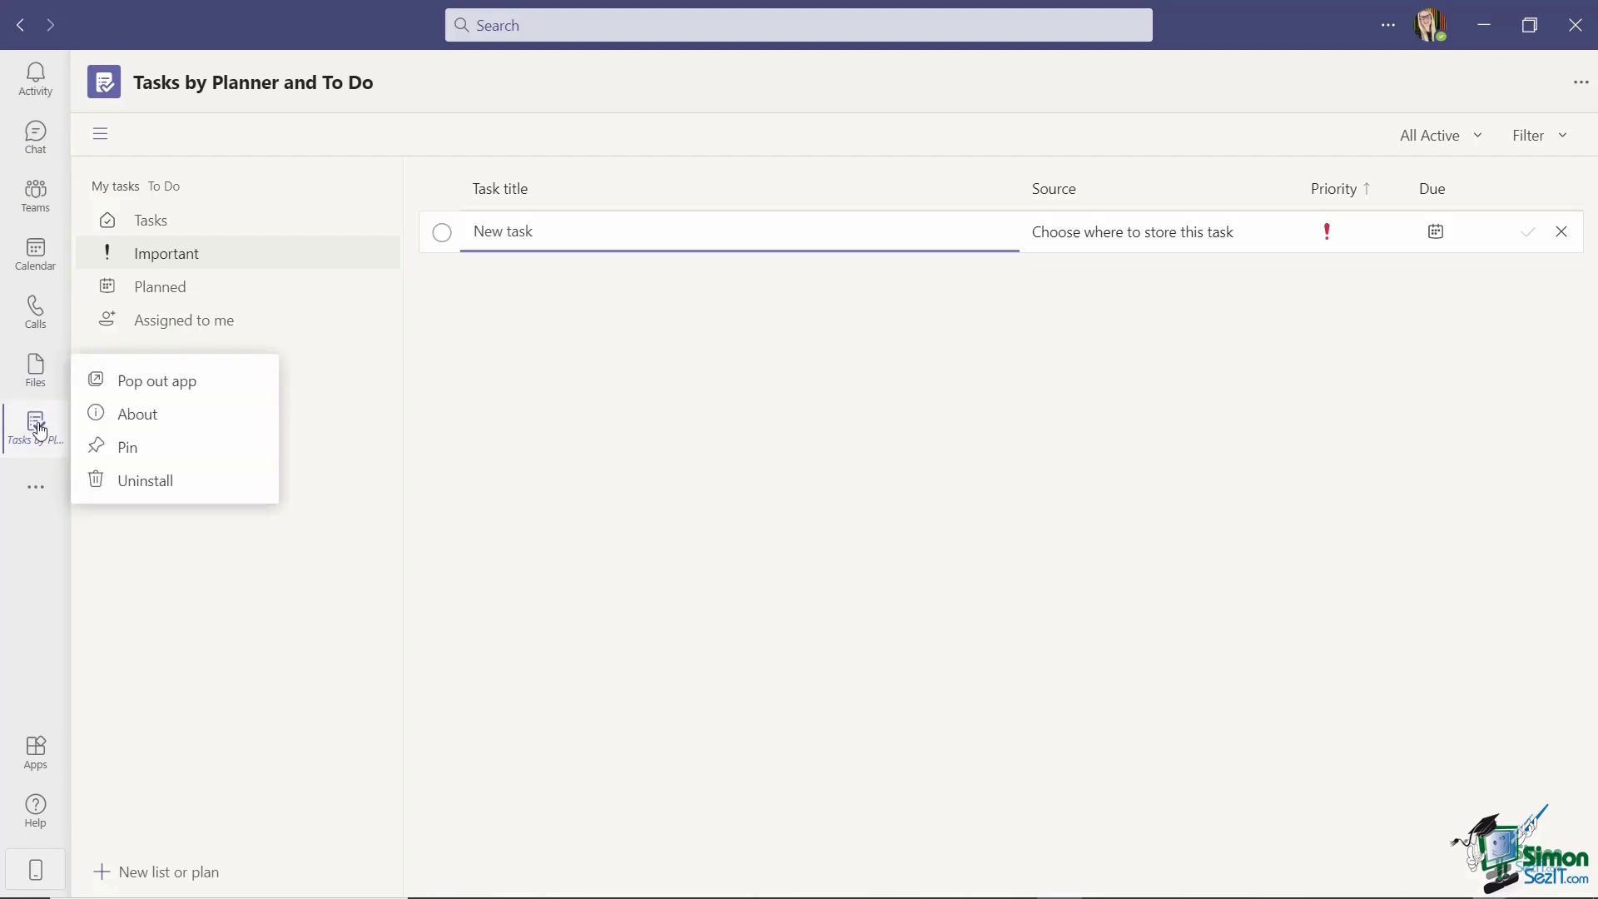
{"action": "left_click", "coordinate": [164, 449]}
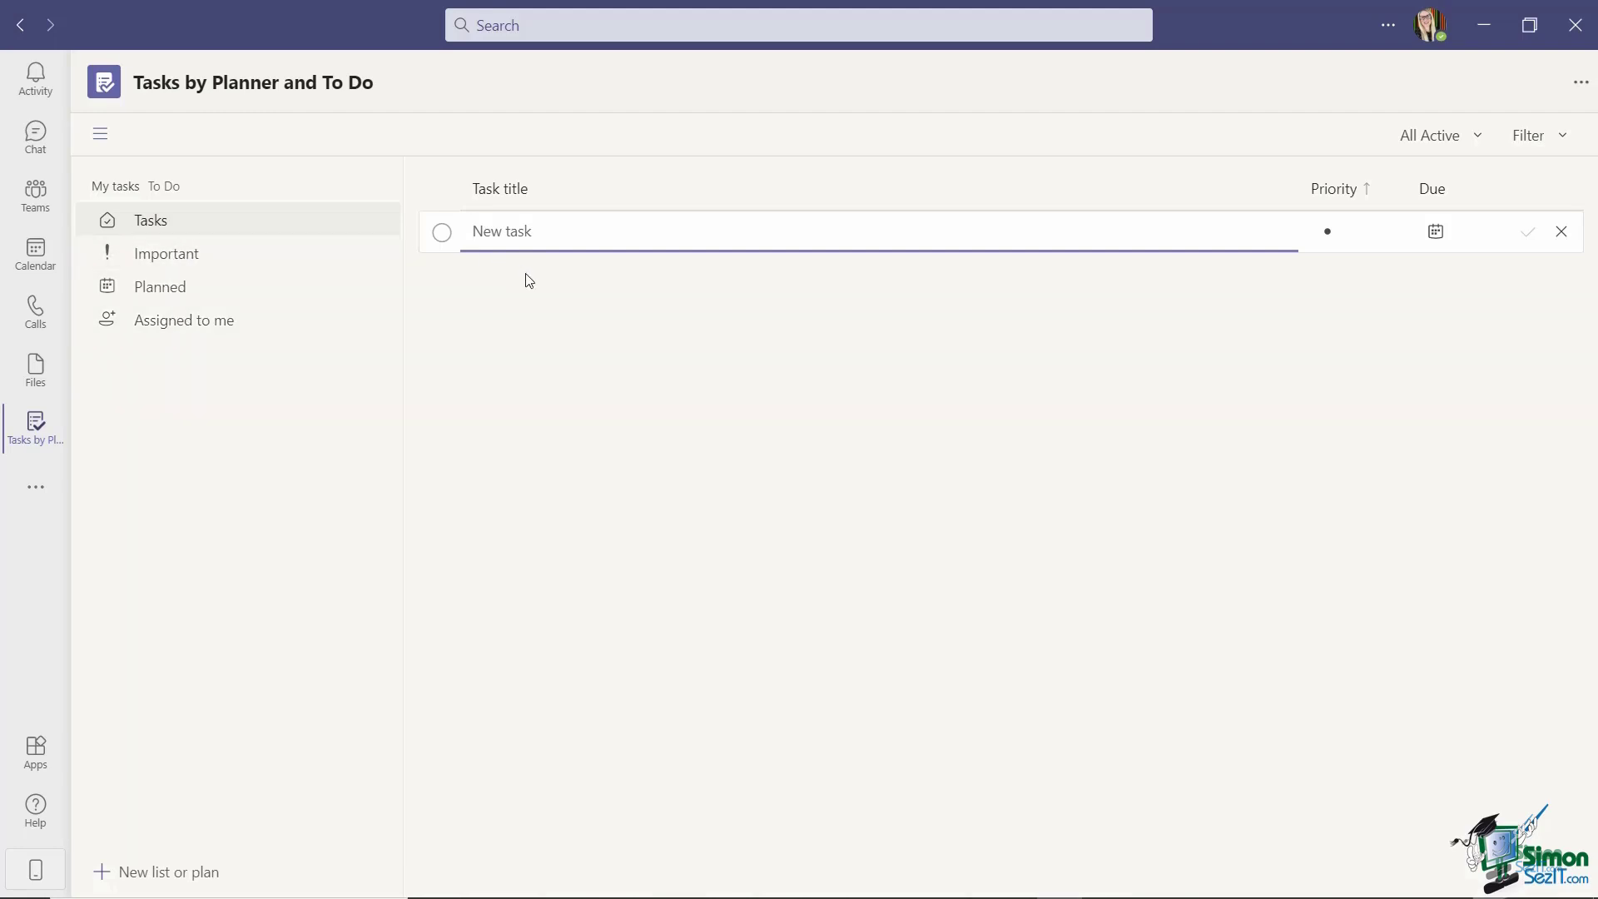
- Add a task titled "Recruit New Sales Team Member" to the Tasks list
{"action": "type", "text": "Recruit New Sales Team Member"}
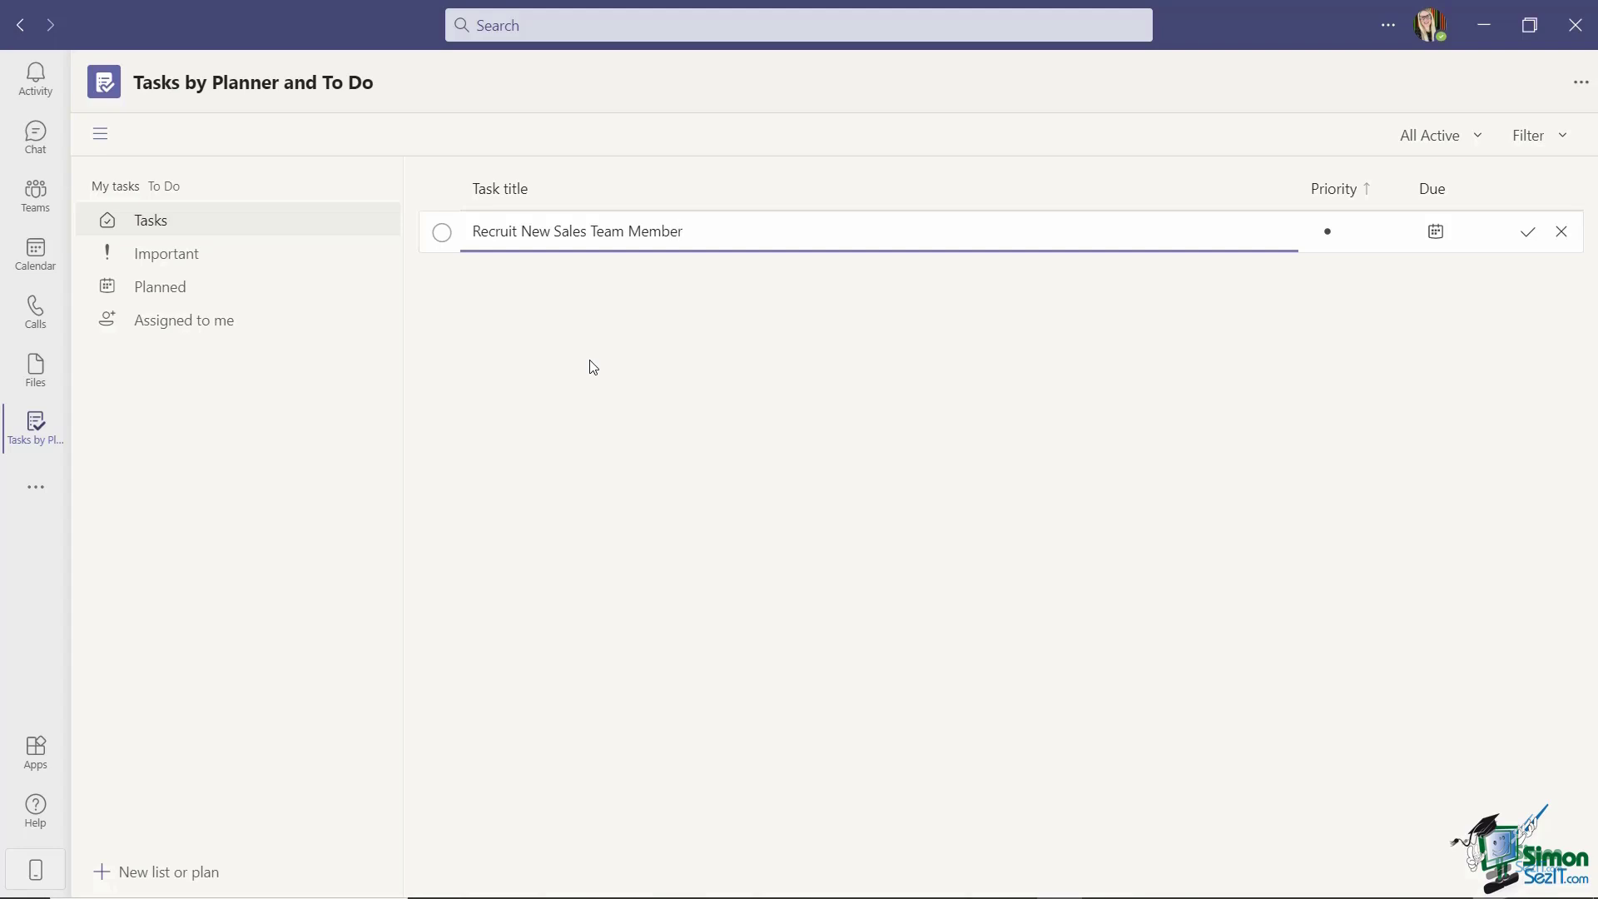
{"action": "left_click", "coordinate": [1527, 234]}
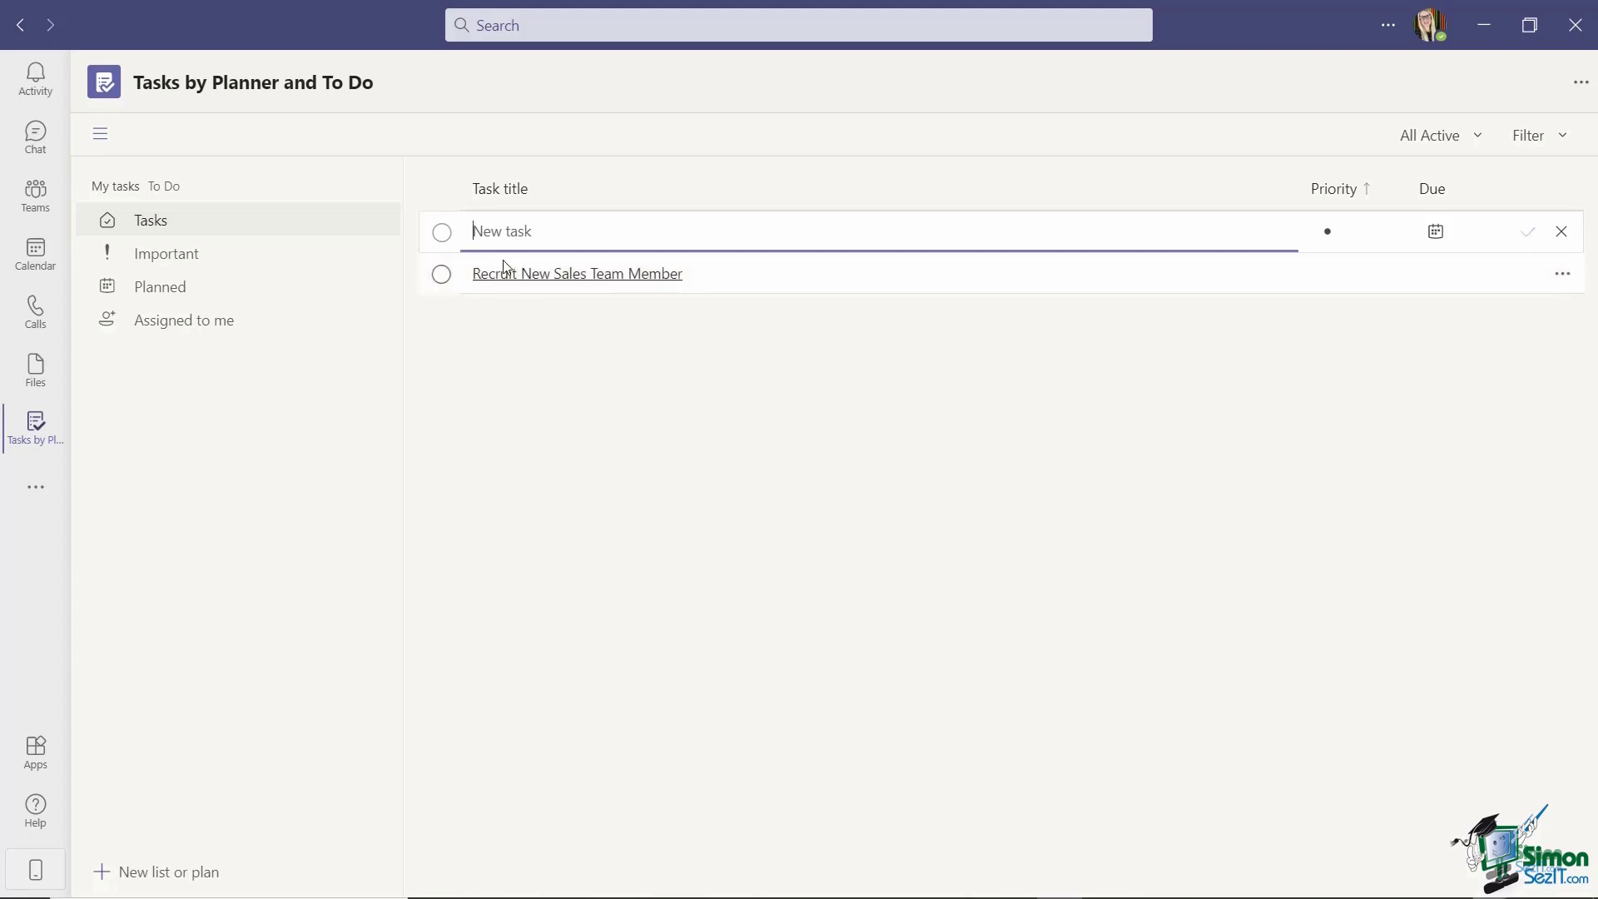
{"action": "left_click", "coordinate": [507, 230]}
- Set the Recruit New Sales Team Member task's priority to Important and its due date to 06/03/2021
{"action": "left_click", "coordinate": [587, 274]}
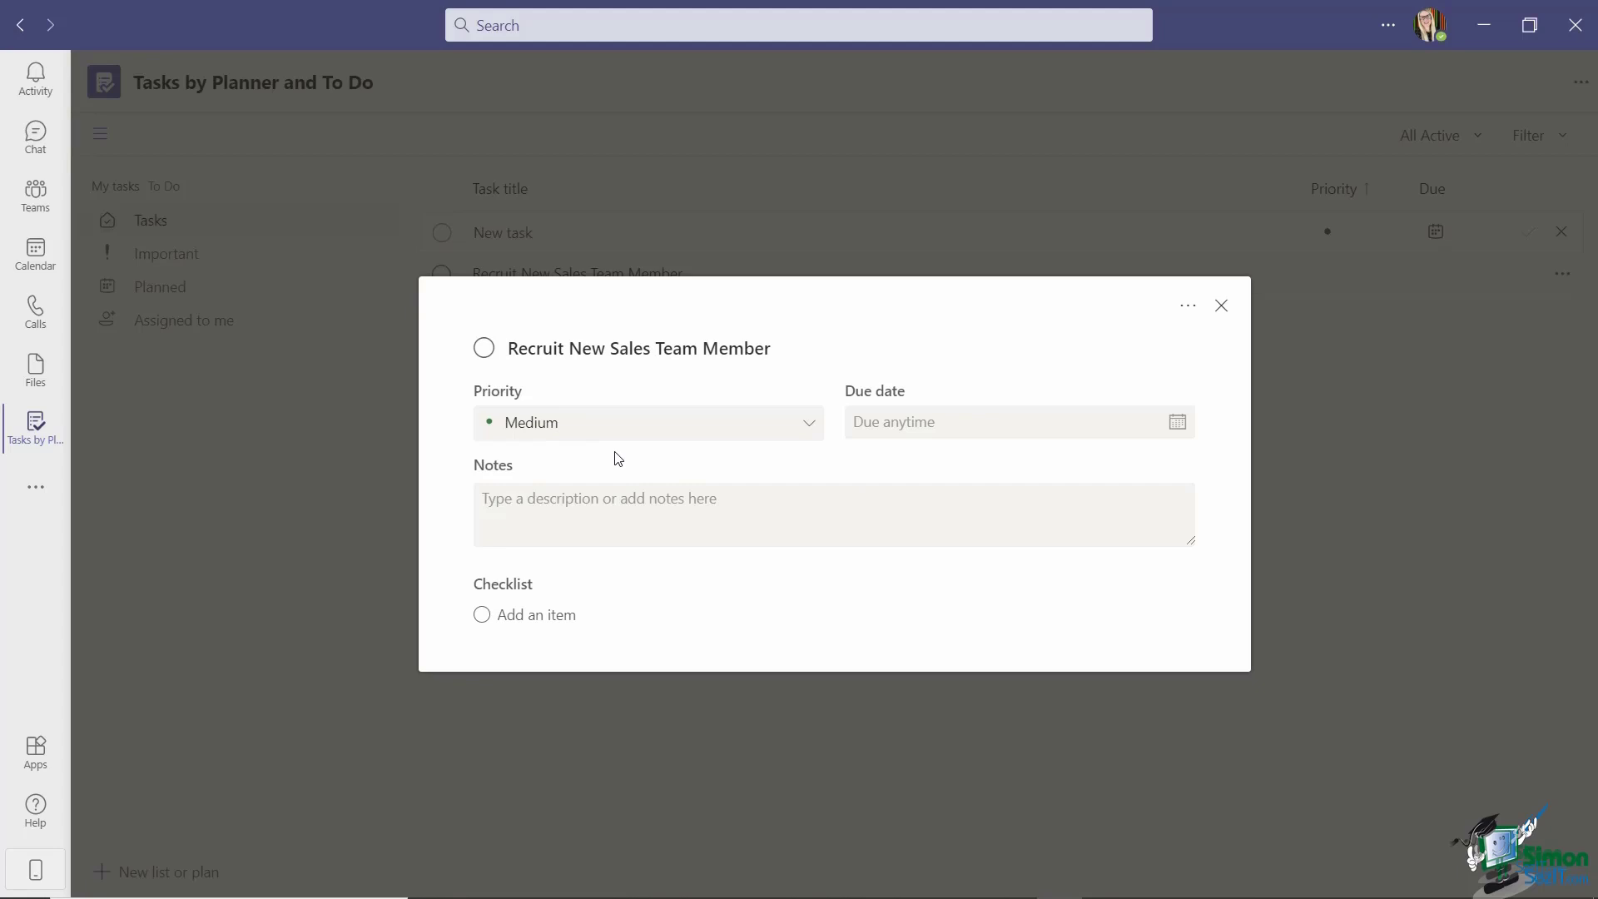
{"action": "left_click", "coordinate": [812, 425]}
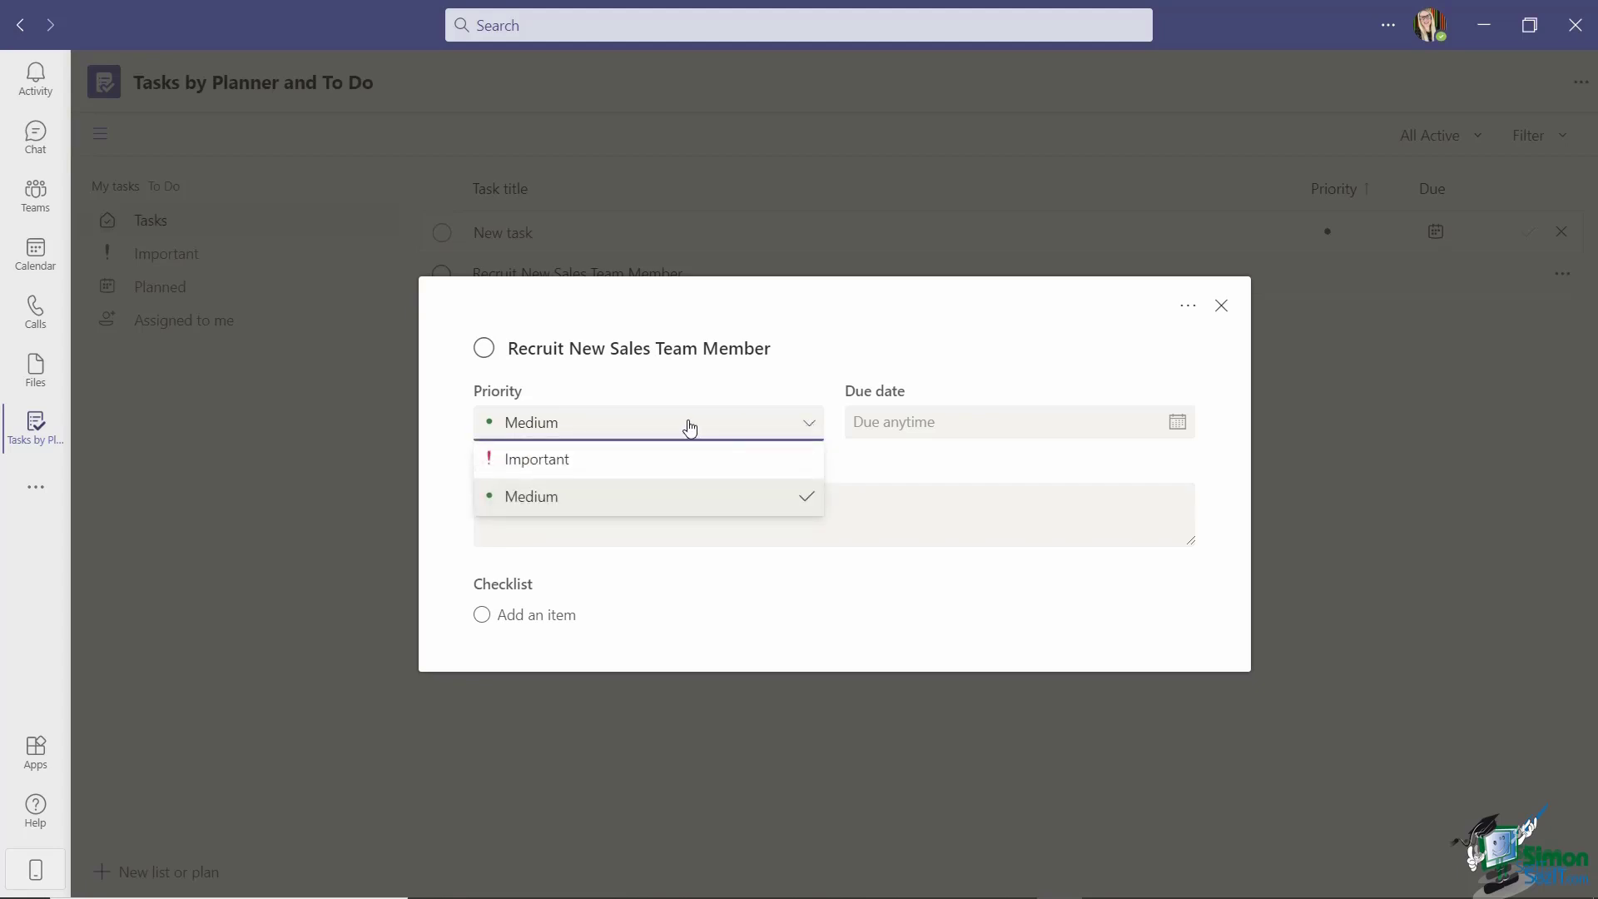
{"action": "left_click", "coordinate": [567, 469]}
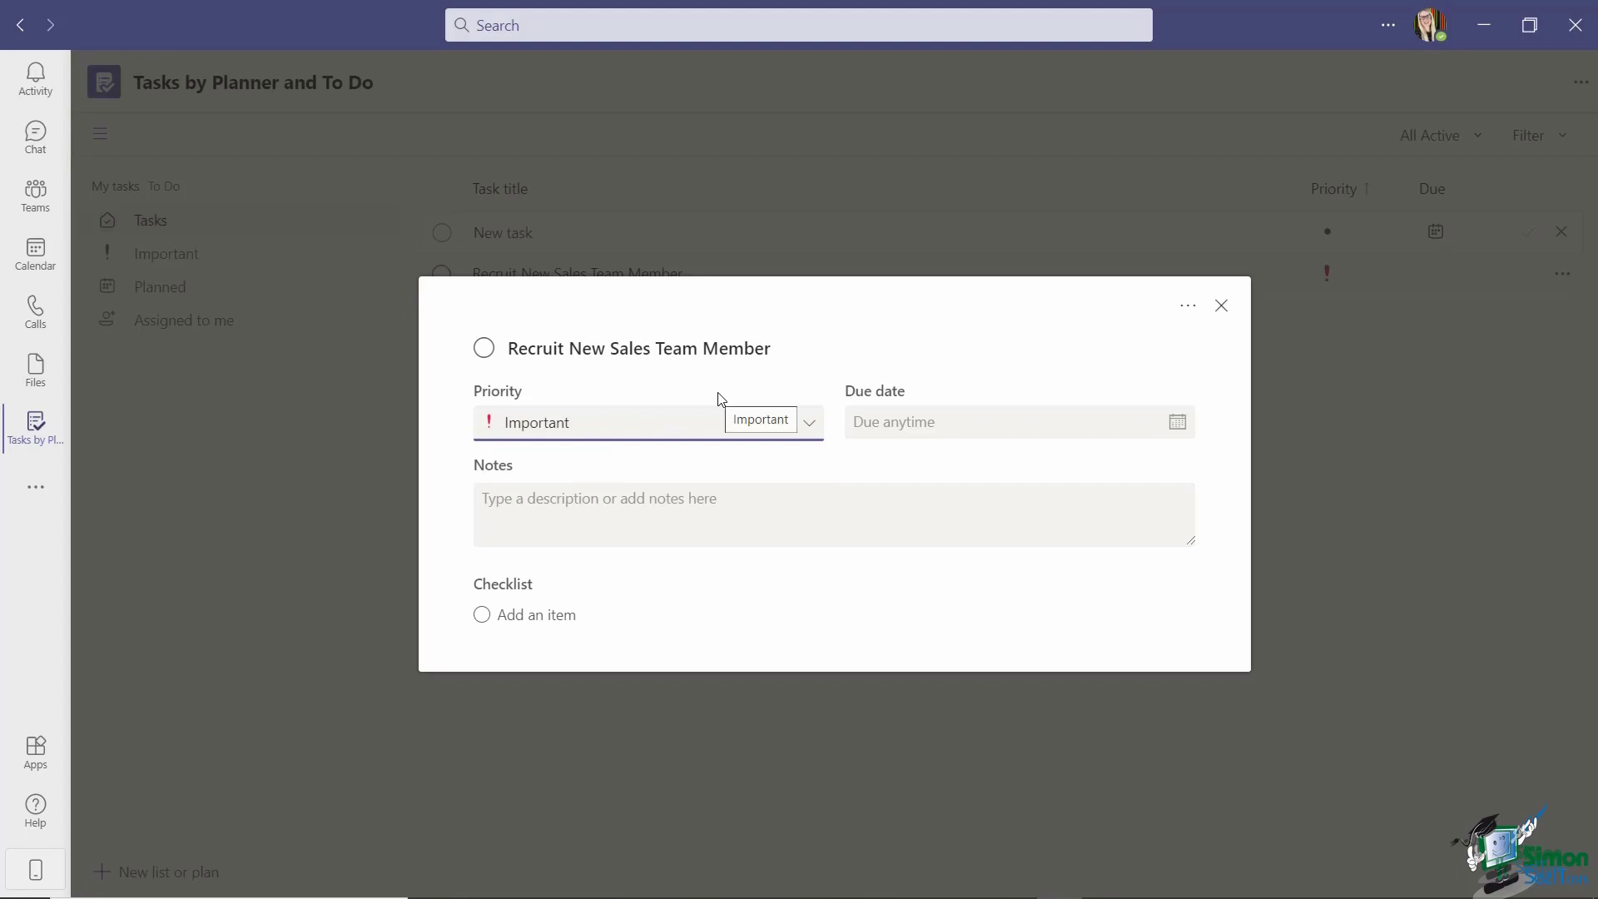
{"action": "left_click", "coordinate": [1178, 423]}
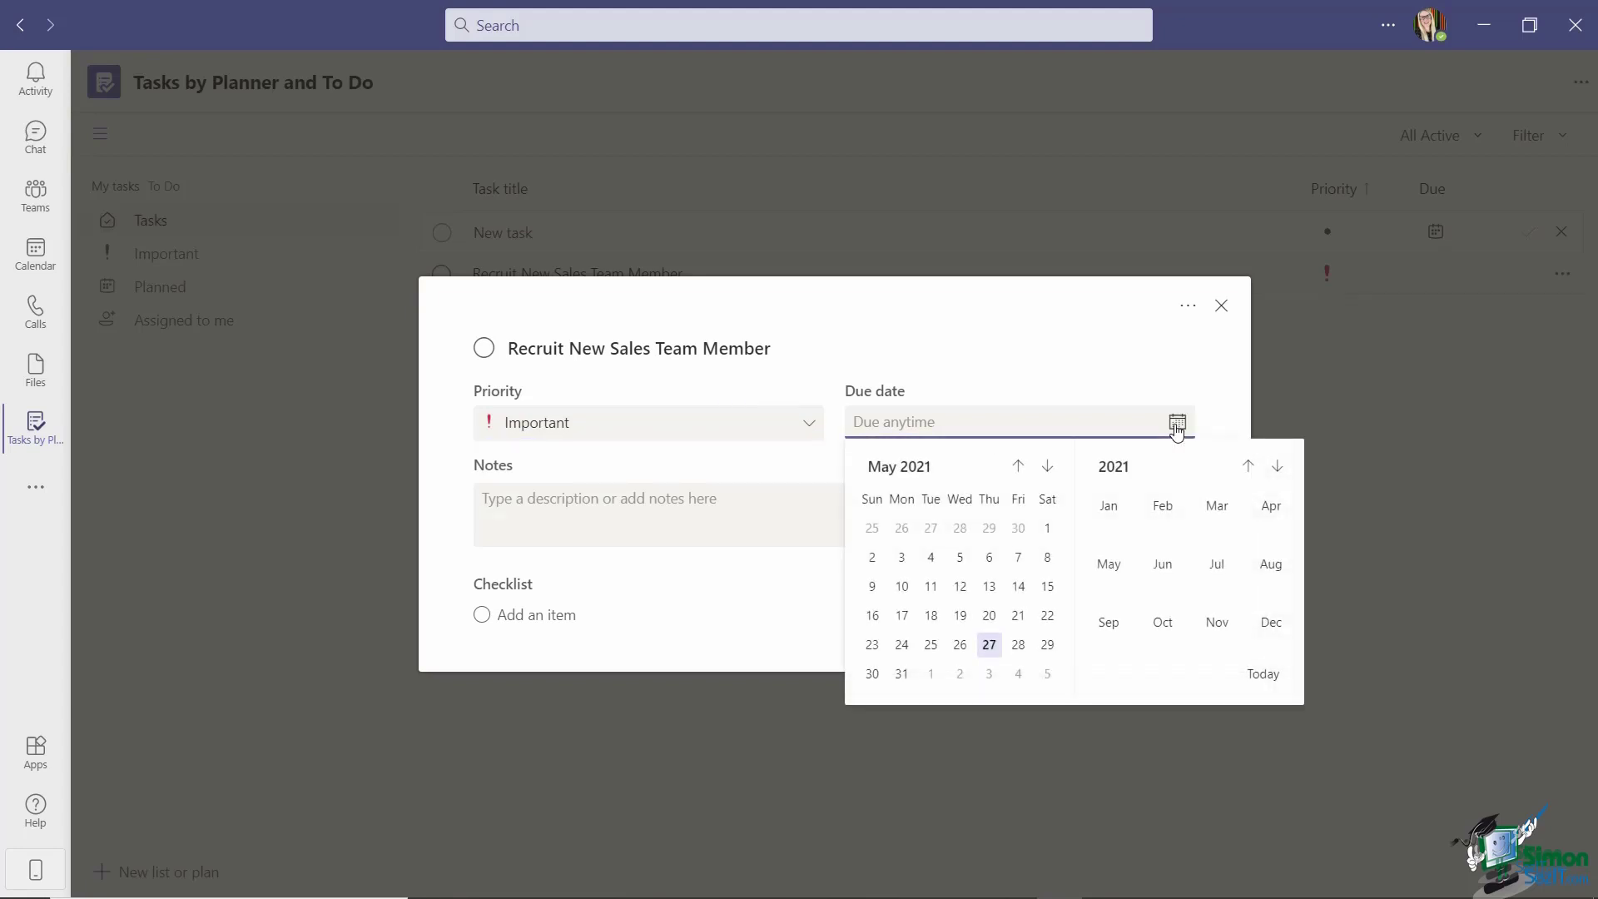
{"action": "left_click", "coordinate": [989, 674]}
{"action": "left_click", "coordinate": [987, 333]}
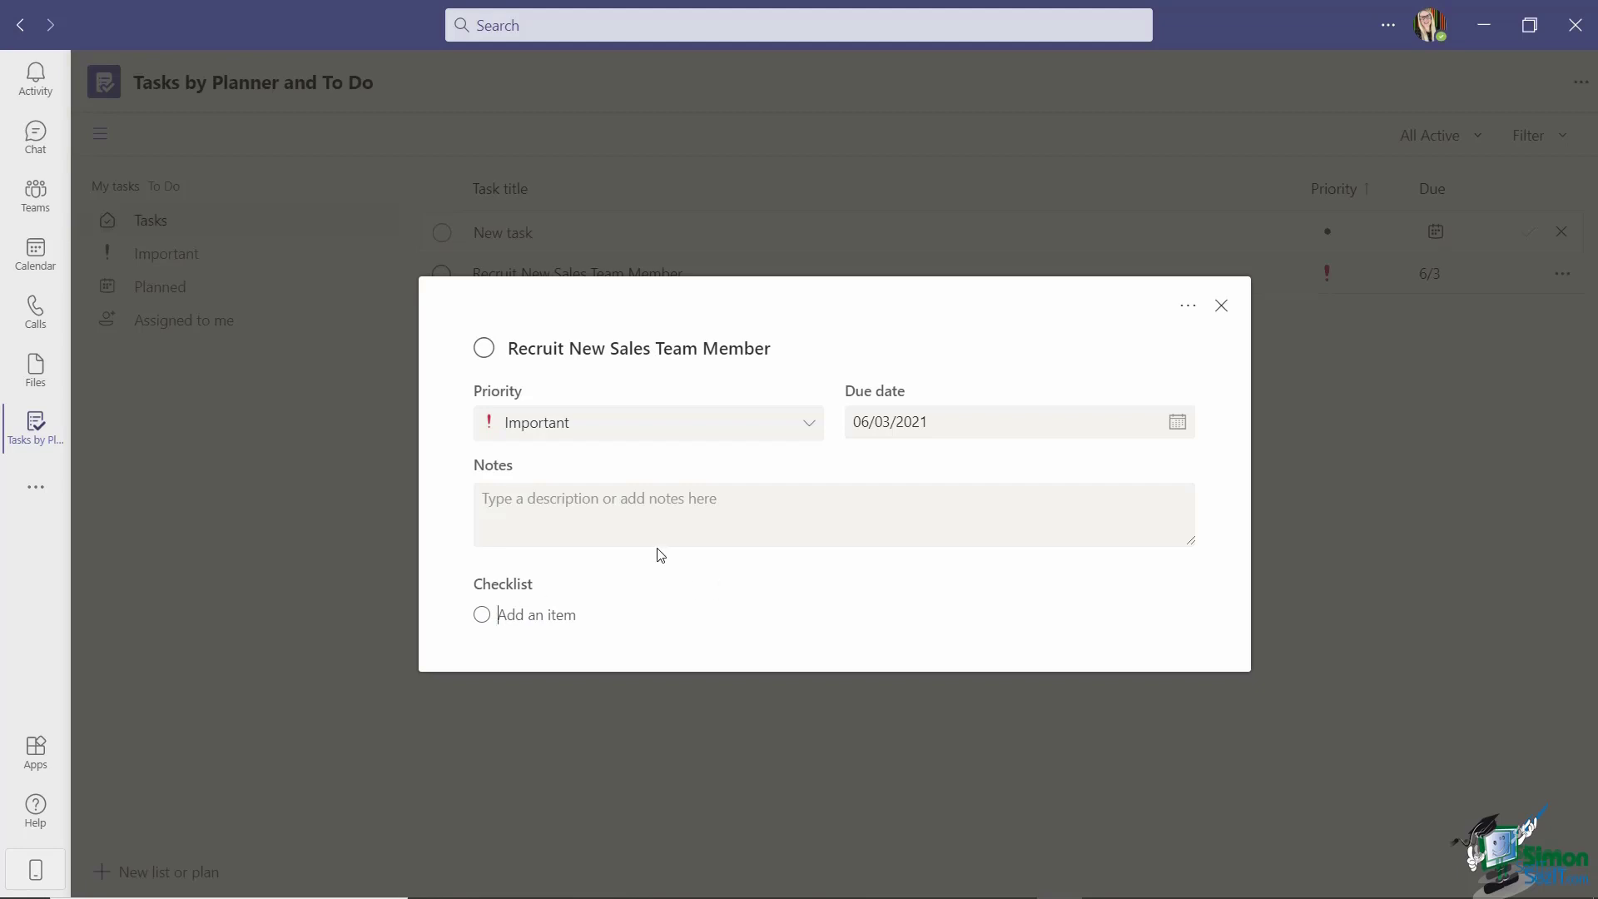
- Add the checklist items "Review CV's", "Set up Interviews", "Book a Meeting Room" and "Discuss with my Team", and close the task details
{"action": "type", "text": "Review CV's"}
{"action": "key", "text": "Return"}
{"action": "type", "text": "Set up"}
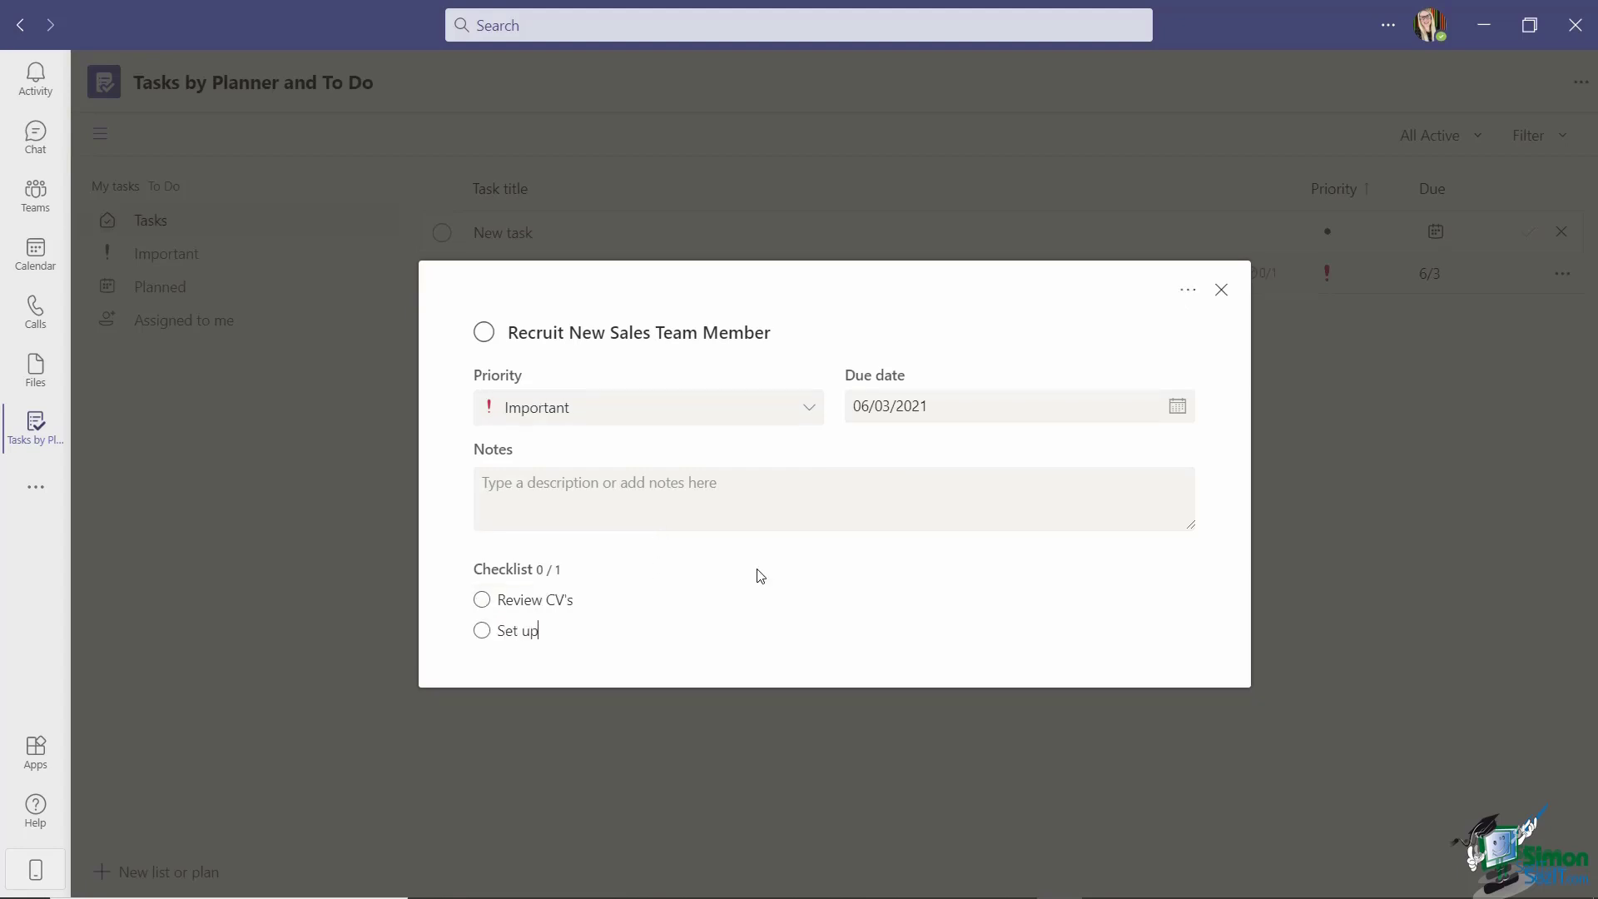
{"action": "type", "text": " Intervuews"}
{"action": "left_click", "coordinate": [675, 646]}
{"action": "type", "text": "Book a"}
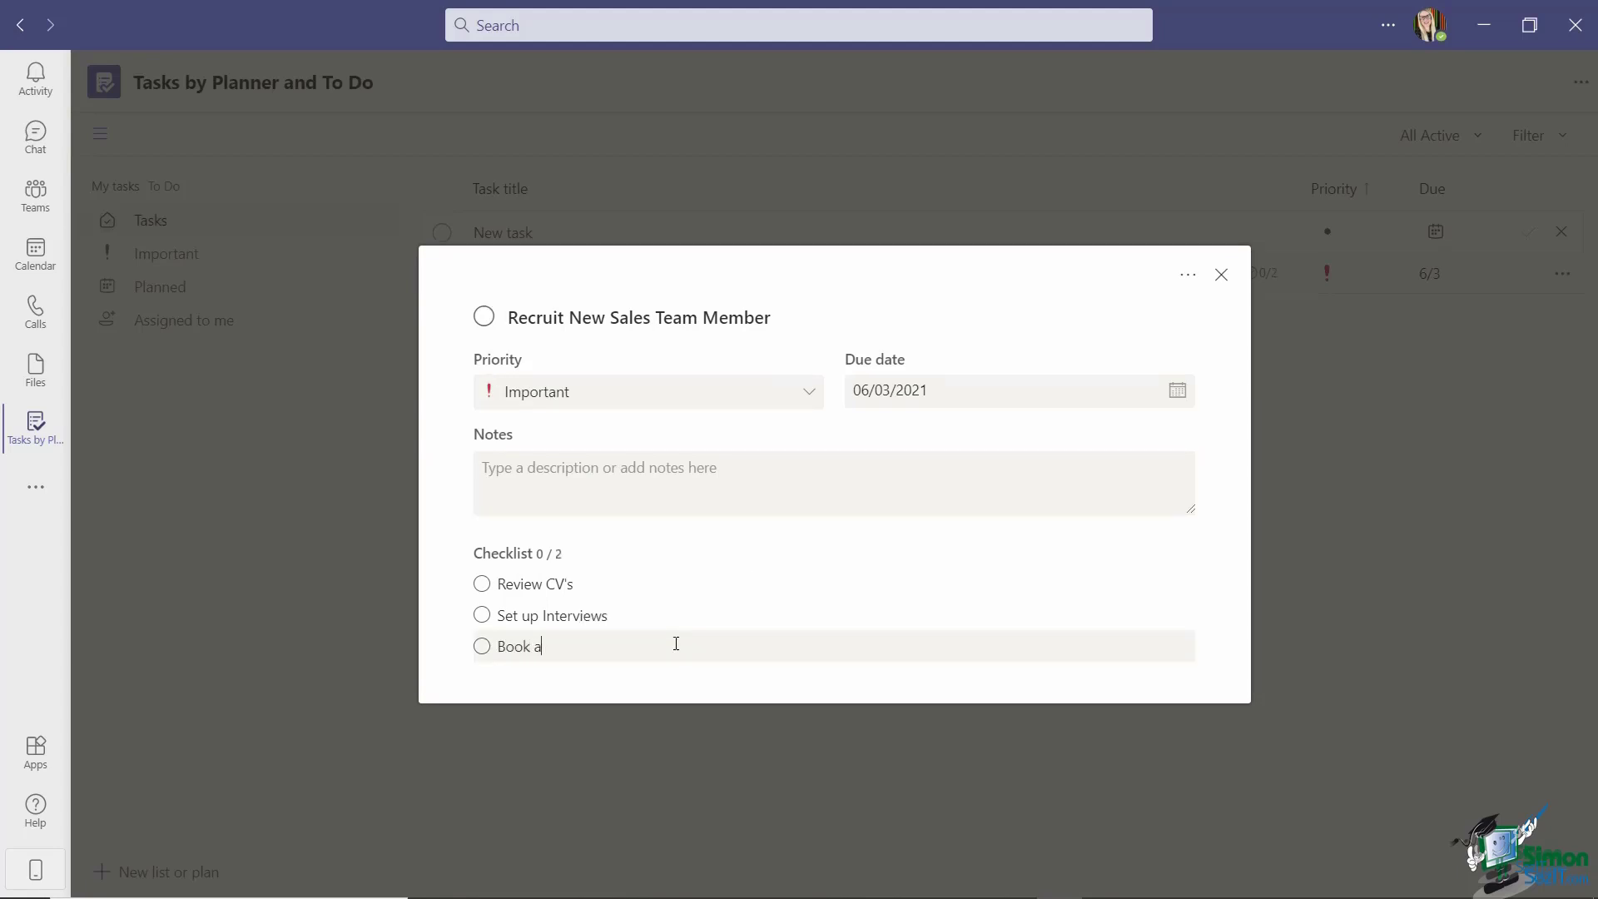
{"action": "type", "text": " Meeting Room"}
{"action": "key", "text": "Return"}
{"action": "type", "text": "Discuss "}
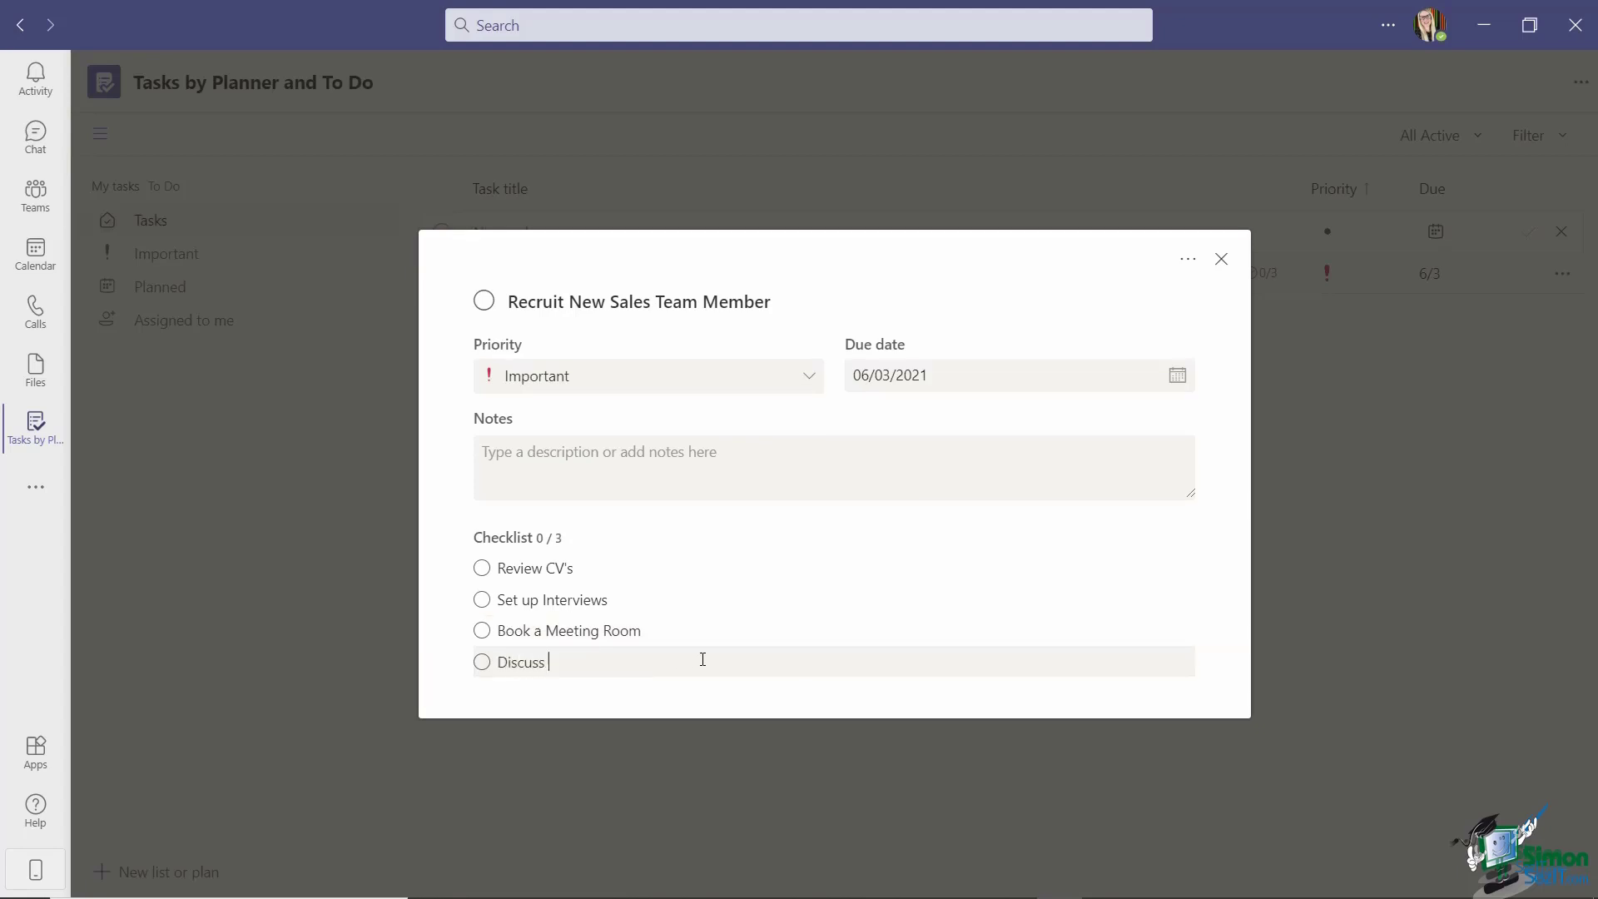
{"action": "type", "text": "with my Team"}
{"action": "key", "text": "Return"}
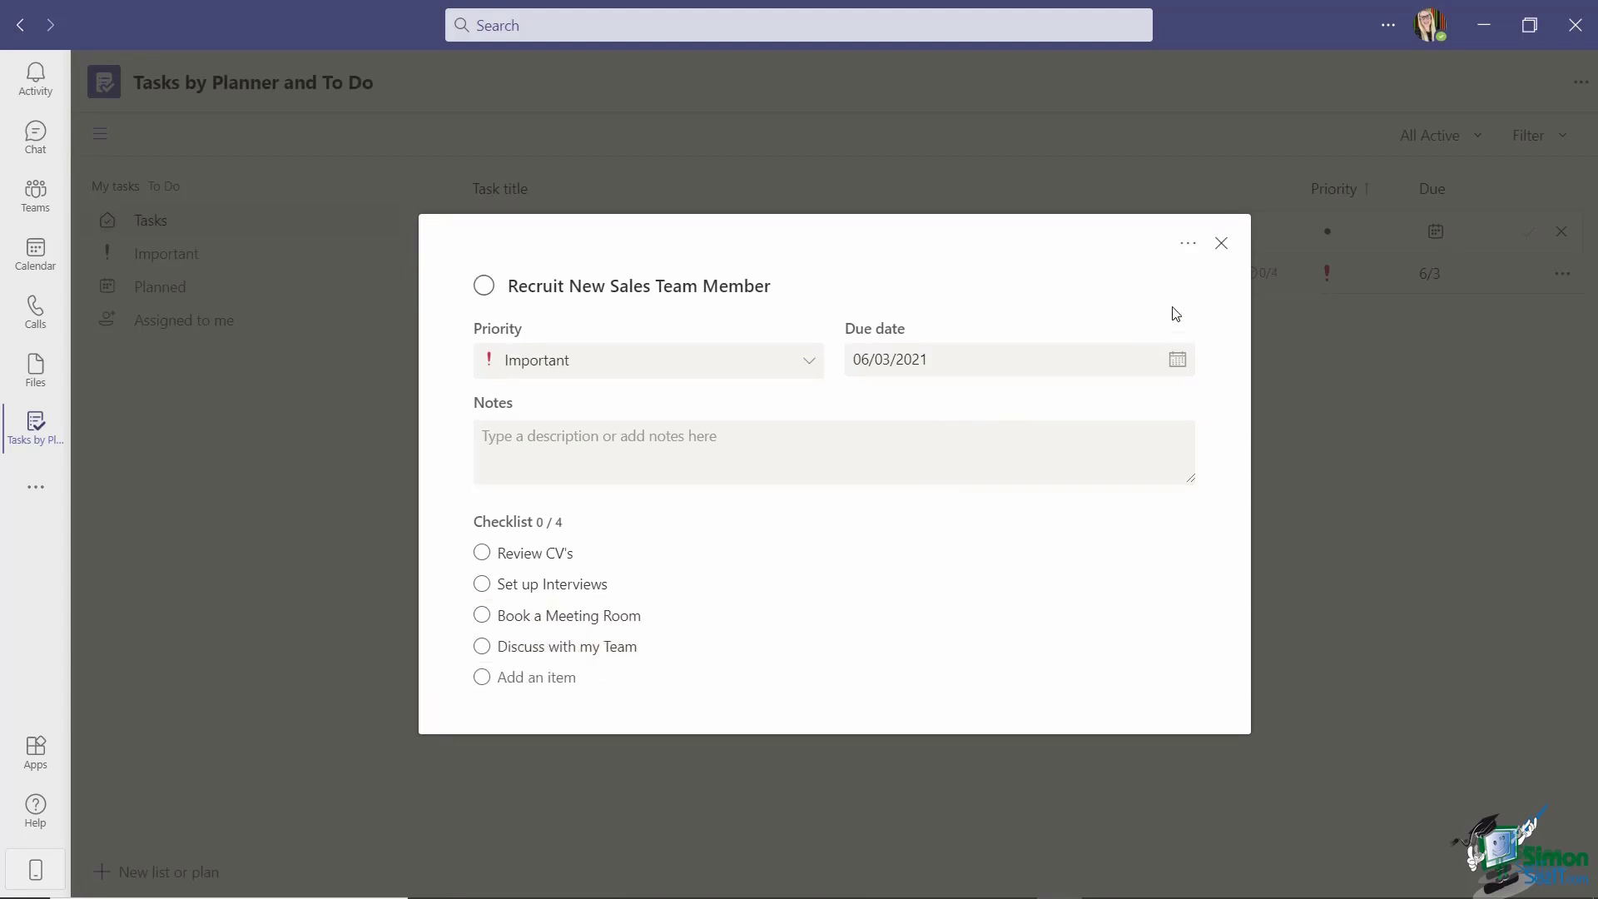
{"action": "left_click", "coordinate": [1221, 255]}
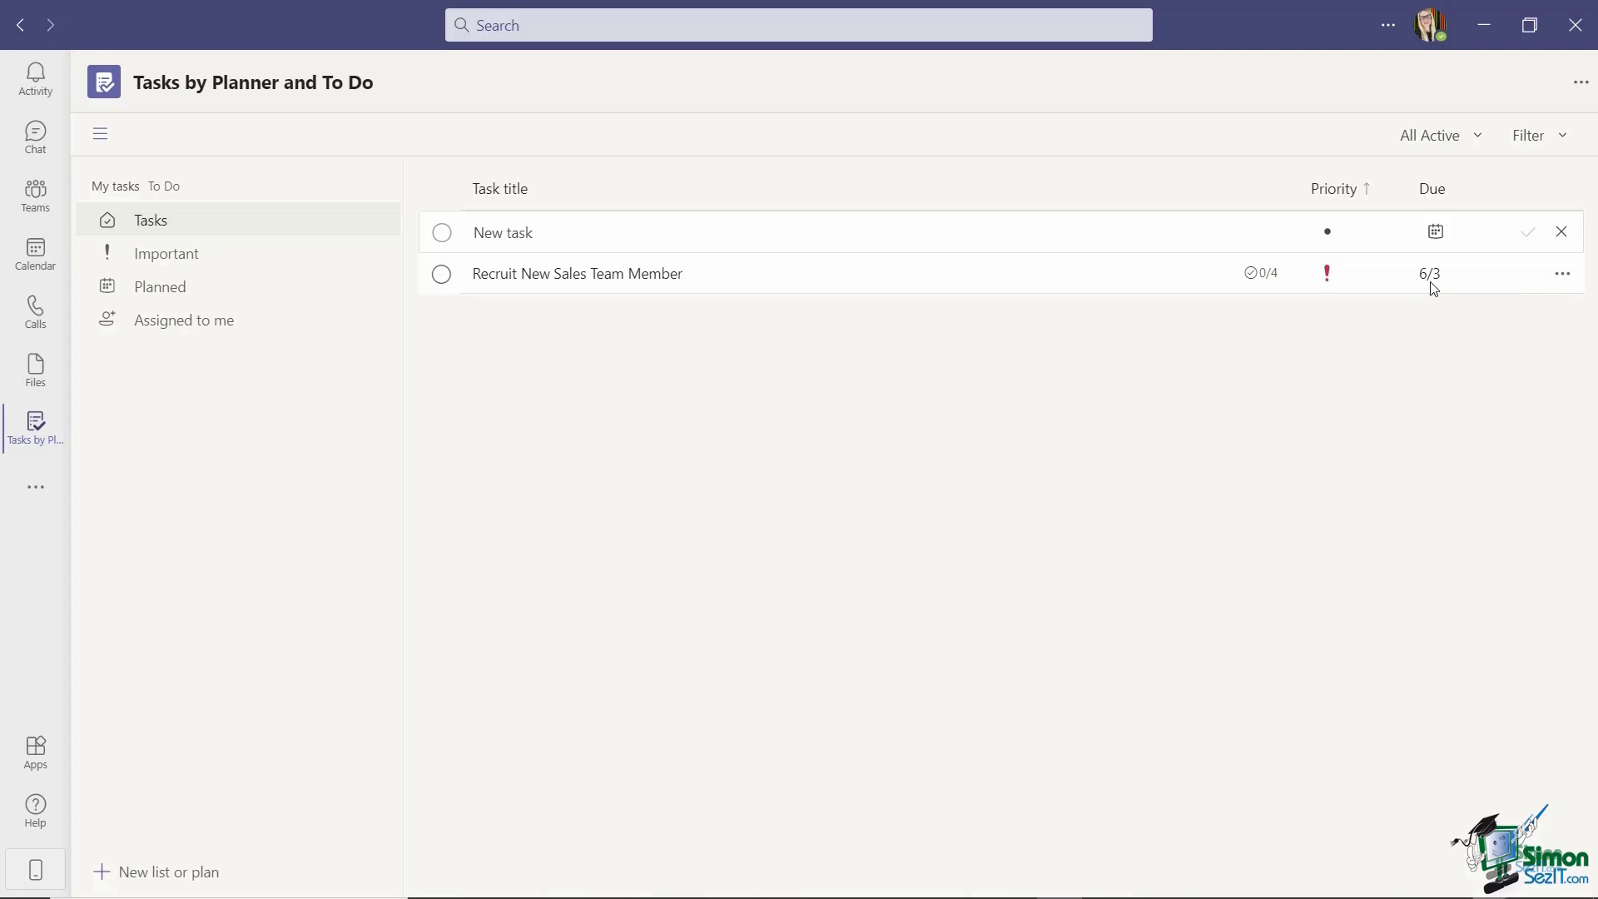
- Mark the checklist items Review CV's and Set up Interviews as complete in the Recruit New Sales Team Member task
{"action": "left_click", "coordinate": [1564, 282]}
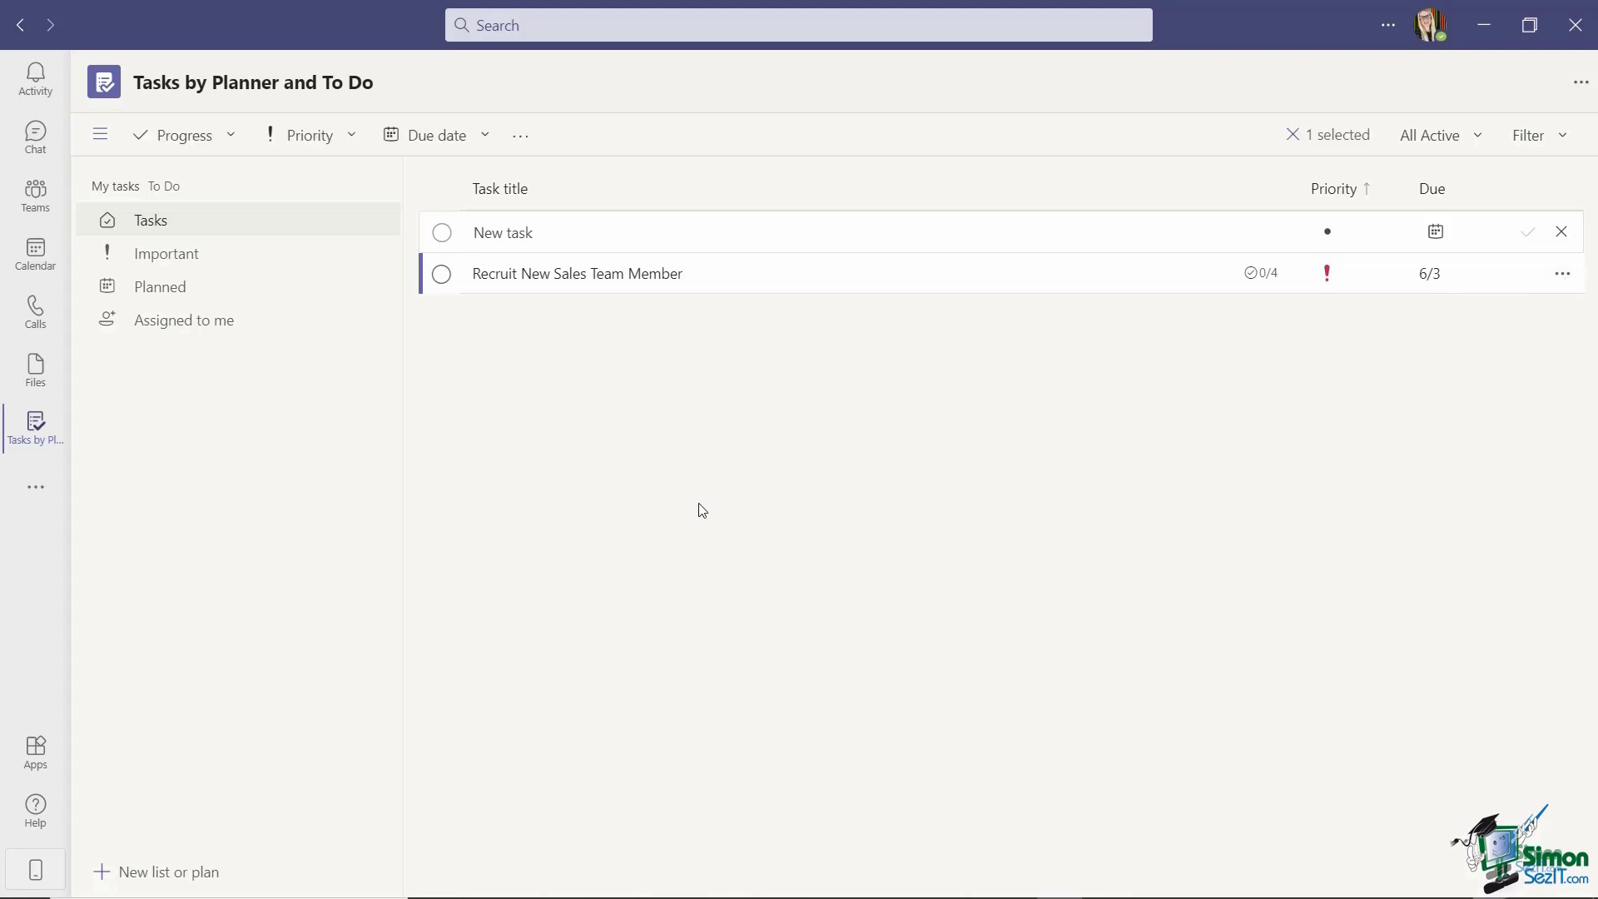
{"action": "left_click", "coordinate": [616, 282]}
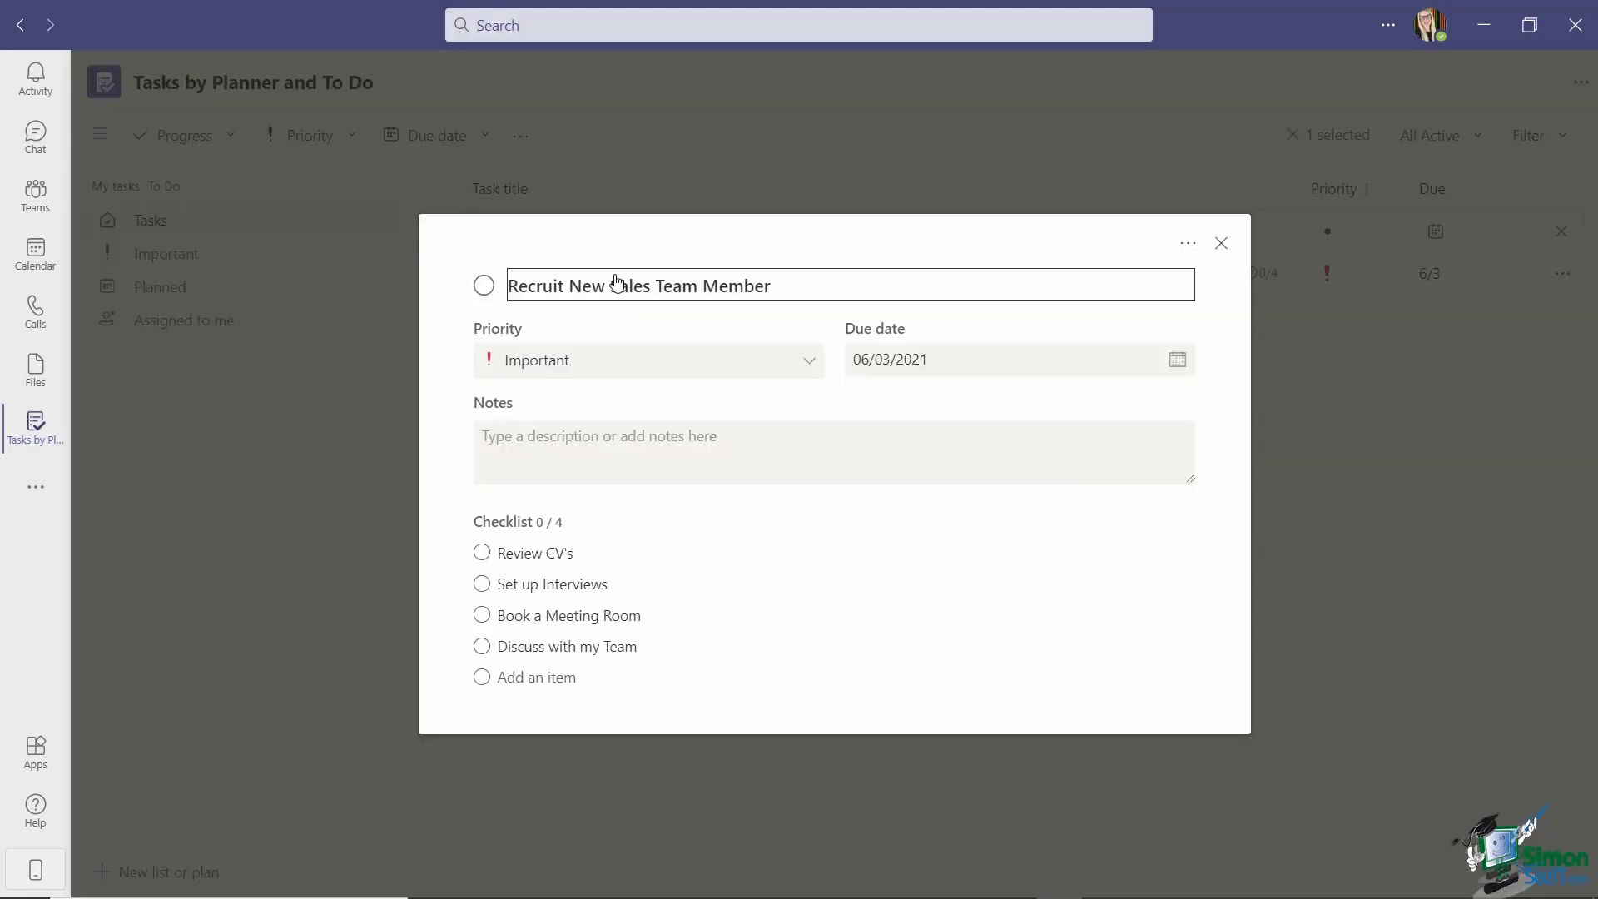
{"action": "left_click", "coordinate": [482, 554]}
{"action": "left_click", "coordinate": [483, 584]}
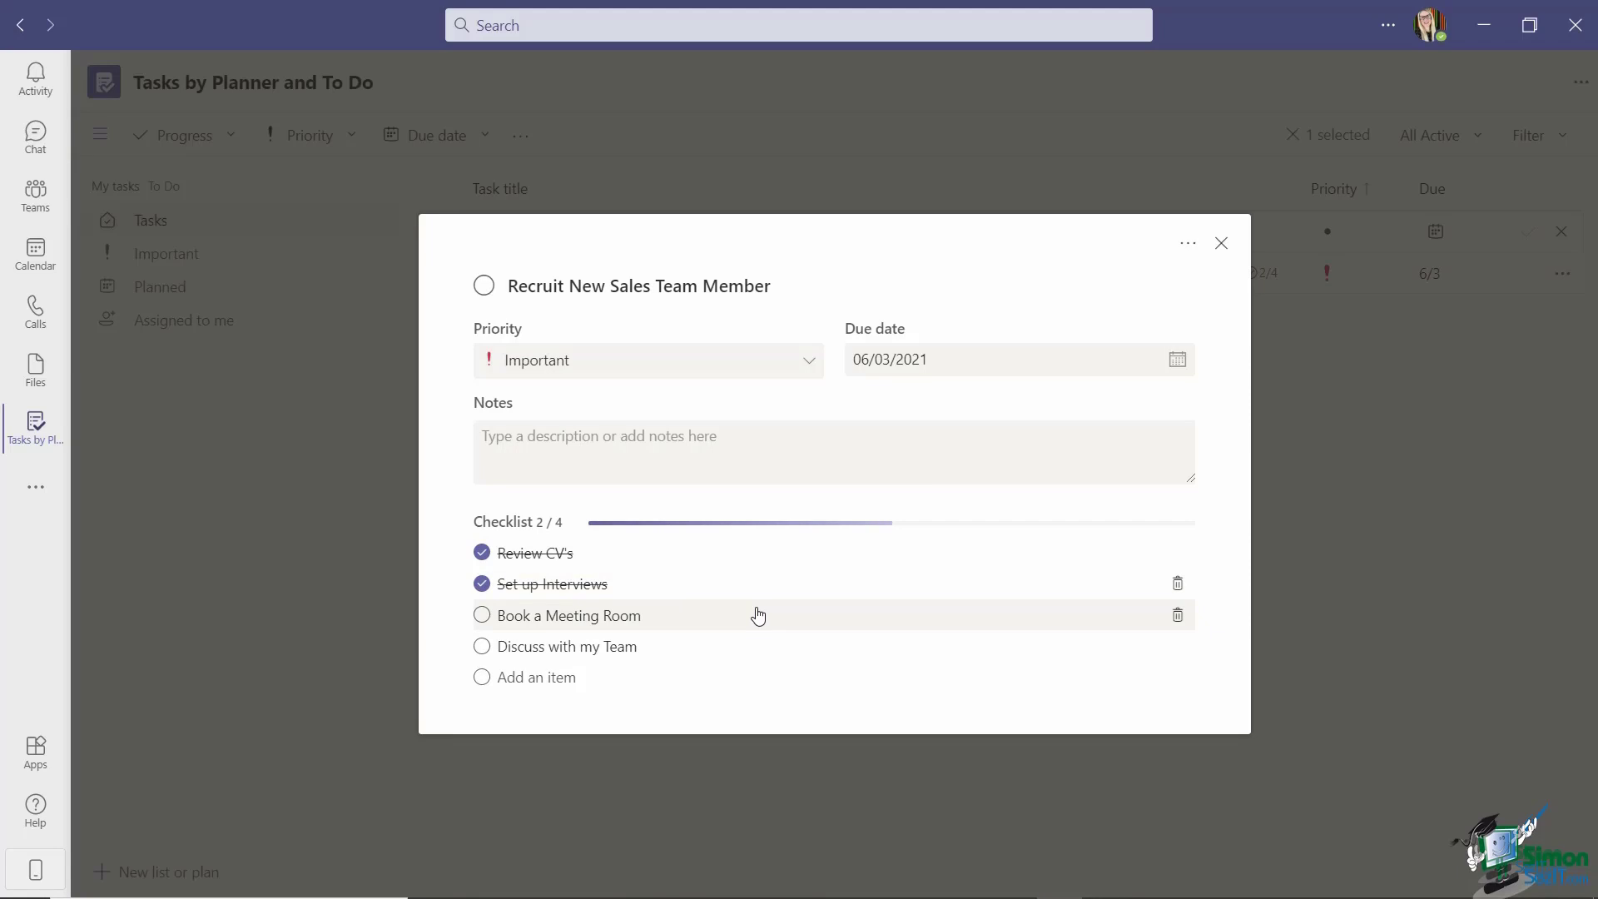
{"action": "left_click", "coordinate": [1222, 243]}
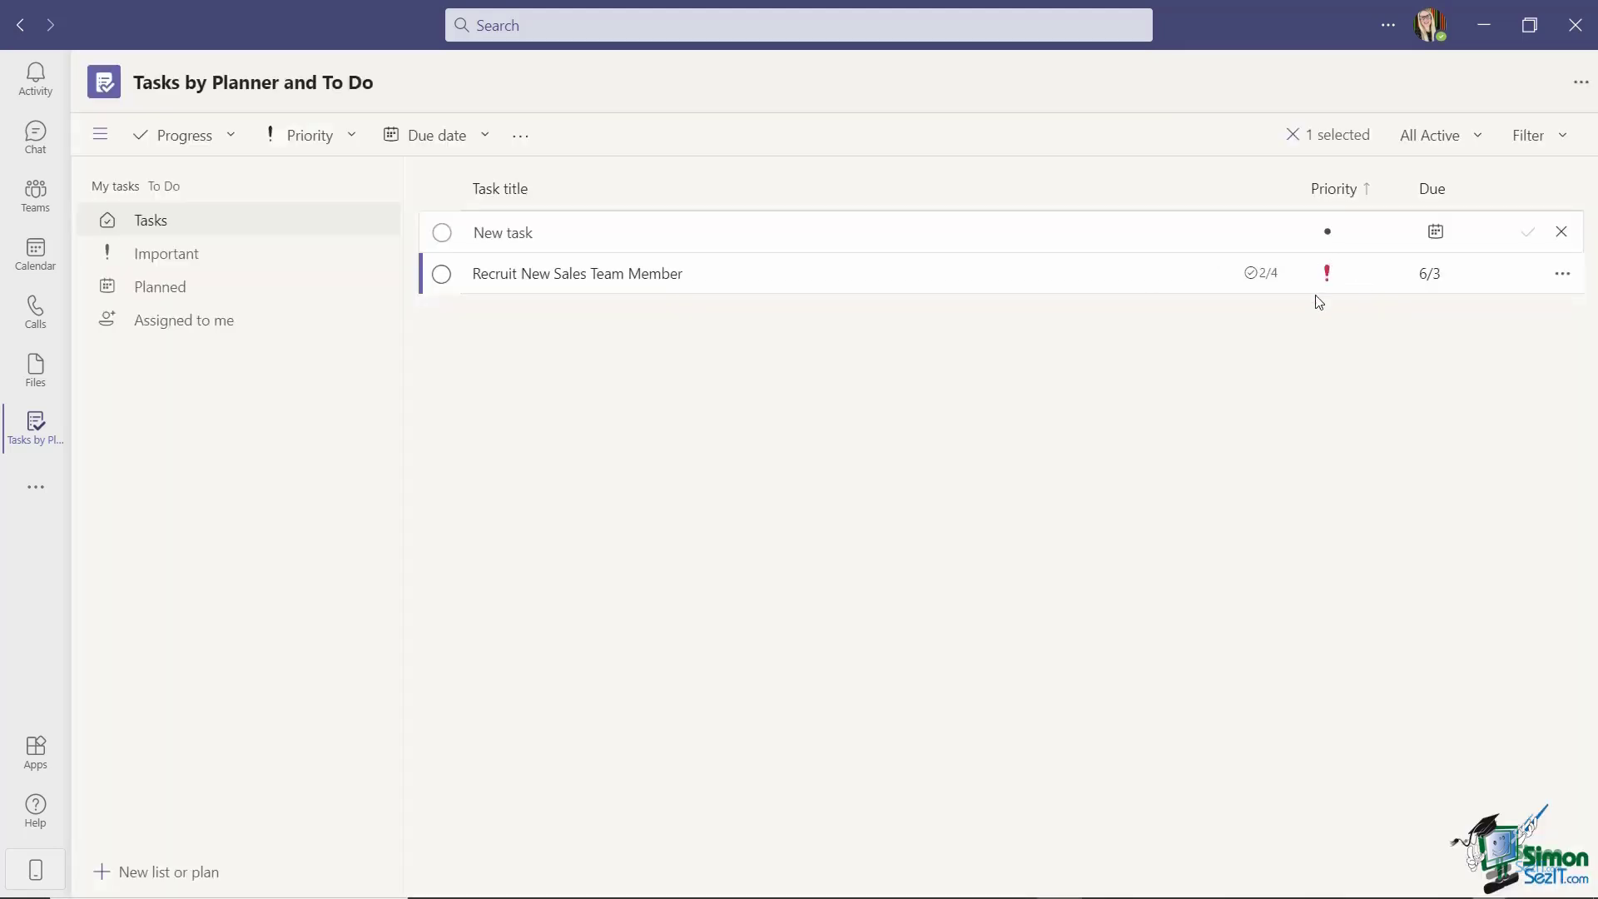
- Look through the Important, Planned and Assigned to me task lists, and return to the Tasks list
{"action": "left_click", "coordinate": [164, 263]}
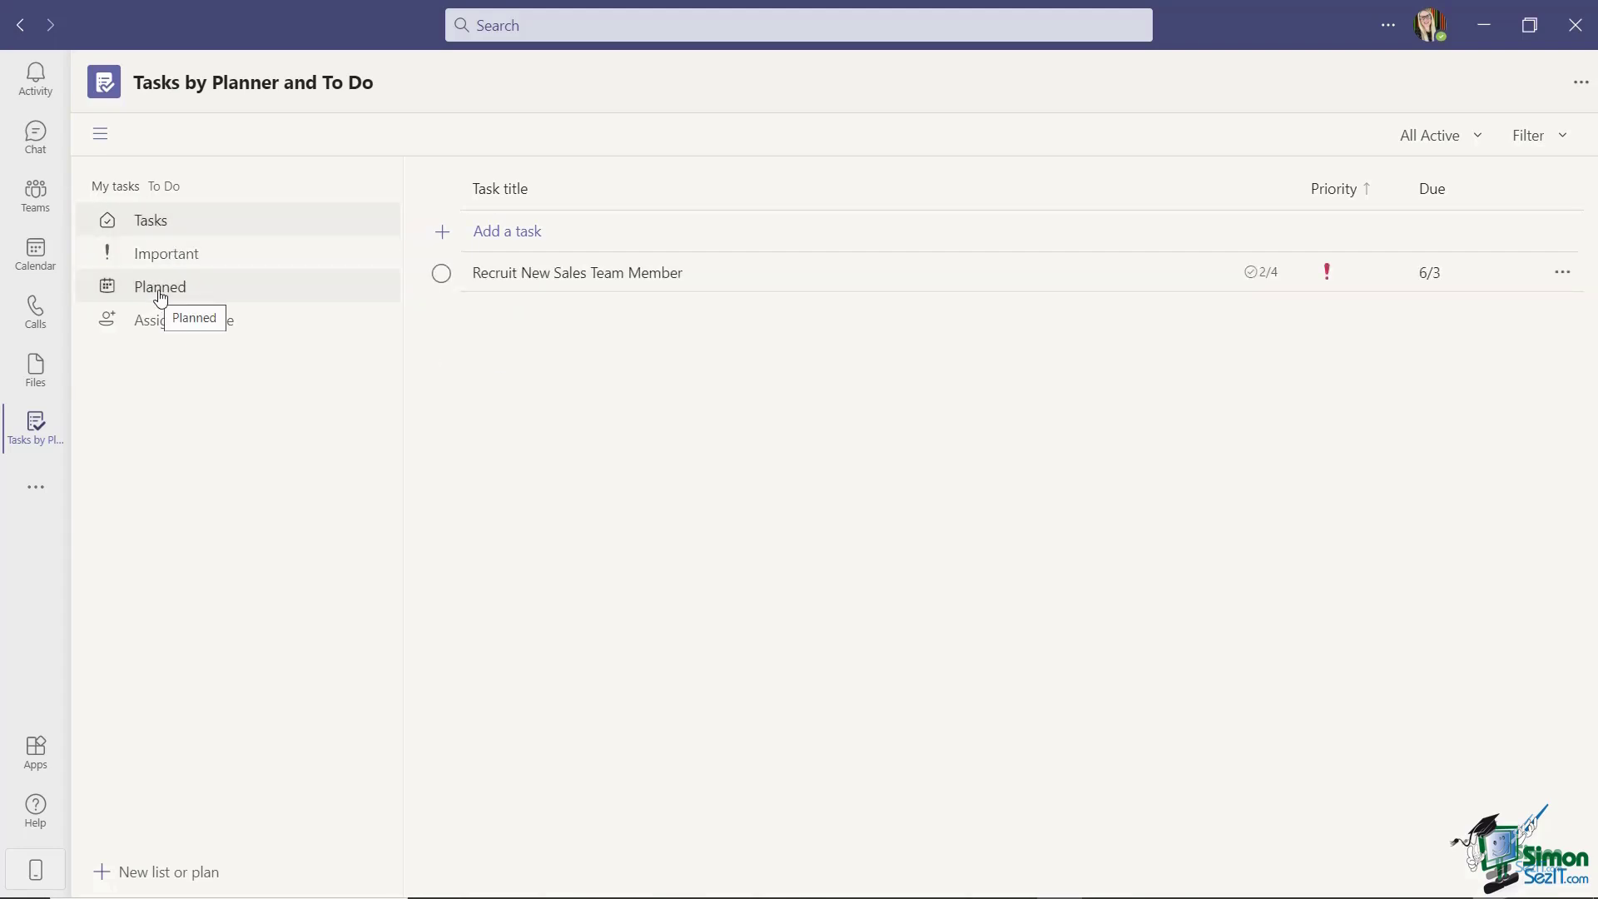
{"action": "left_click", "coordinate": [160, 295]}
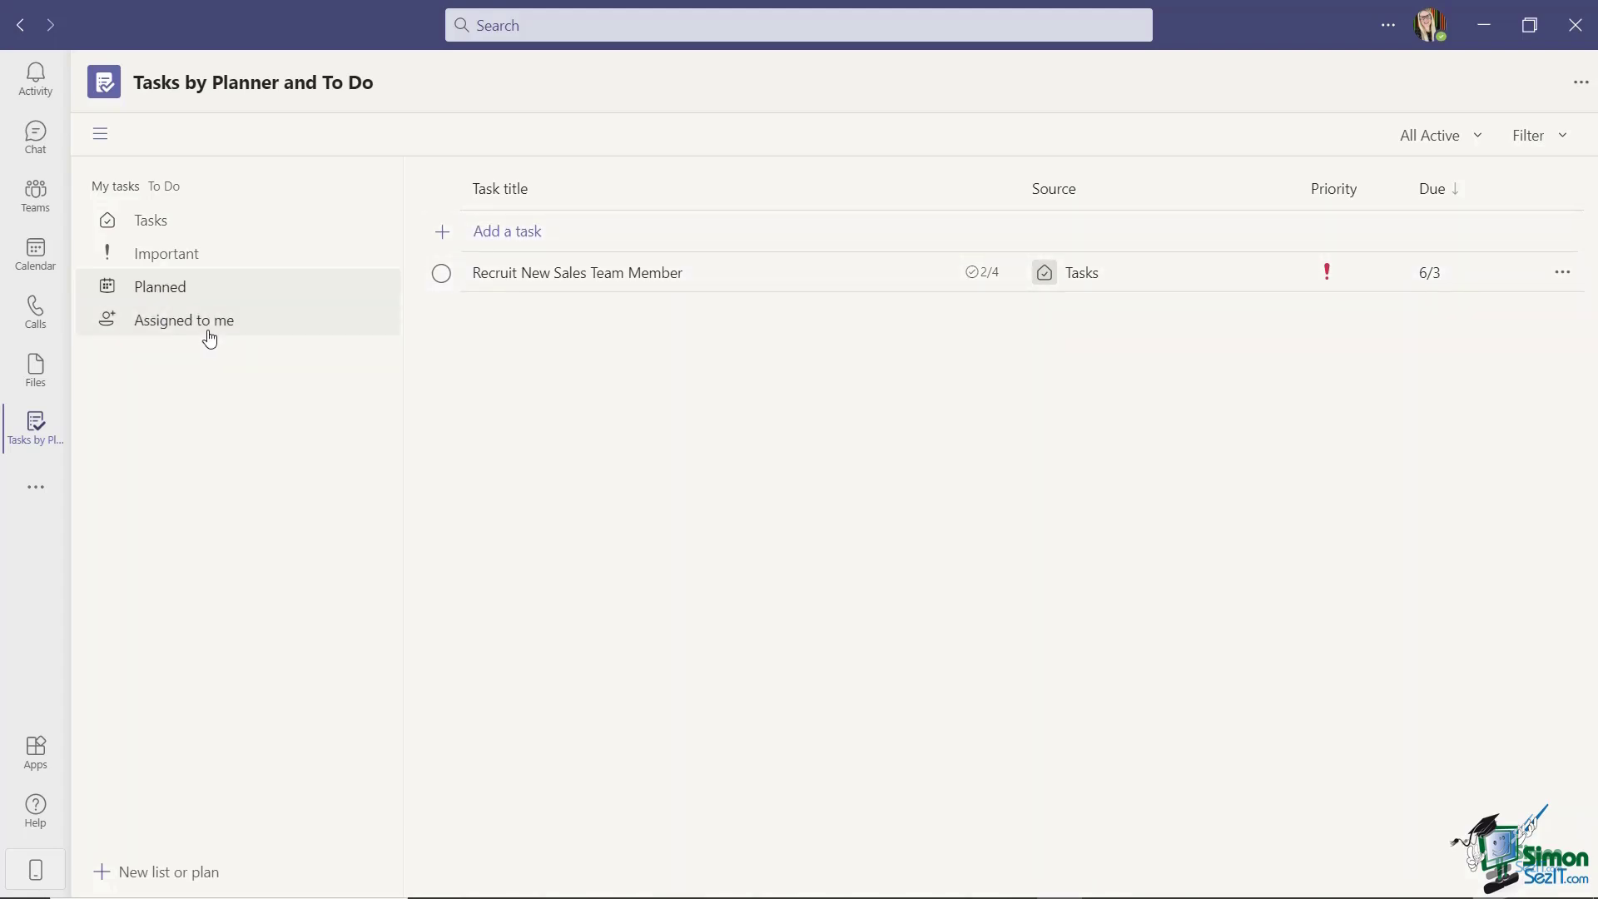
{"action": "left_click", "coordinate": [209, 333]}
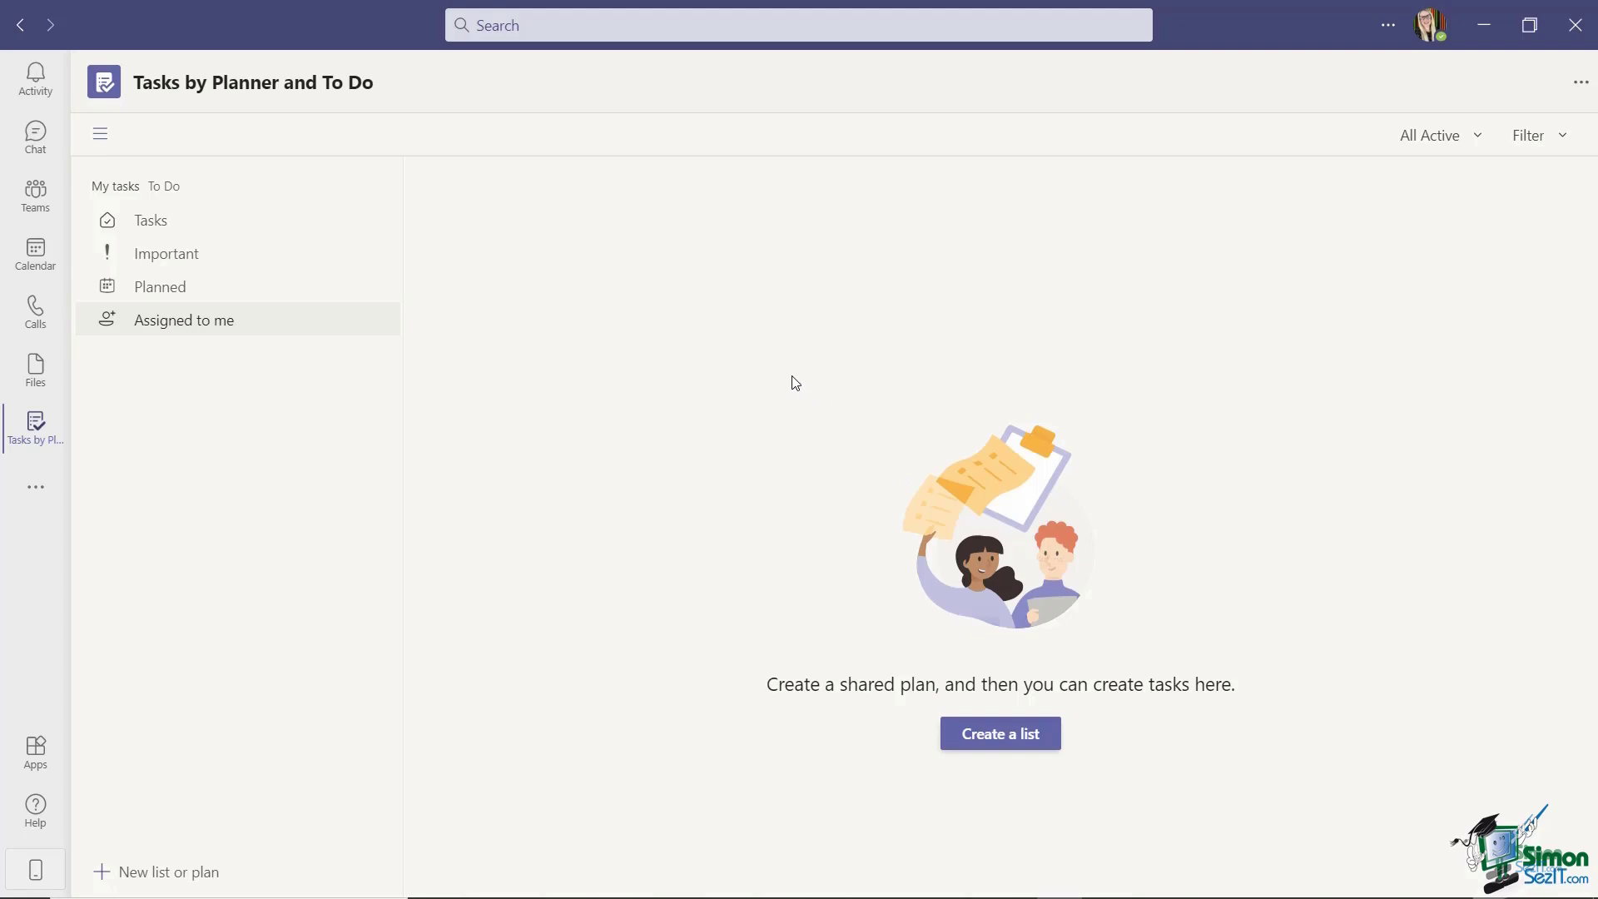
{"action": "left_click", "coordinate": [170, 235]}
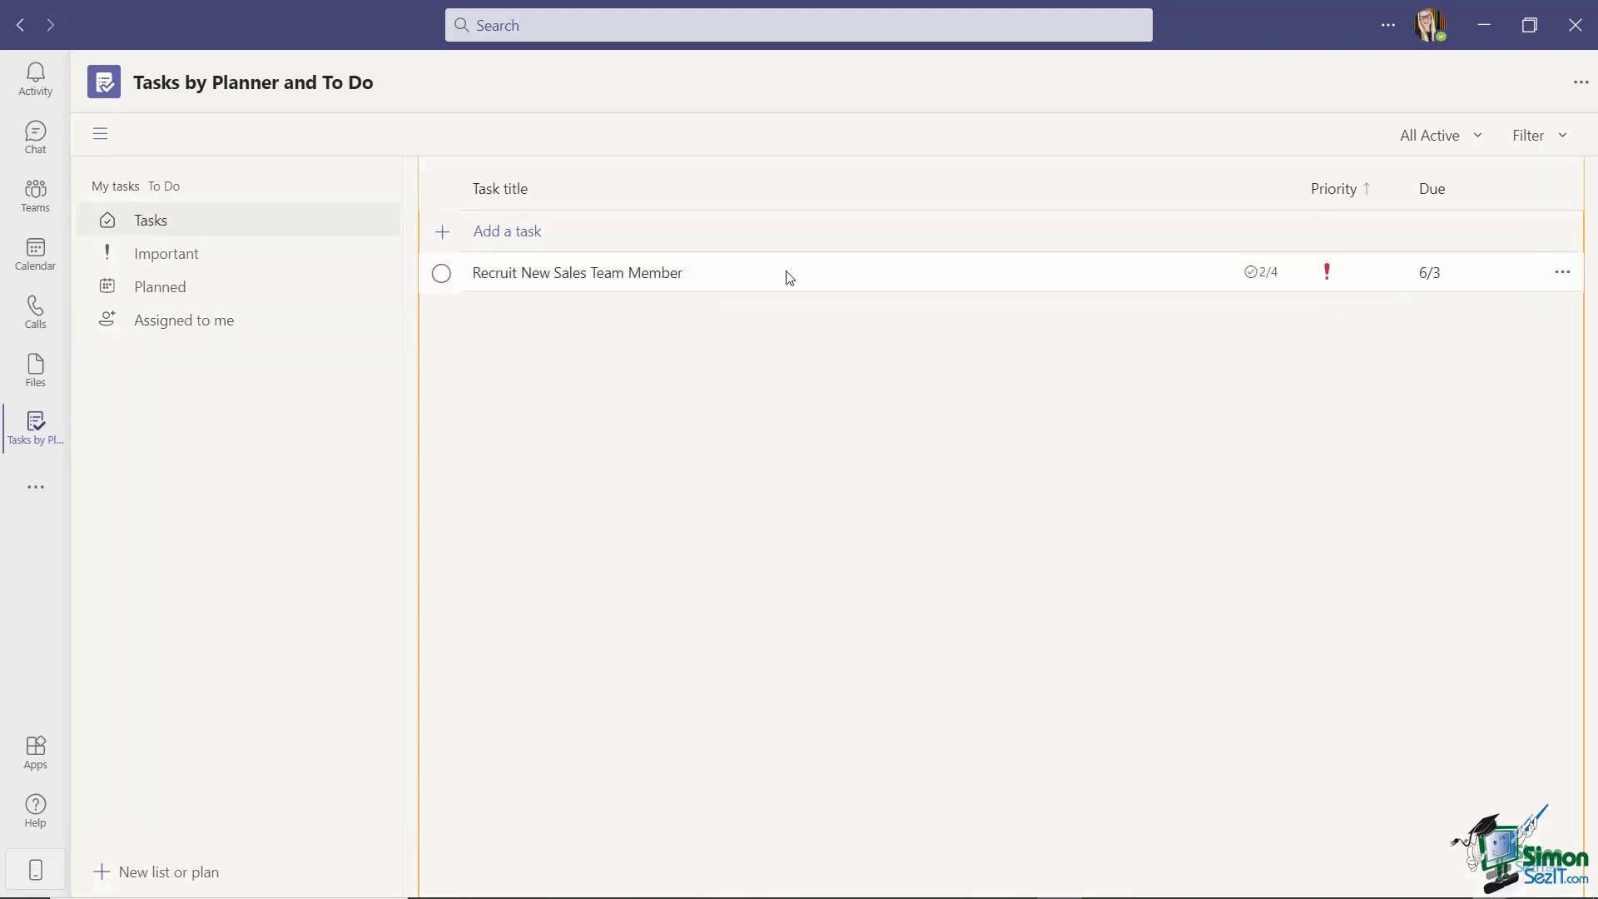
- Examine the options available for the recruitment task and the list's status, due date and priority filters
{"action": "left_click", "coordinate": [1563, 273]}
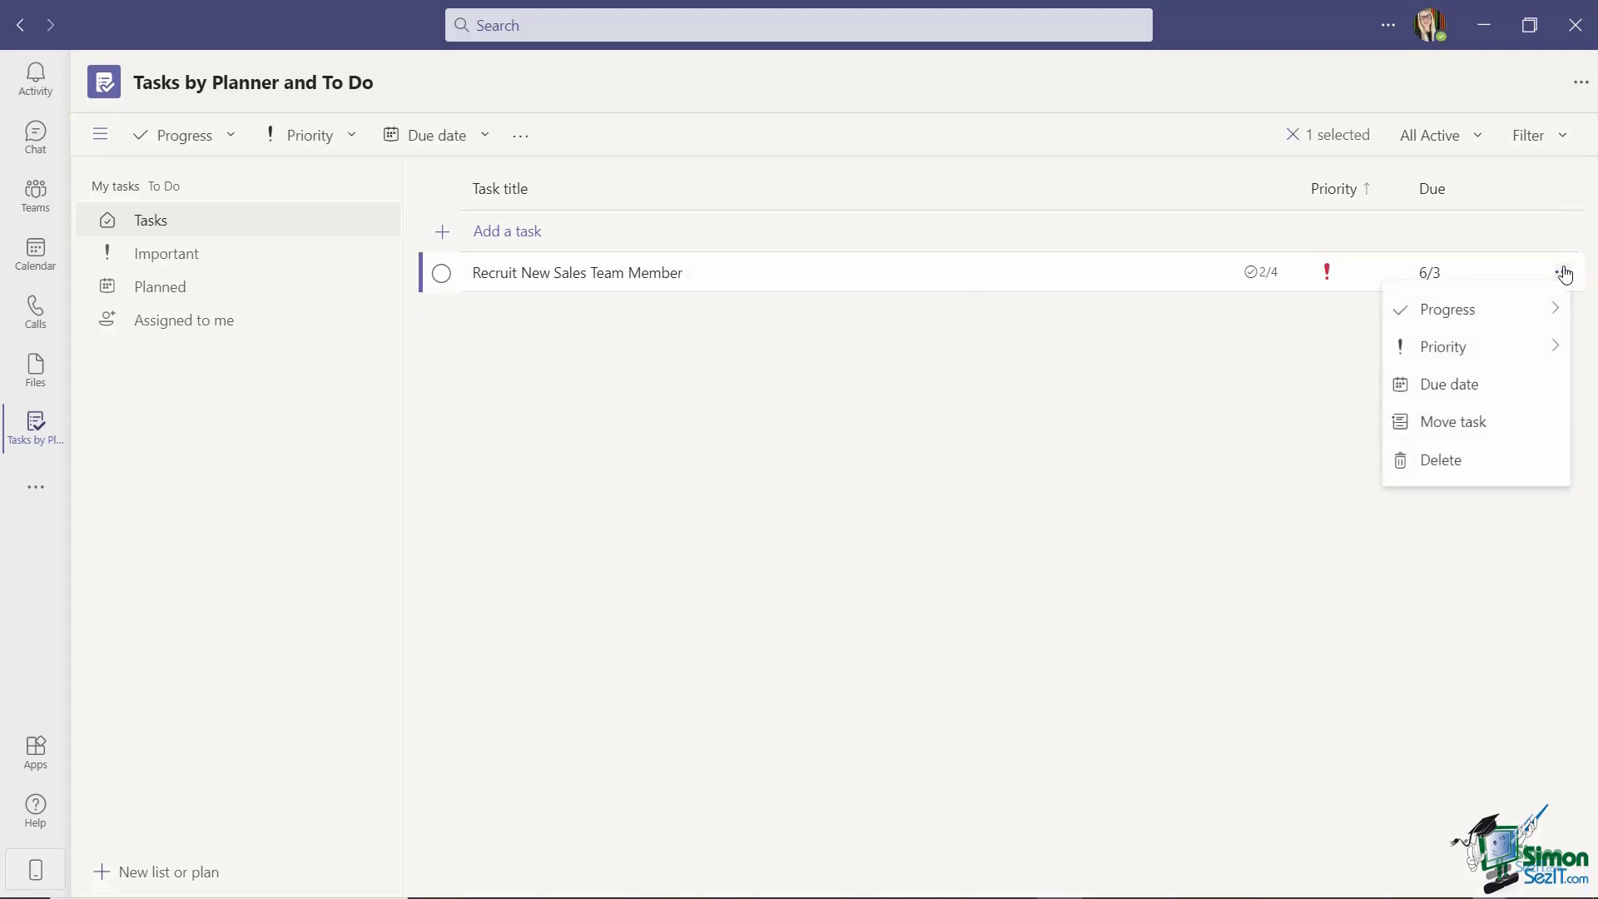
{"action": "mouse_move", "coordinate": [1525, 317]}
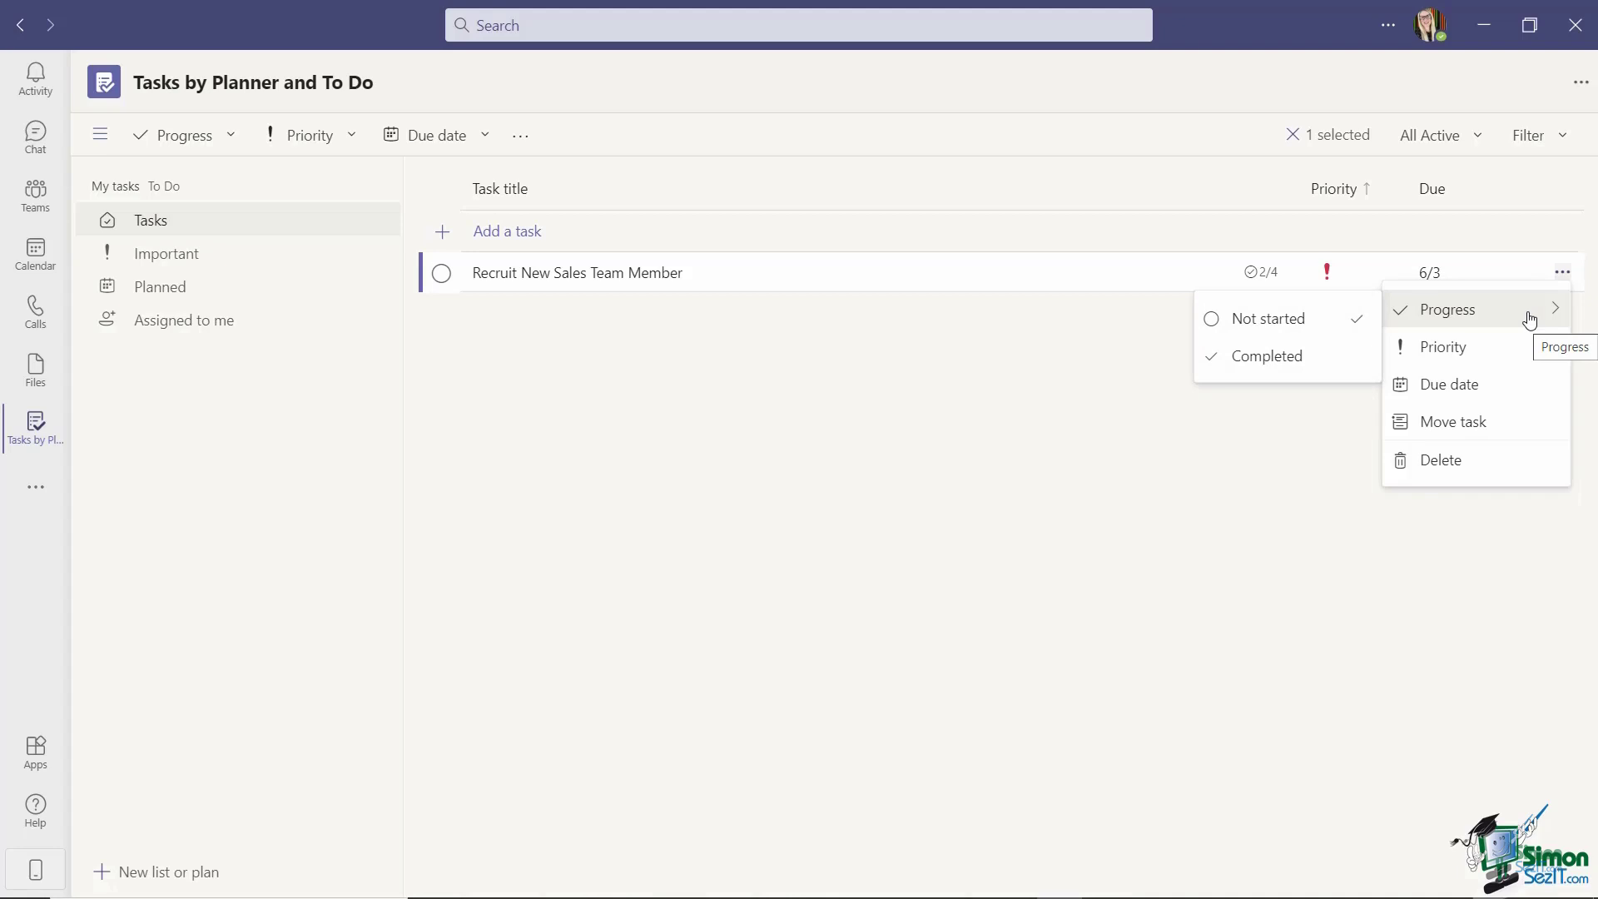
{"action": "mouse_move", "coordinate": [1464, 347]}
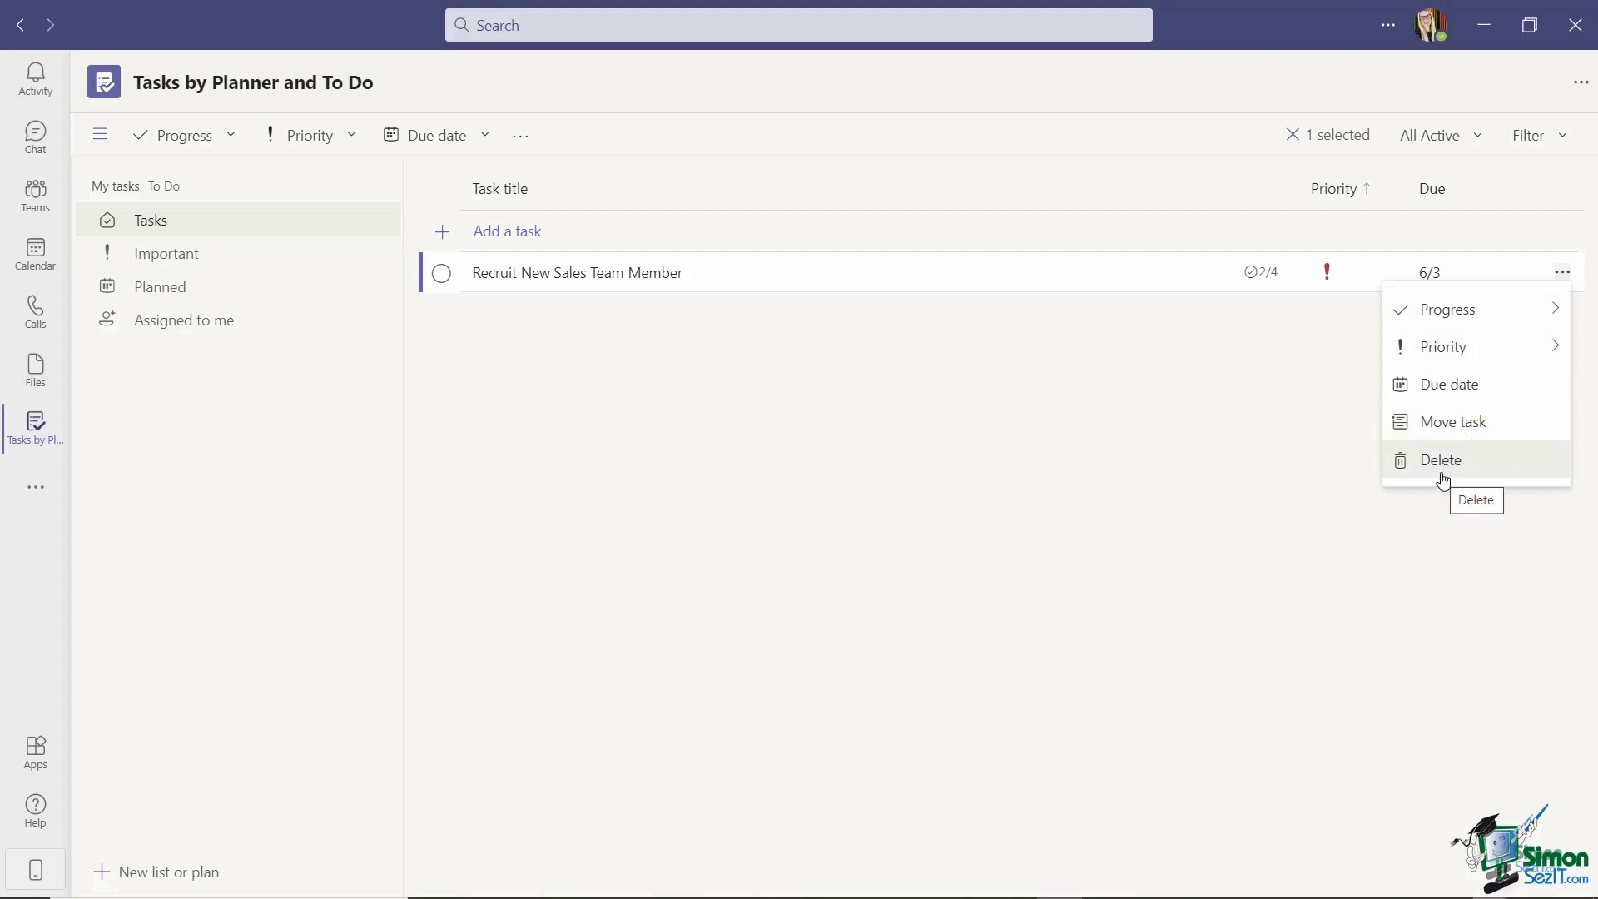
{"action": "left_click", "coordinate": [1238, 375]}
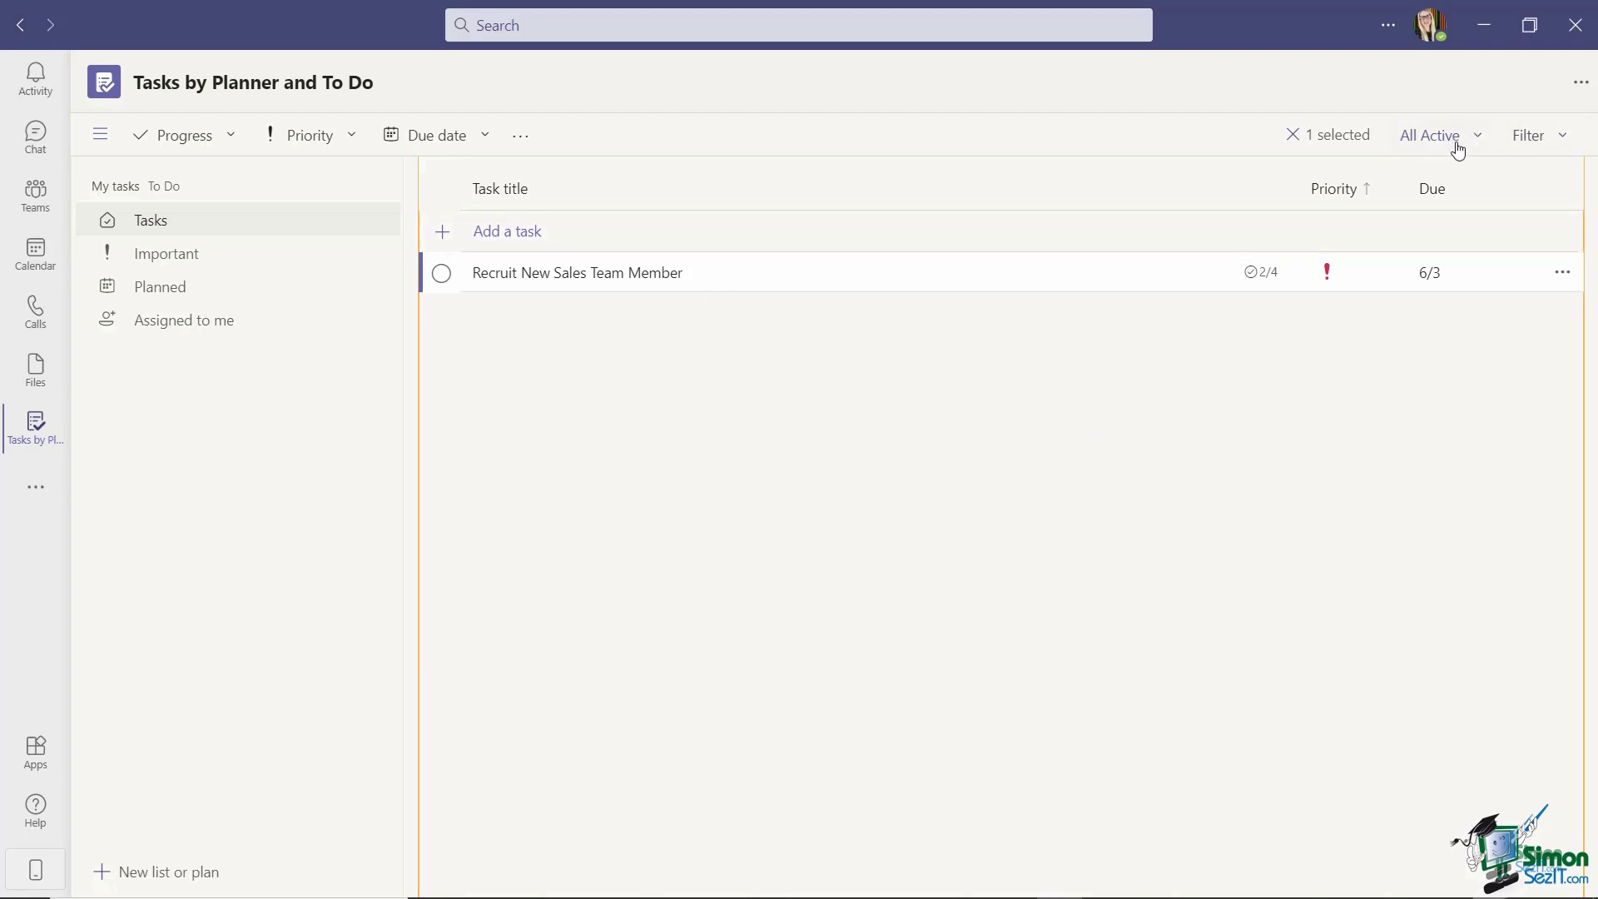
{"action": "left_click", "coordinate": [1477, 142]}
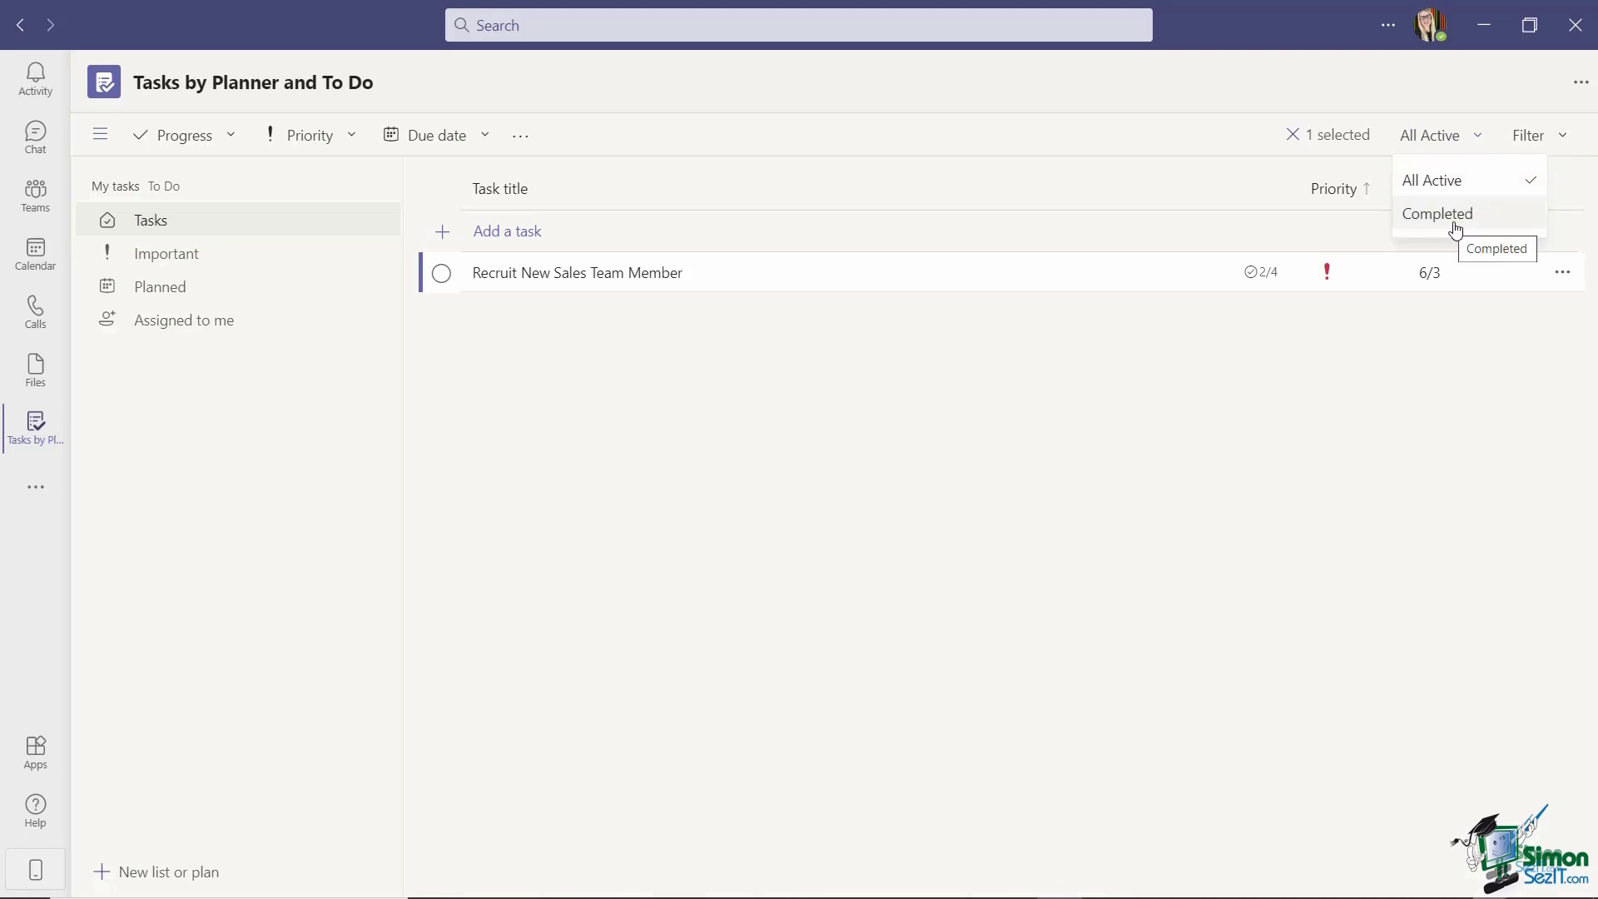
{"action": "left_click", "coordinate": [1563, 142]}
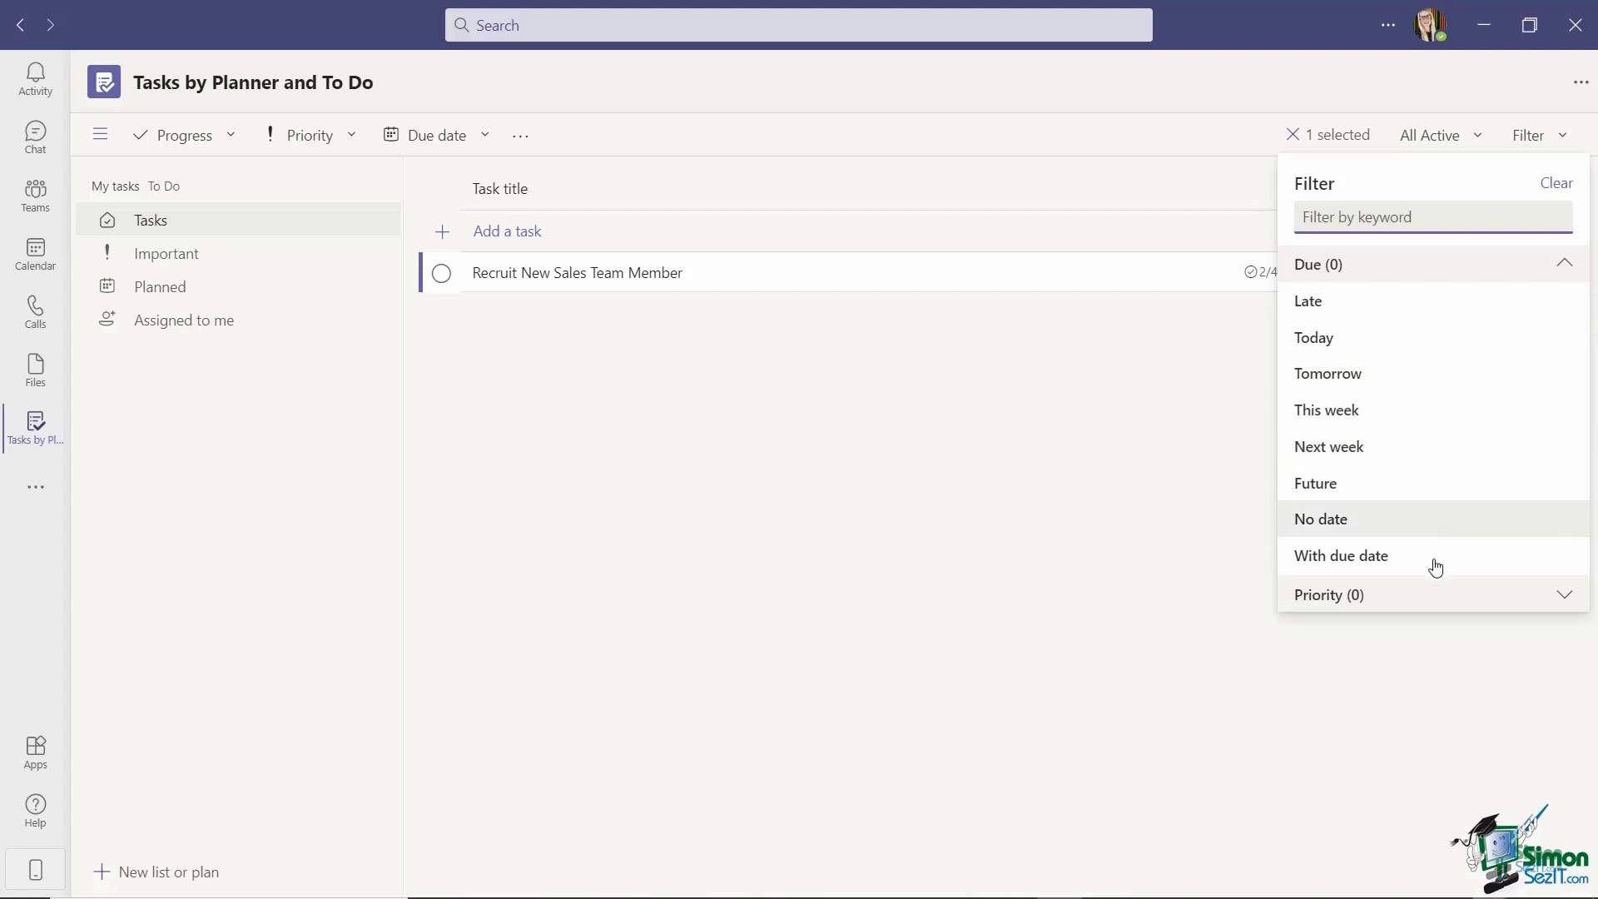
{"action": "left_click", "coordinate": [1572, 598]}
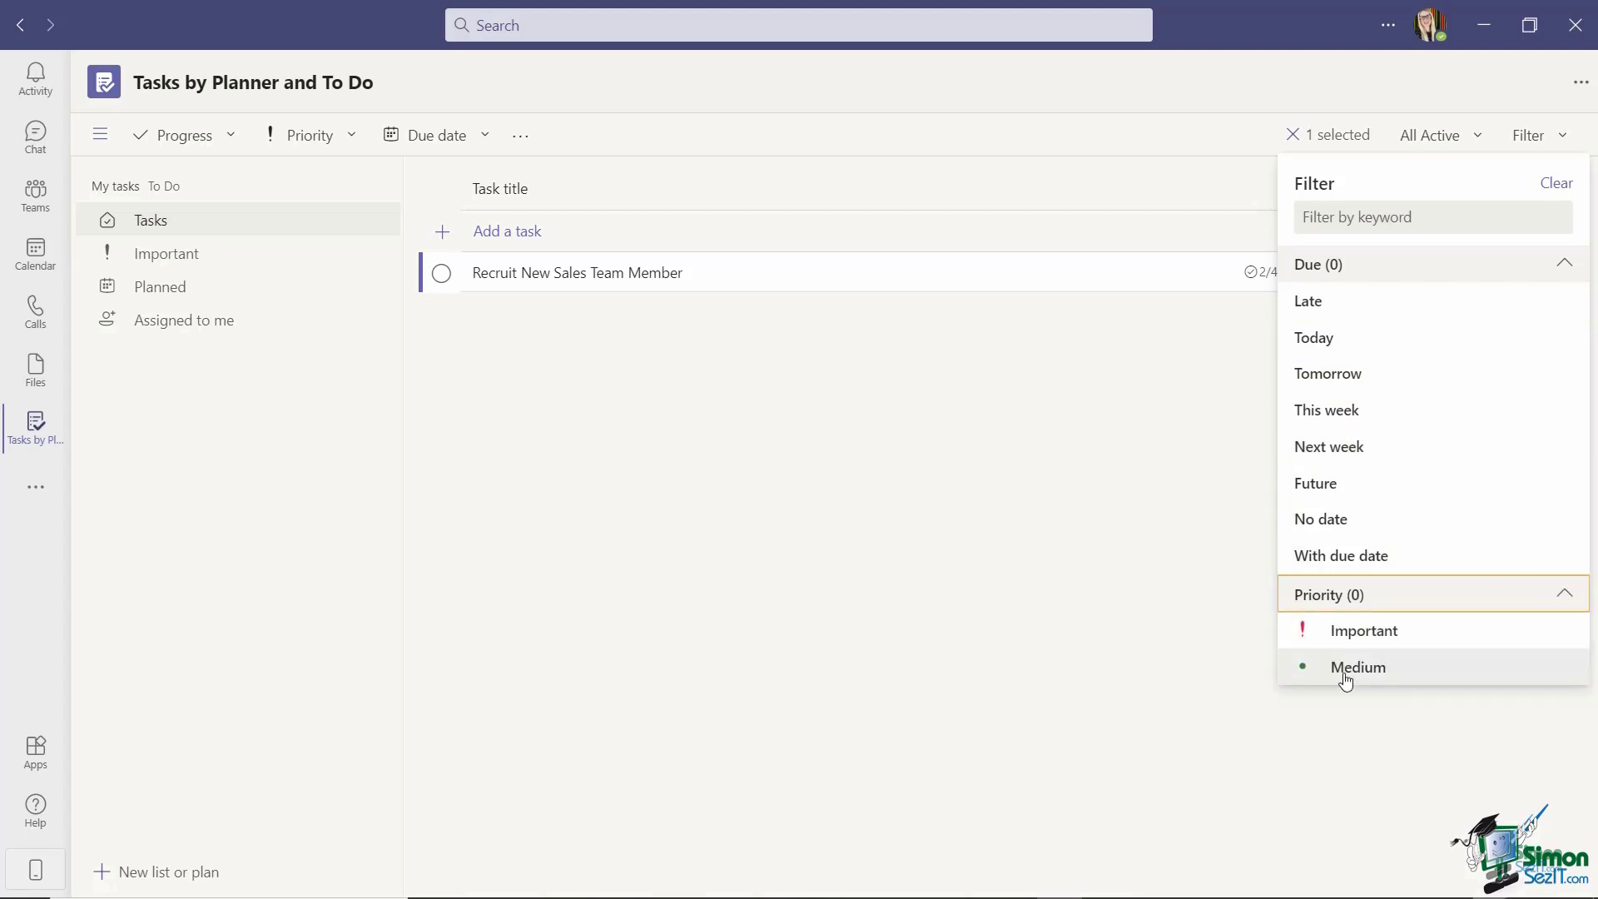
{"action": "left_click", "coordinate": [1156, 399]}
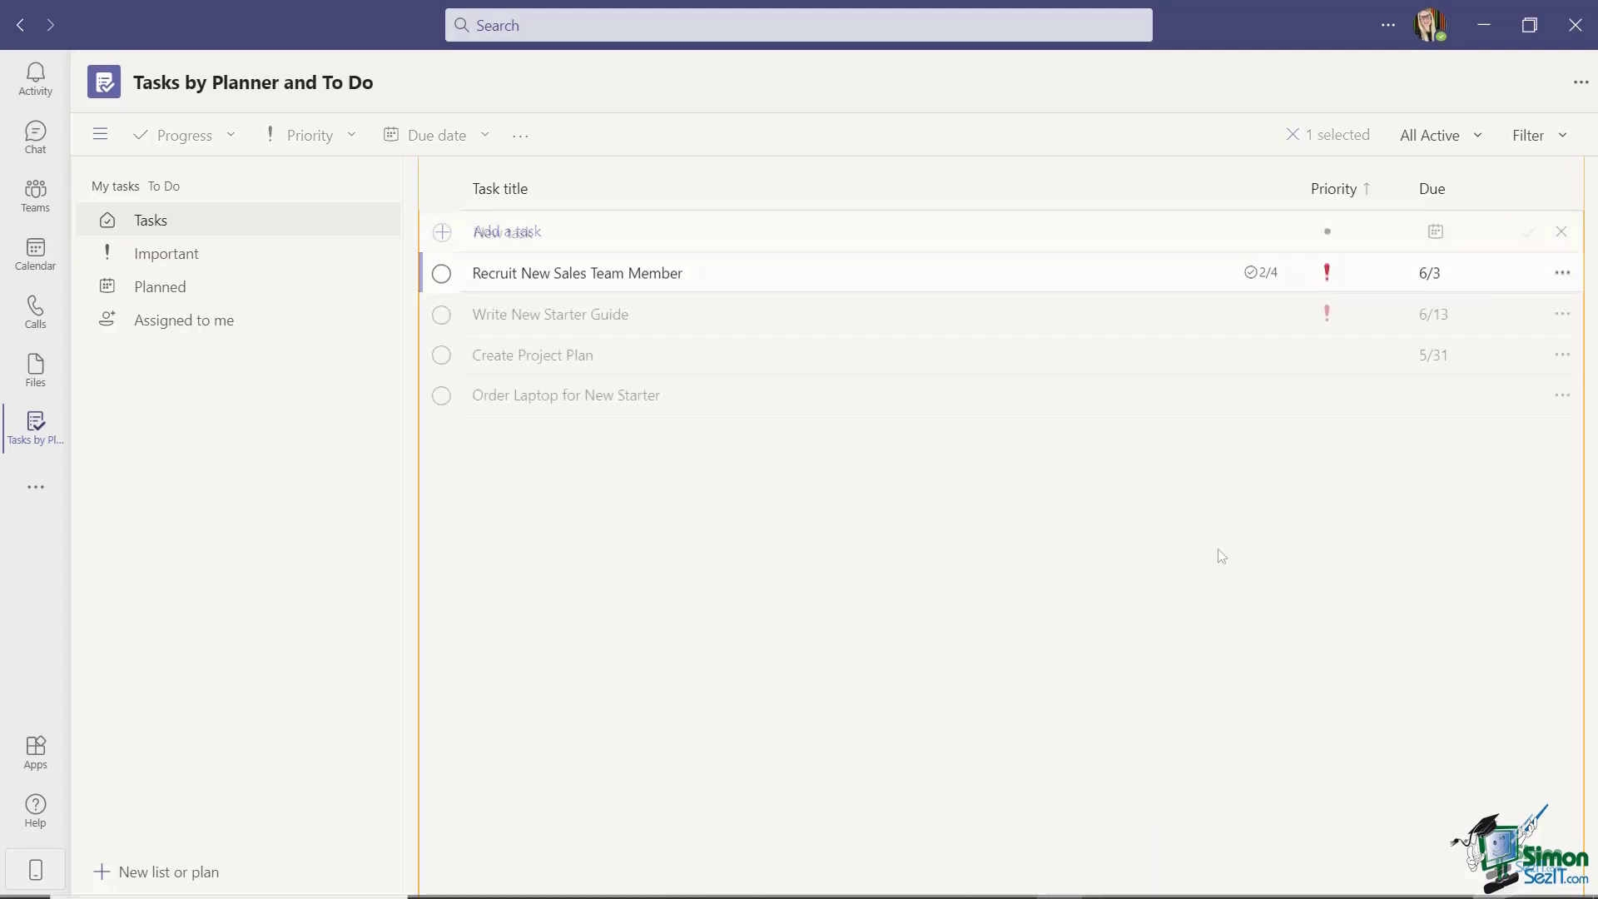
- Filter the Tasks list by the keyword "Starter"
{"action": "left_click", "coordinate": [1561, 138]}
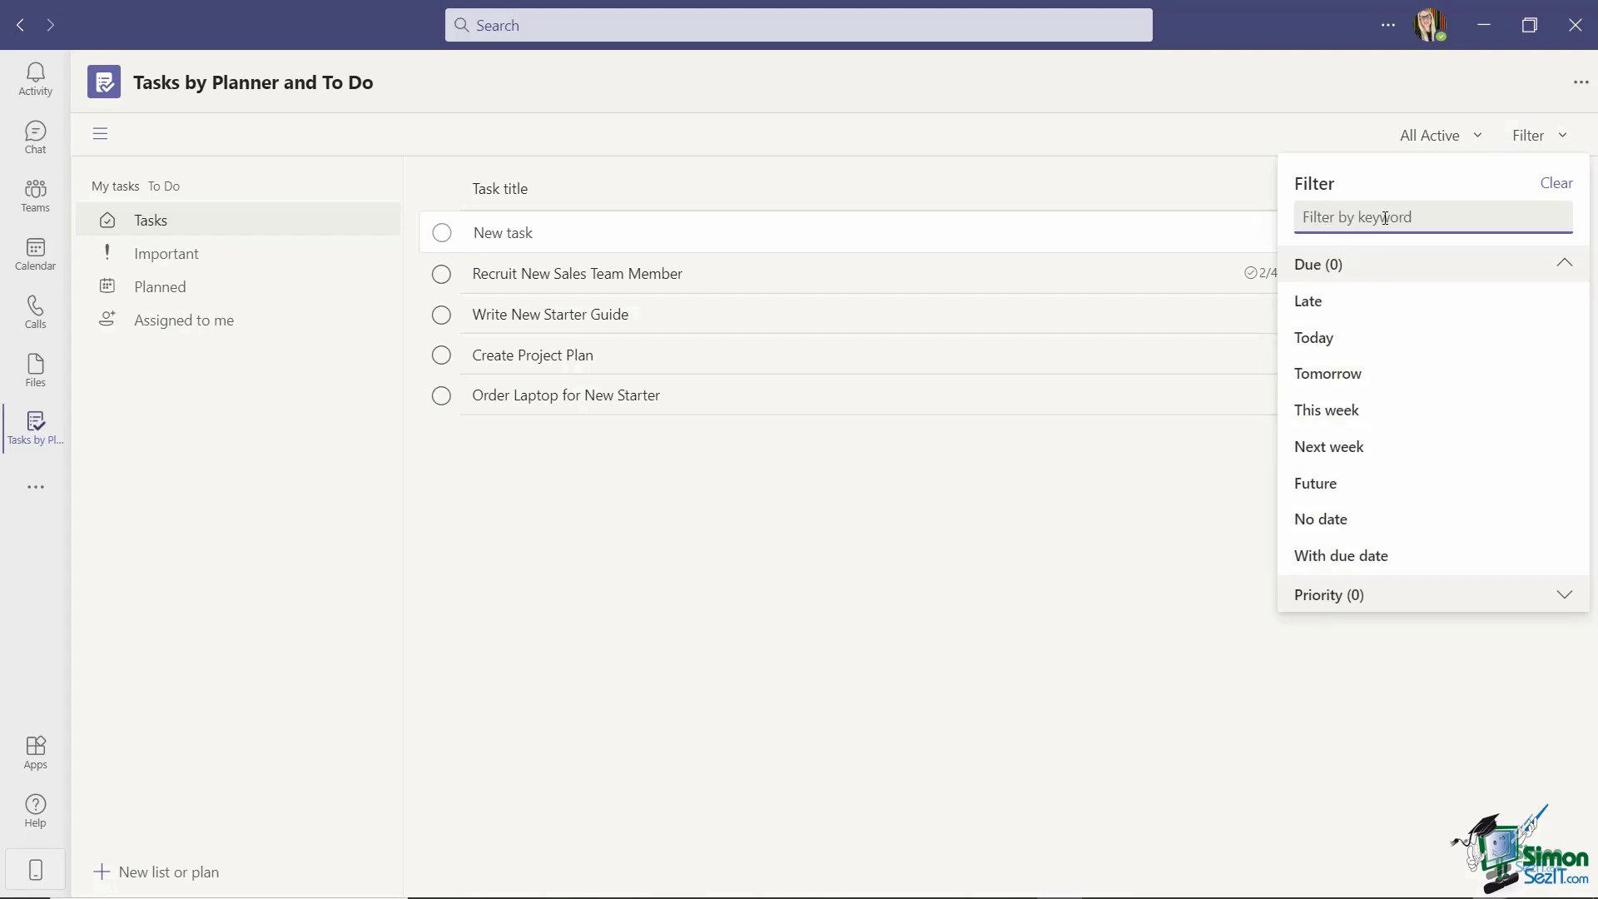
{"action": "type", "text": "Starter"}
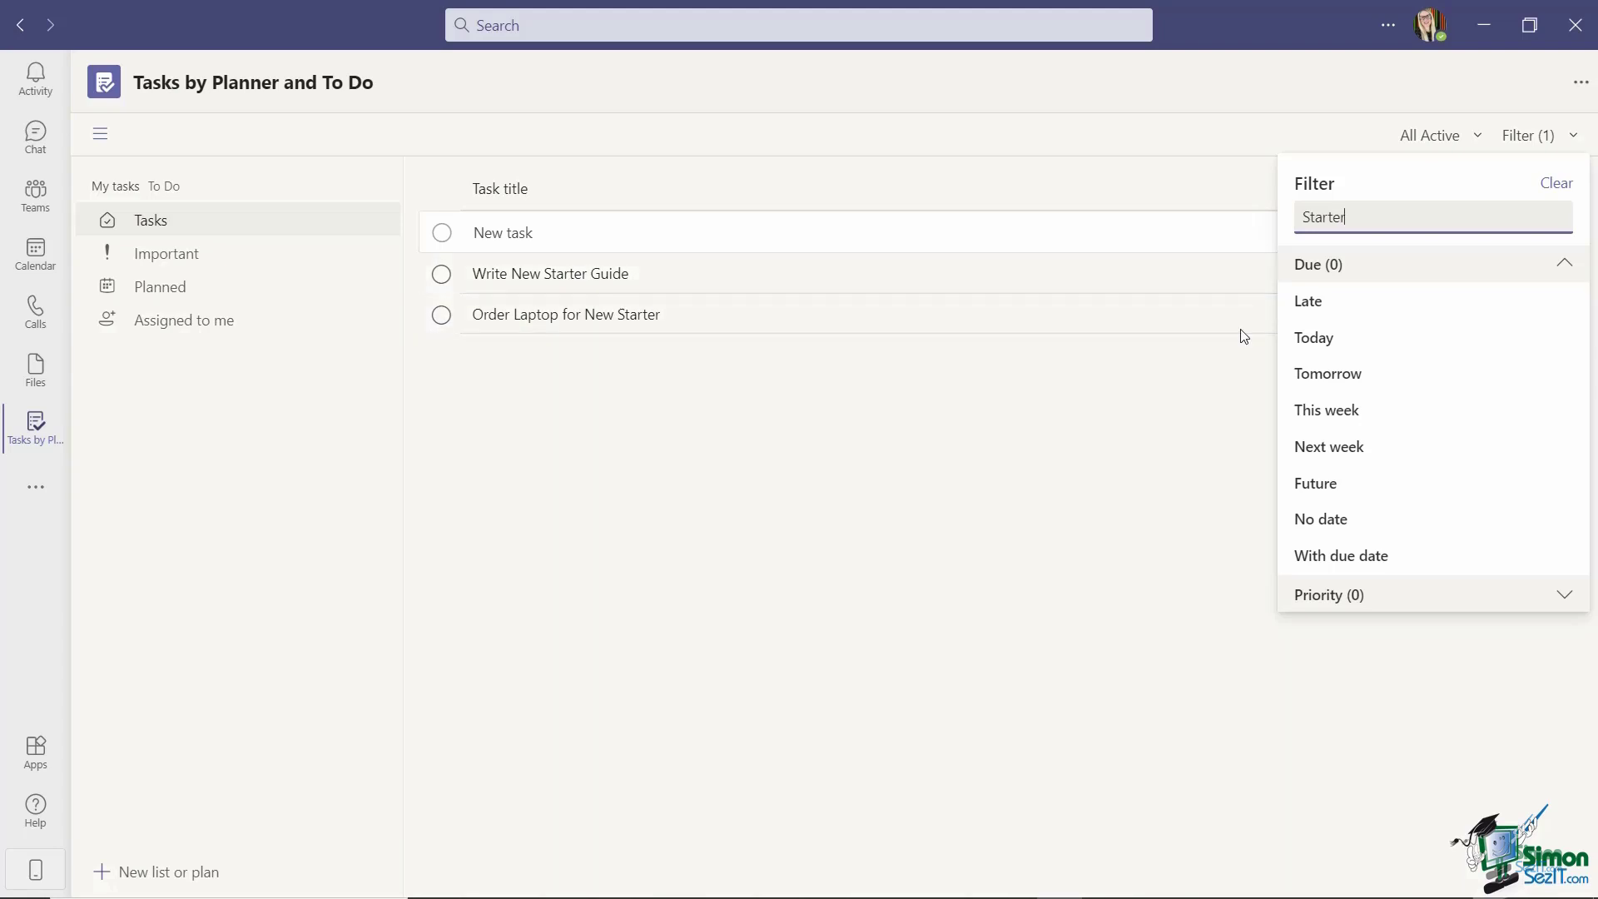
- Clear the keyword filter, and mark the Order Laptop for New Starter and Create Project Plan tasks as complete
{"action": "left_click", "coordinate": [1556, 185]}
{"action": "left_click", "coordinate": [1032, 567]}
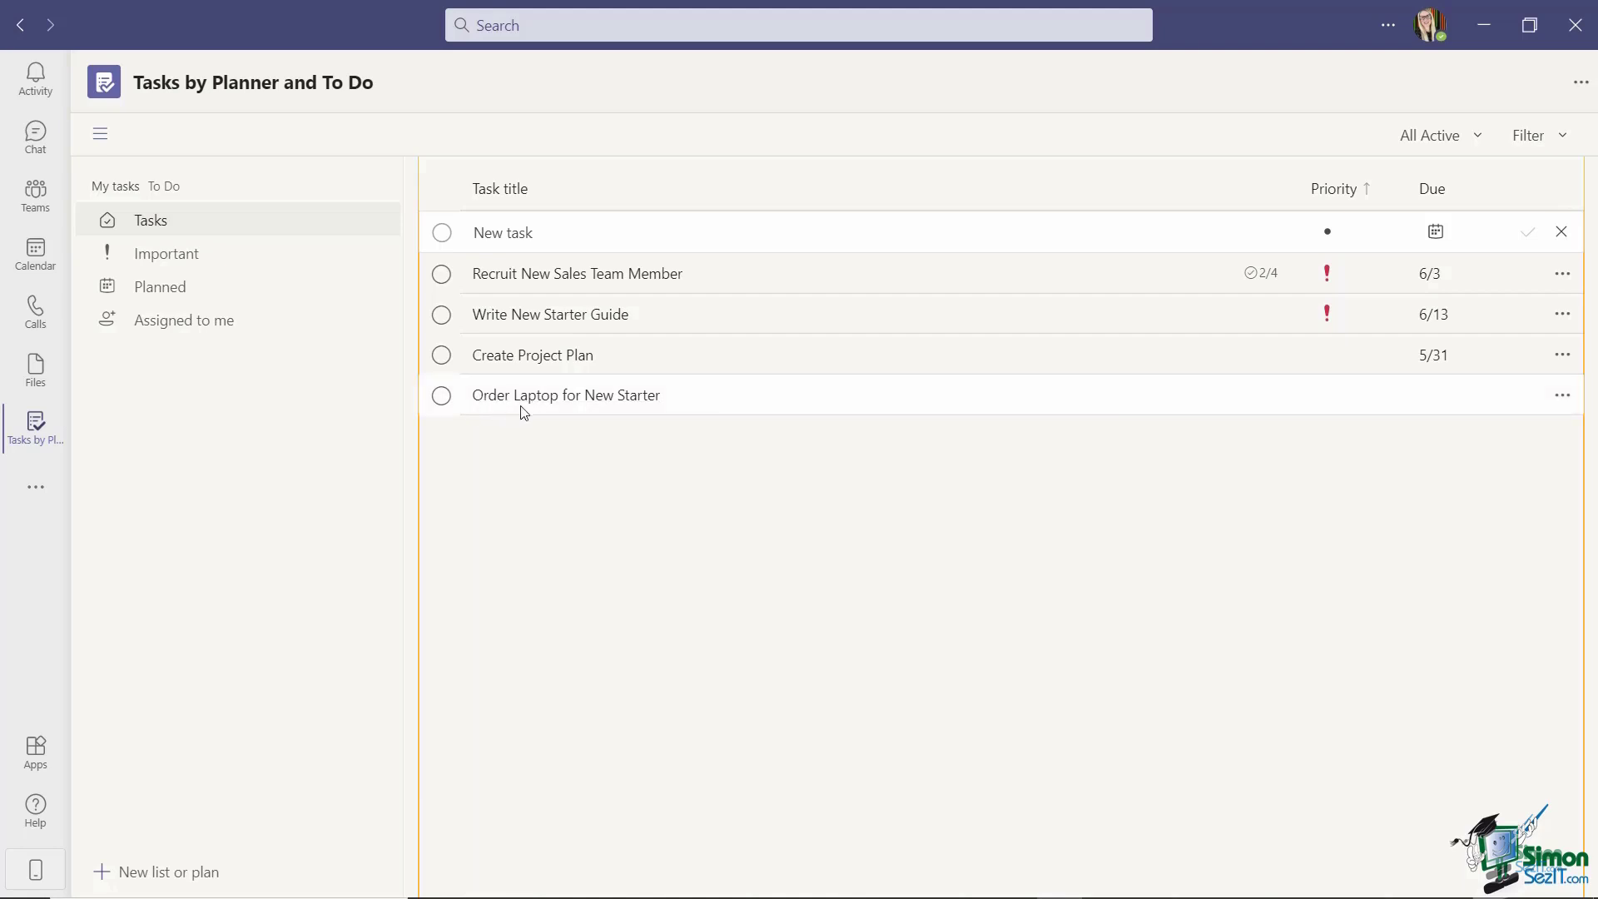
{"action": "left_click", "coordinate": [442, 396]}
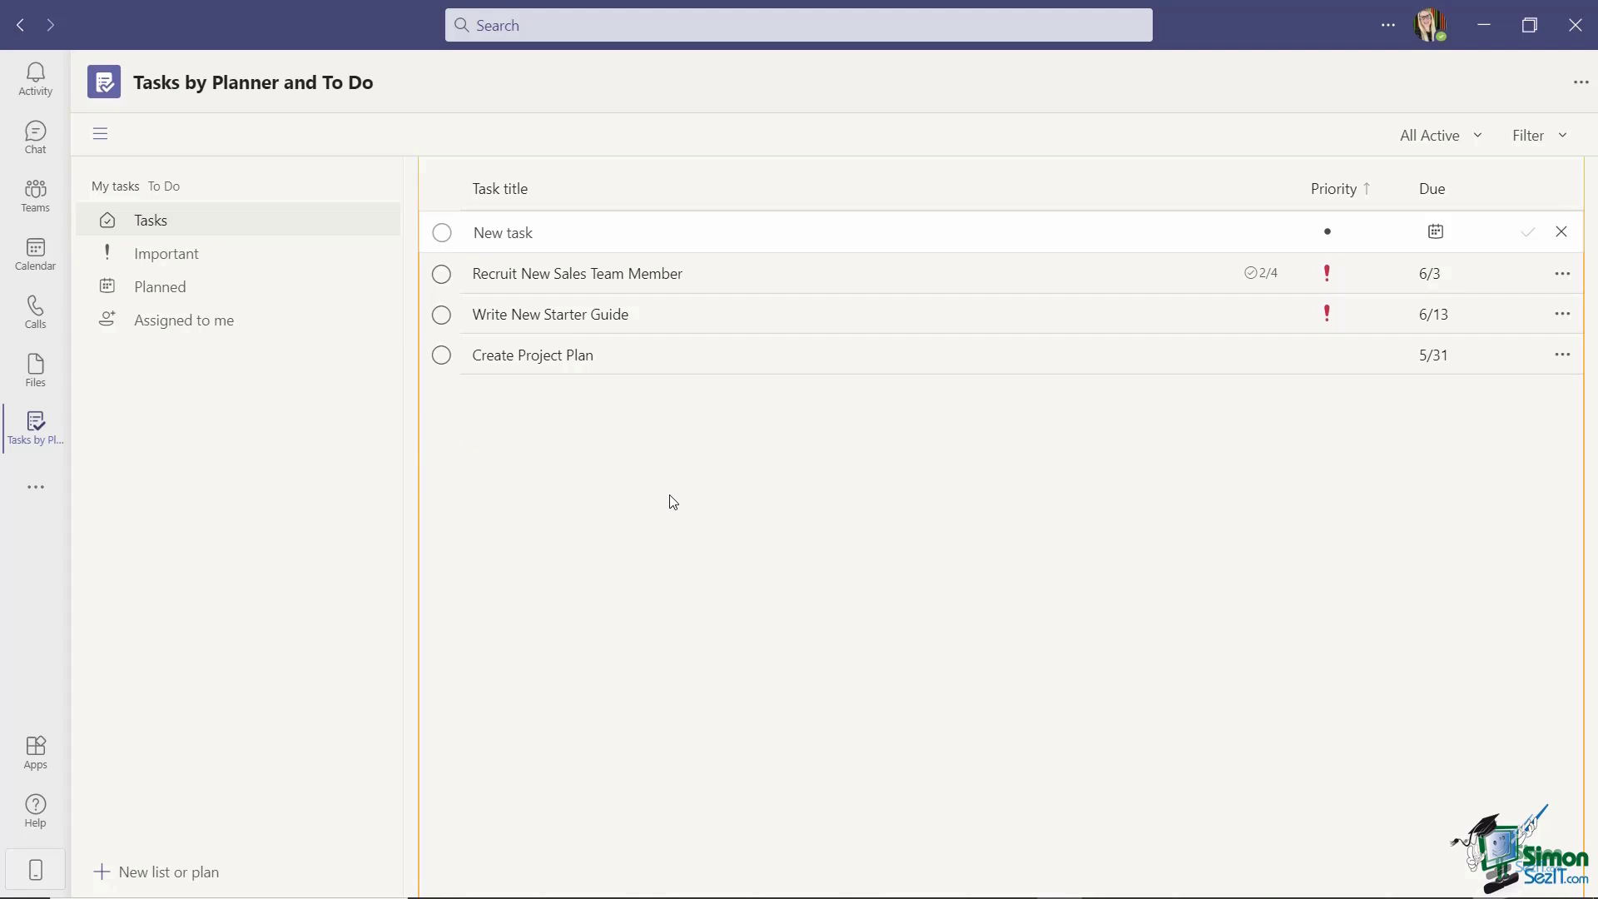
{"action": "left_click", "coordinate": [443, 358]}
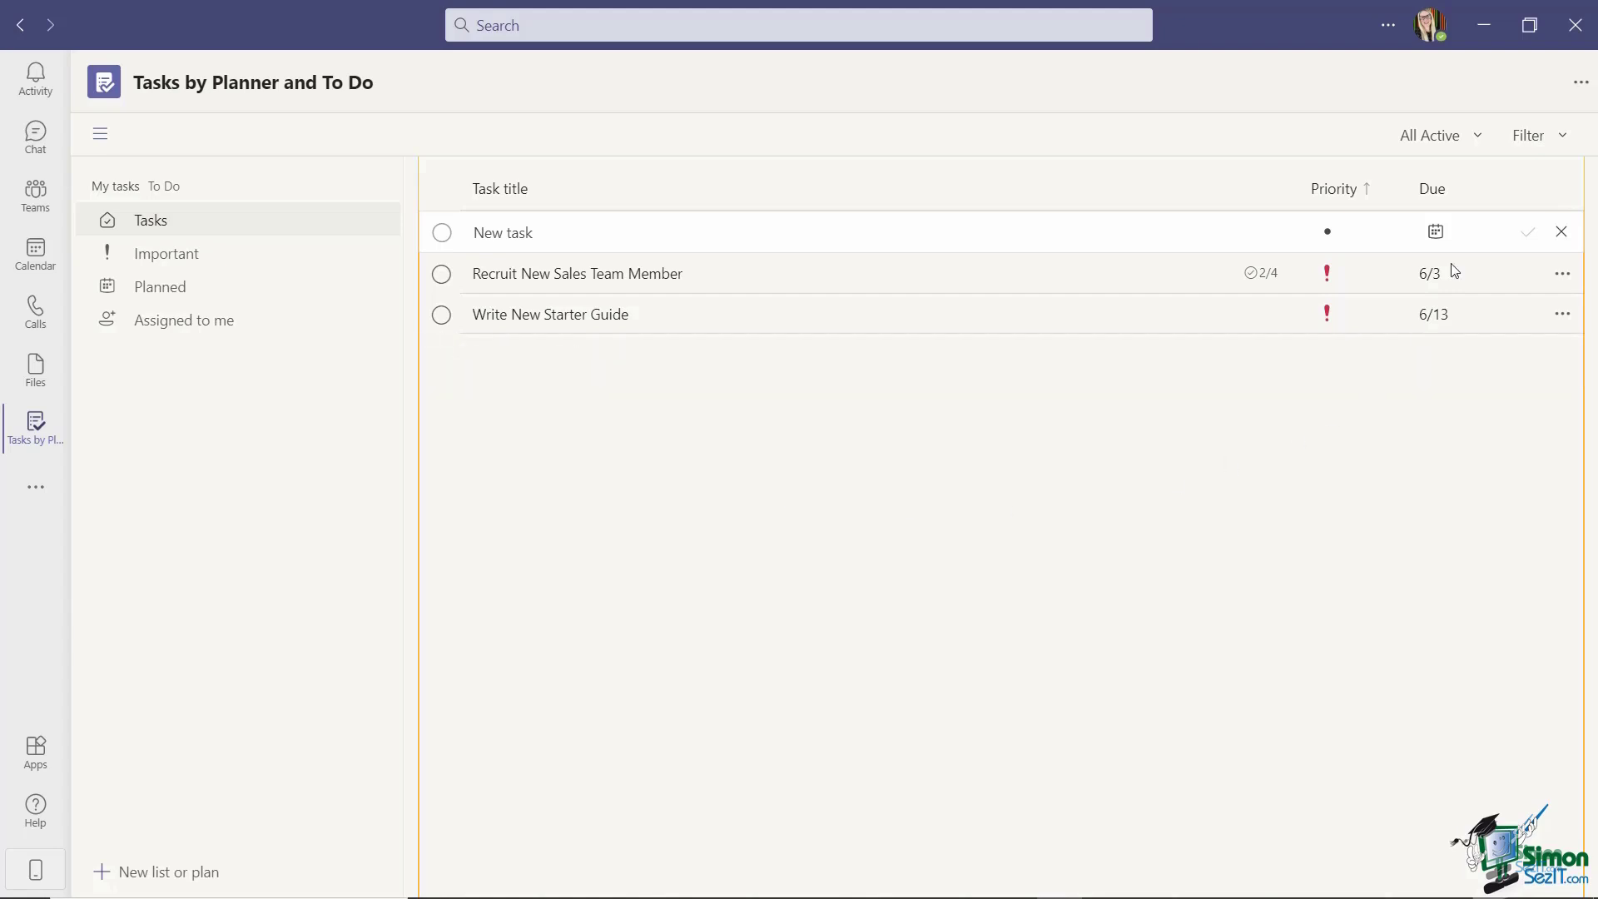
- Reactivate the Create Project Plan task from the completed tasks, and show all active tasks again
{"action": "left_click", "coordinate": [1481, 145]}
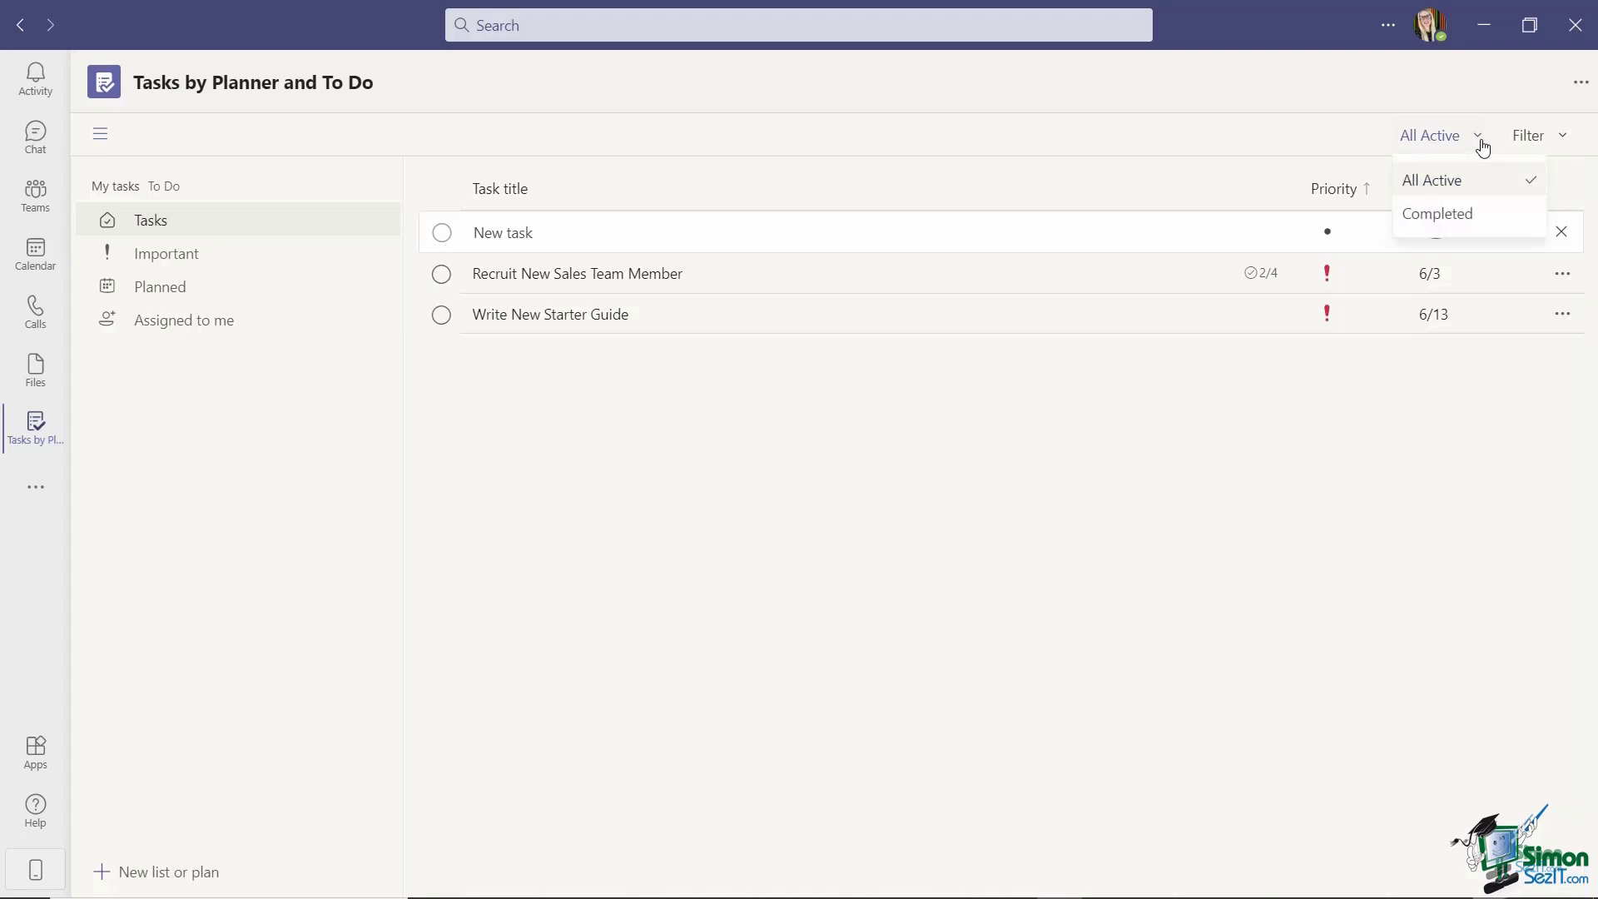
{"action": "left_click", "coordinate": [1474, 217]}
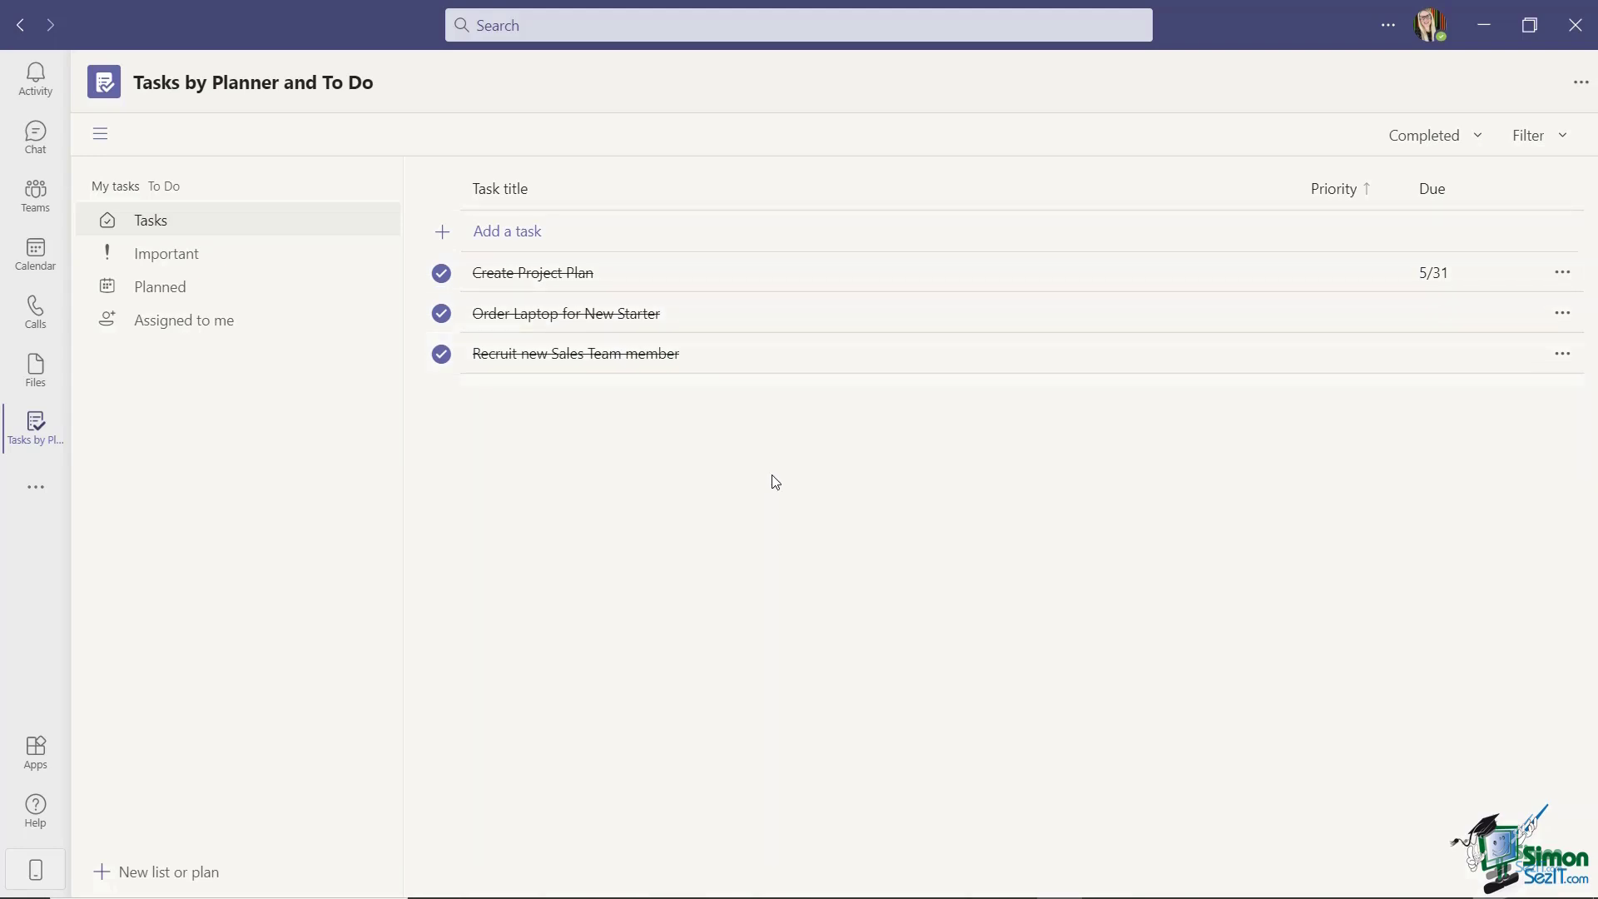
{"action": "left_click", "coordinate": [442, 274]}
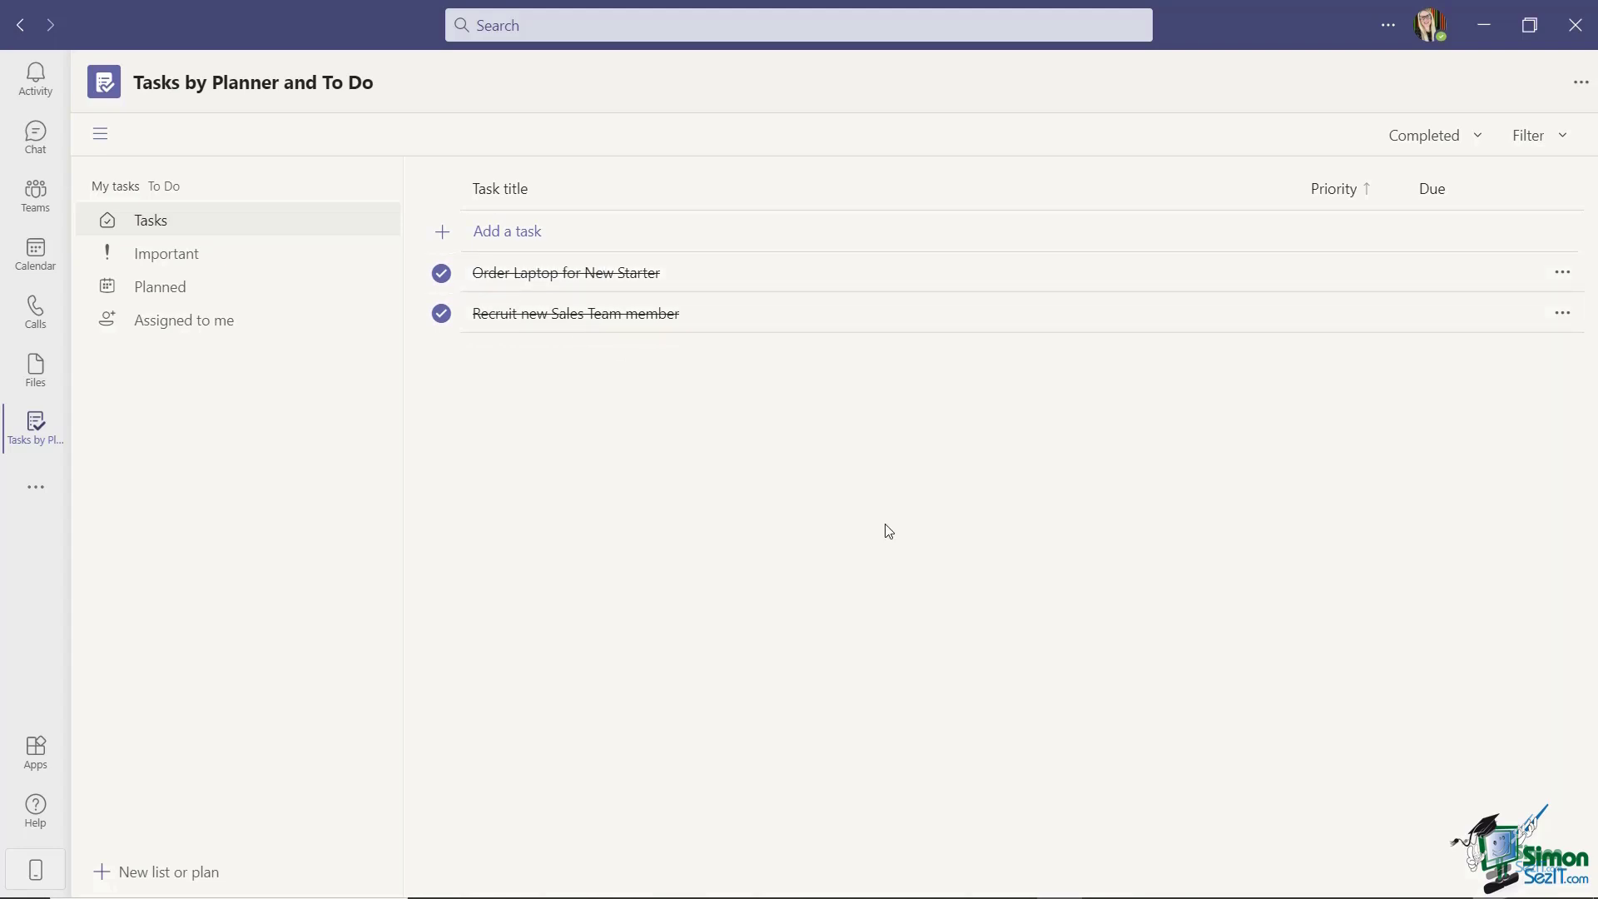
{"action": "left_click", "coordinate": [1458, 146]}
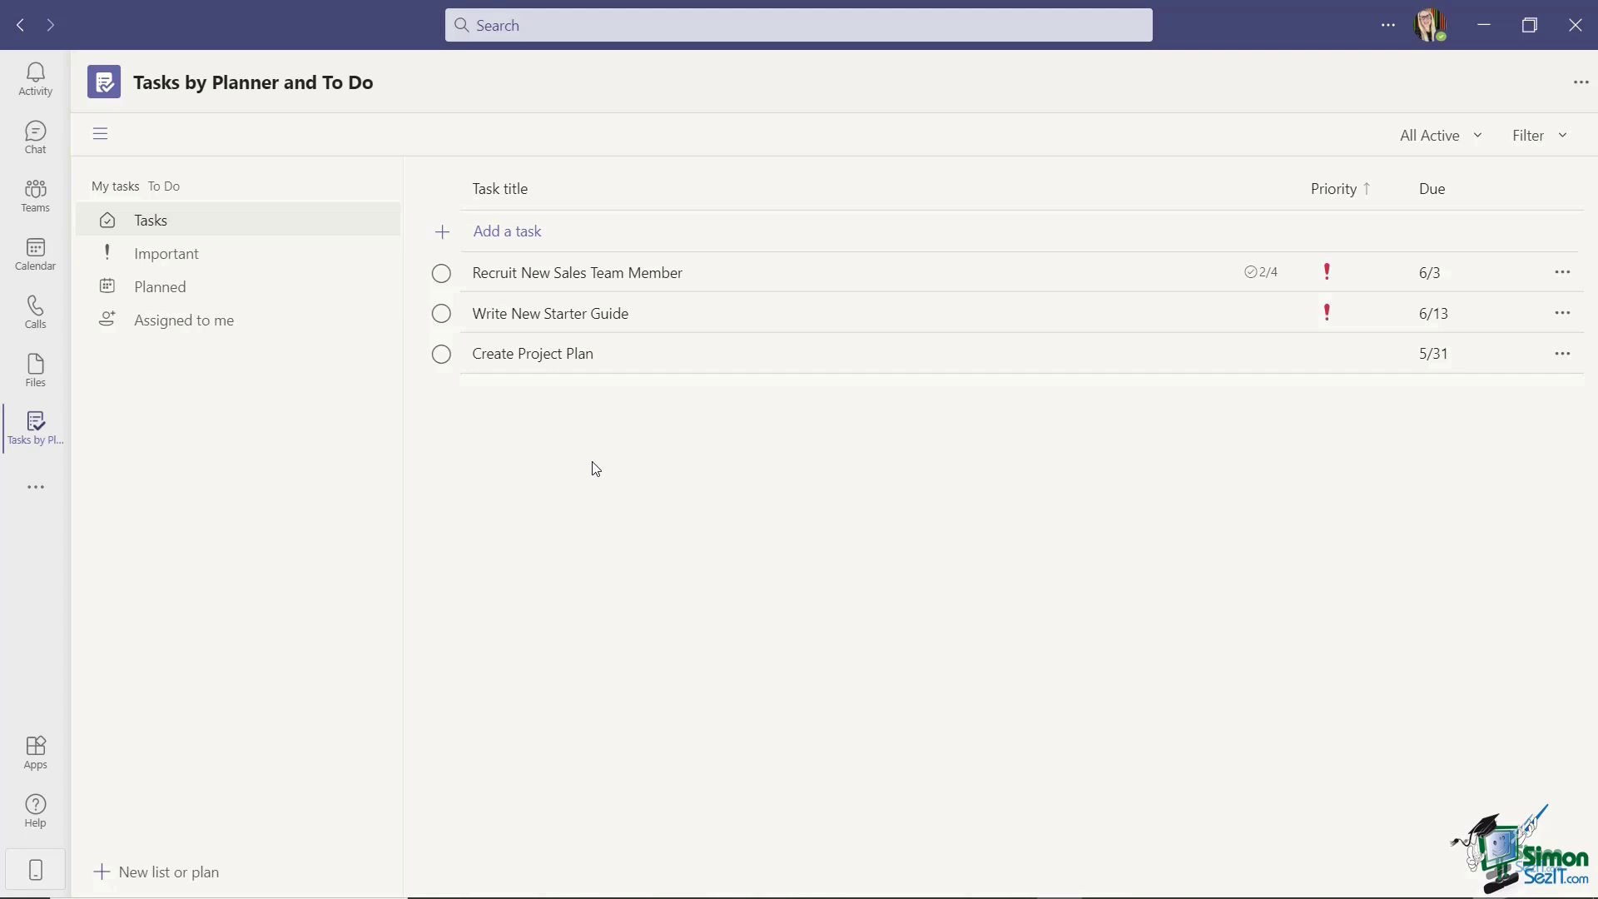
- Create a shared plan named Team Tasks in the Sales channel of the Northwind Traders team
{"action": "left_click", "coordinate": [131, 875]}
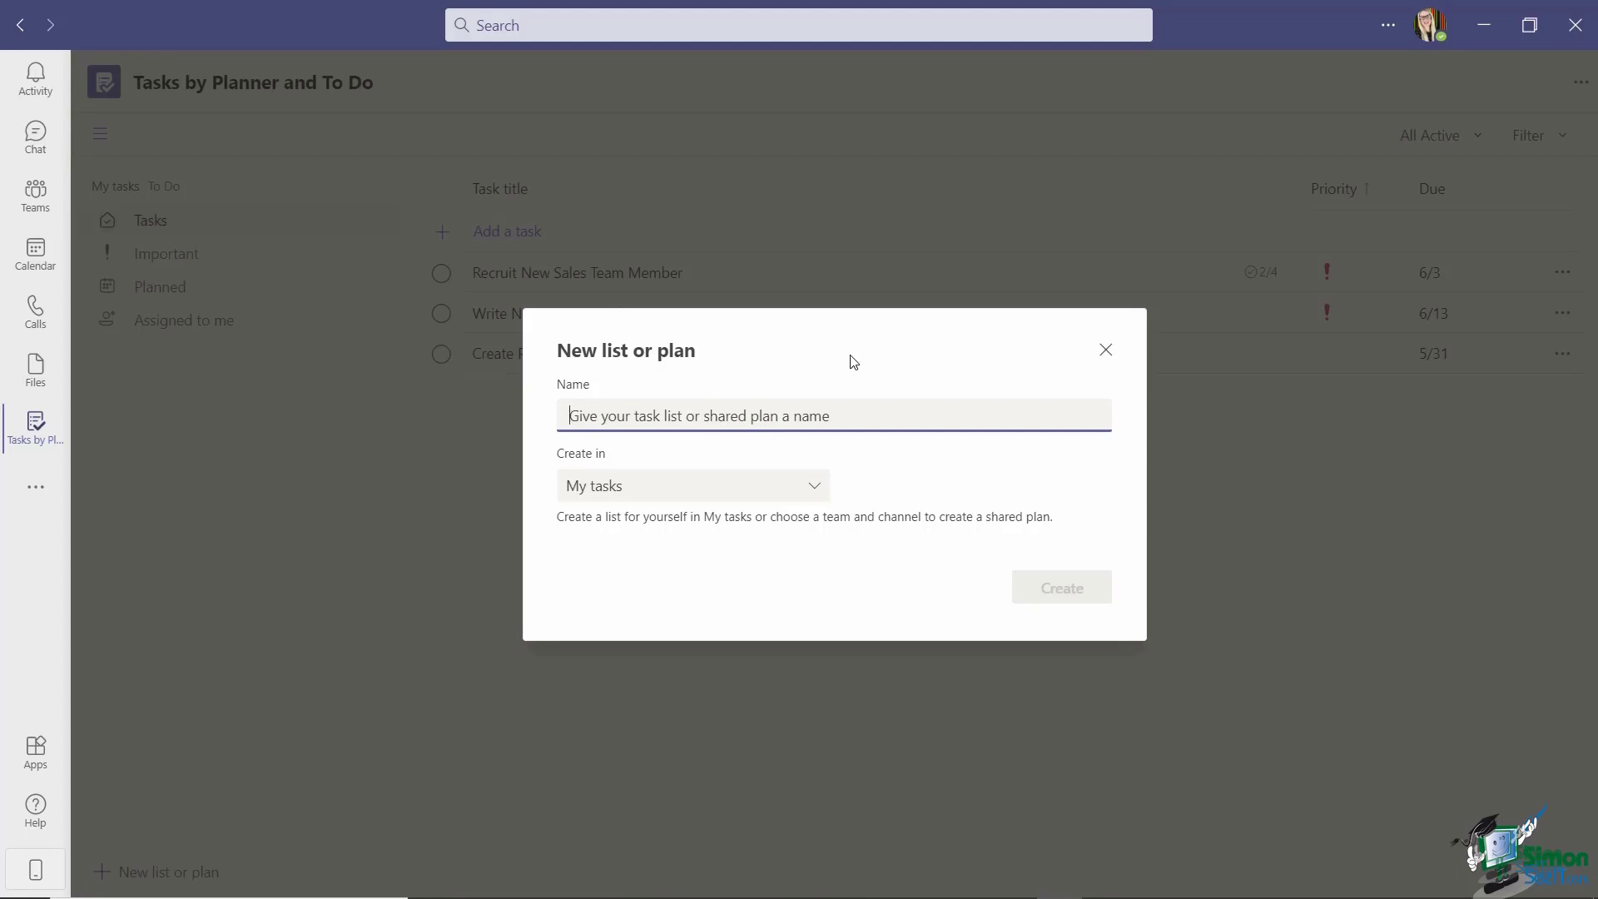
{"action": "type", "text": "Team T"}
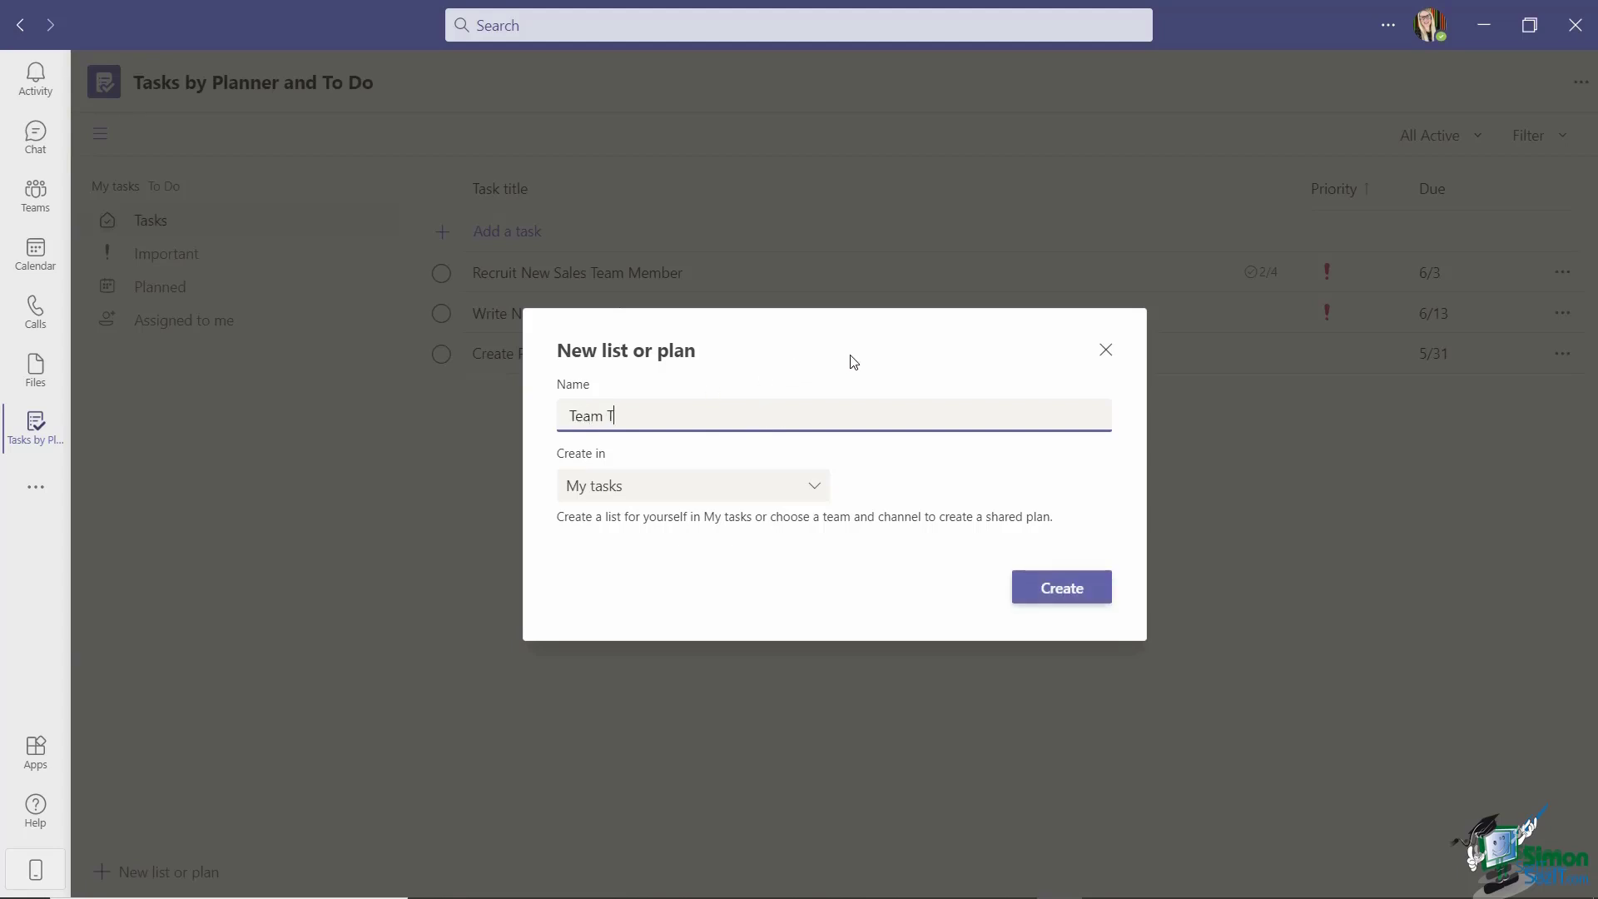
{"action": "type", "text": "asks"}
{"action": "left_click", "coordinate": [819, 493]}
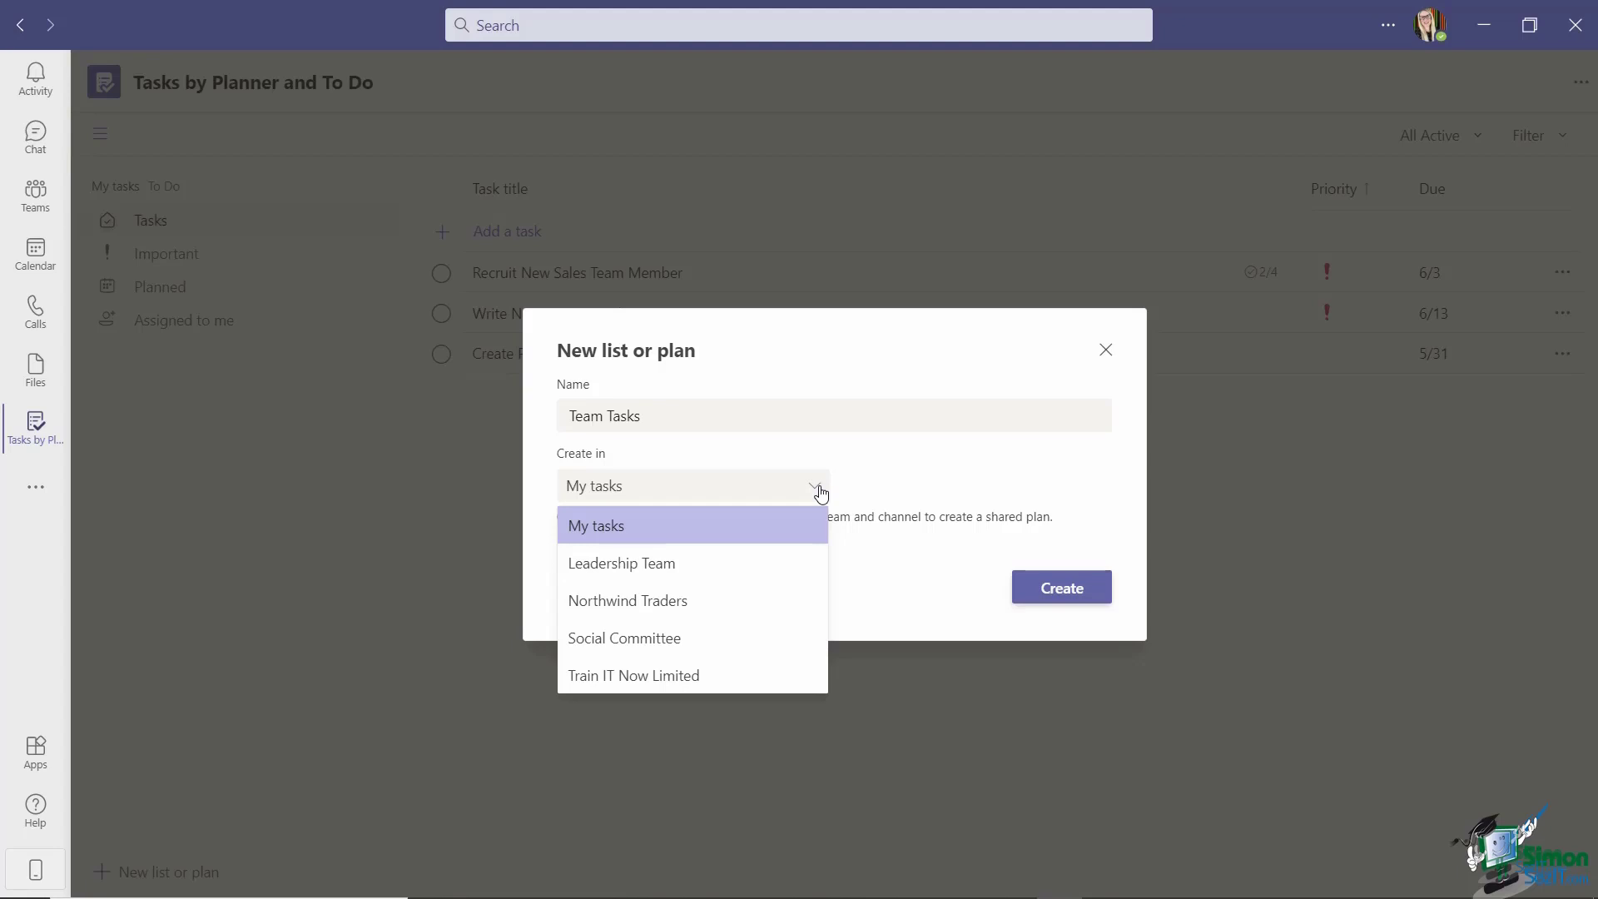
{"action": "left_click", "coordinate": [673, 606]}
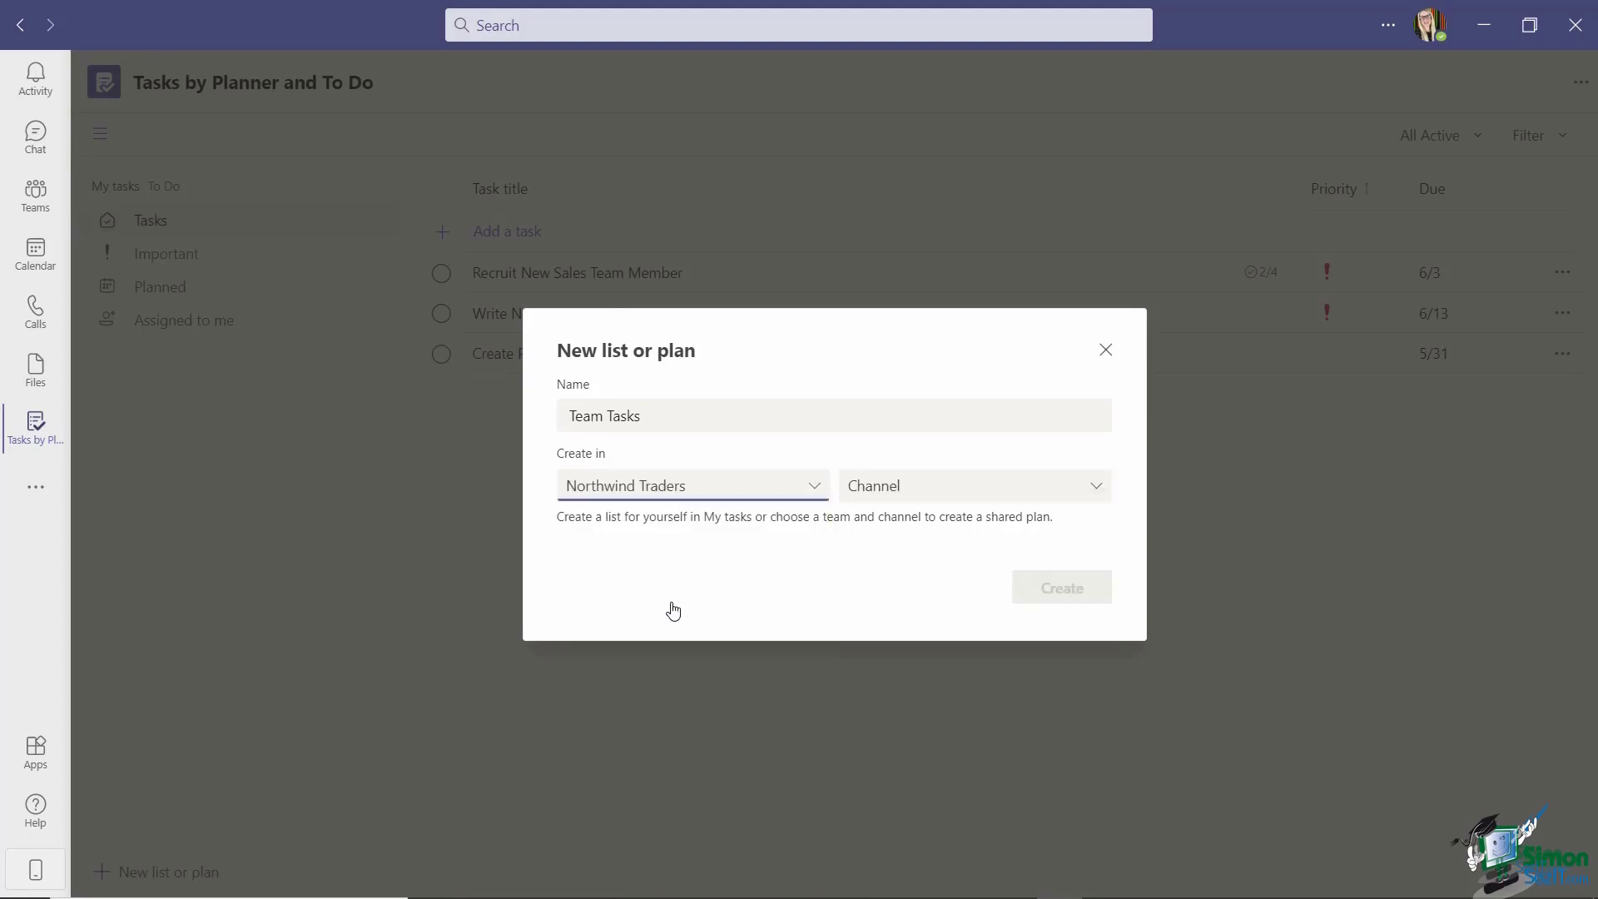
{"action": "left_click", "coordinate": [1099, 486]}
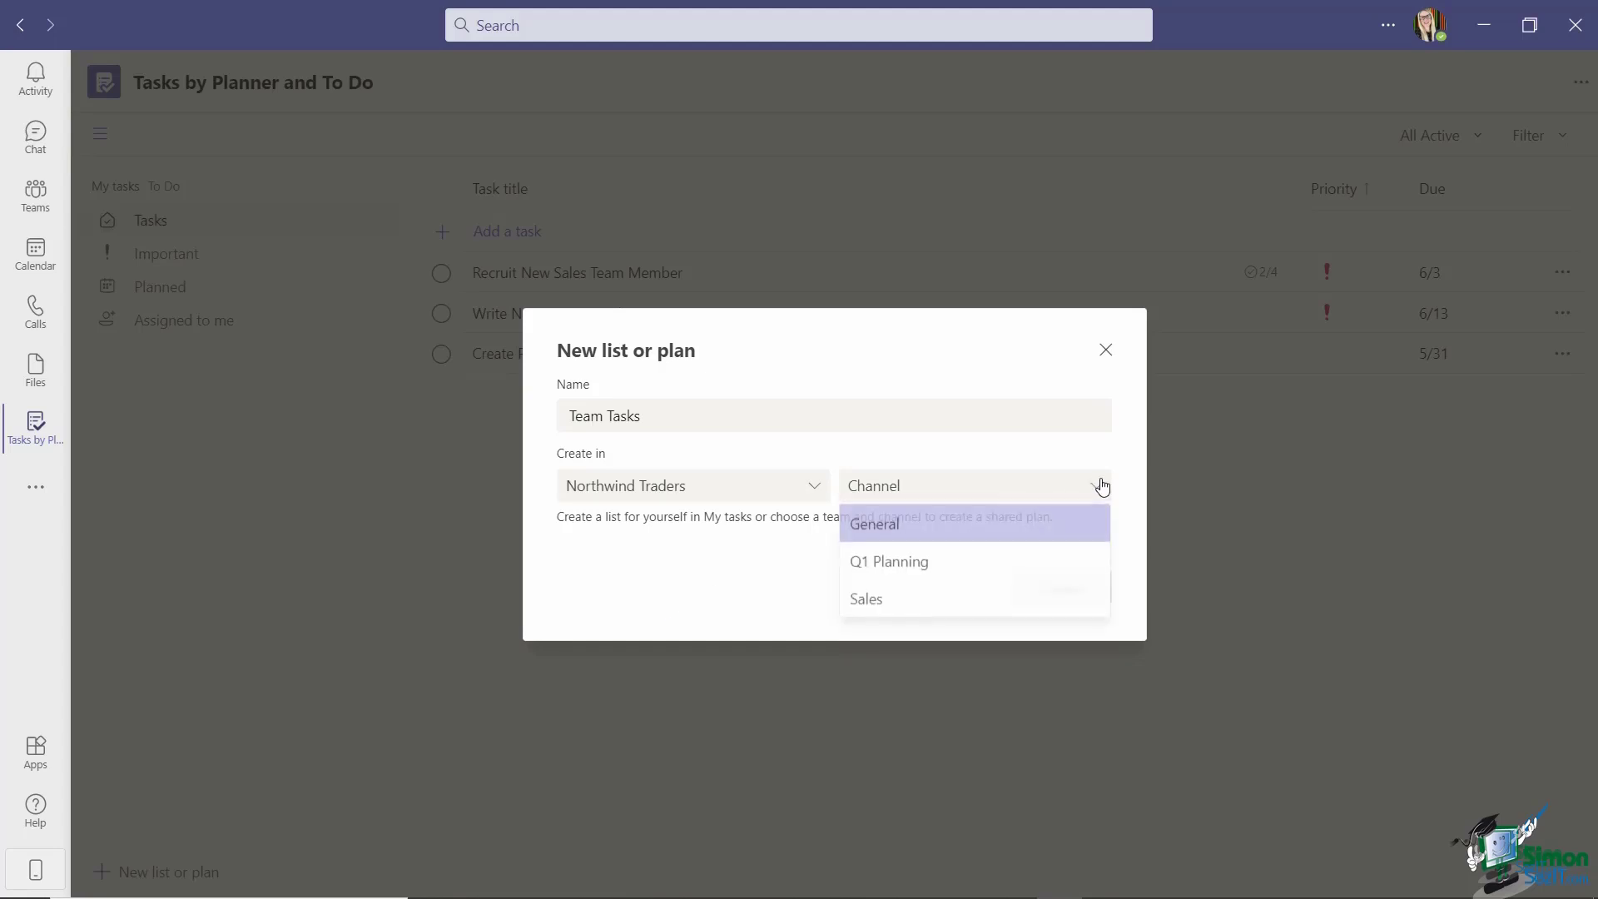
{"action": "left_click", "coordinate": [885, 601]}
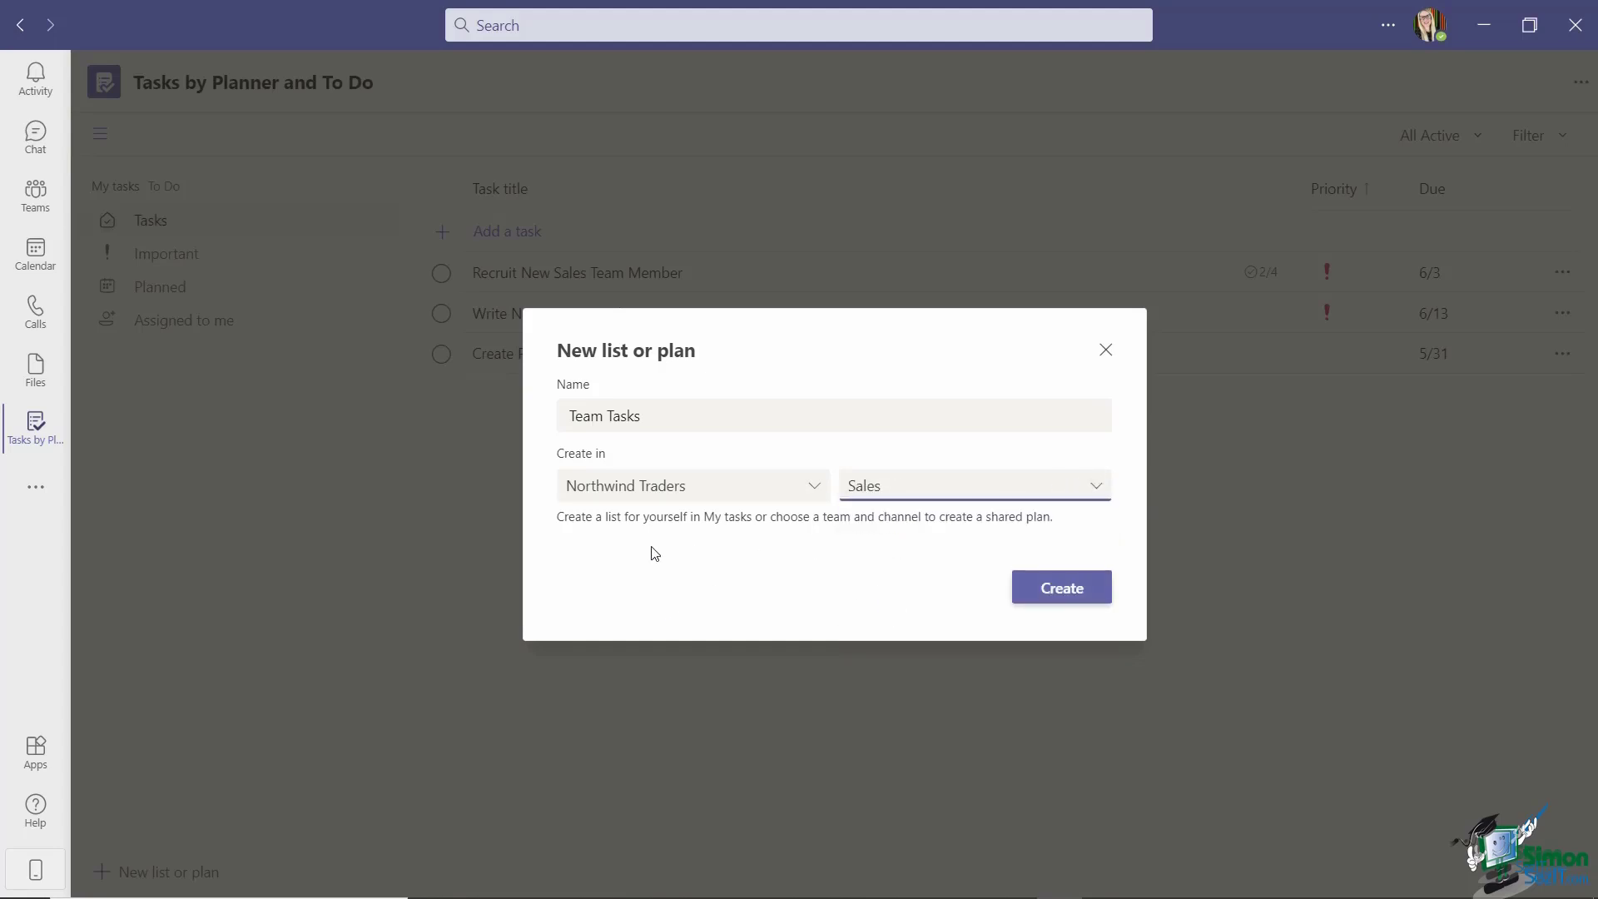
{"action": "left_click", "coordinate": [1062, 593]}
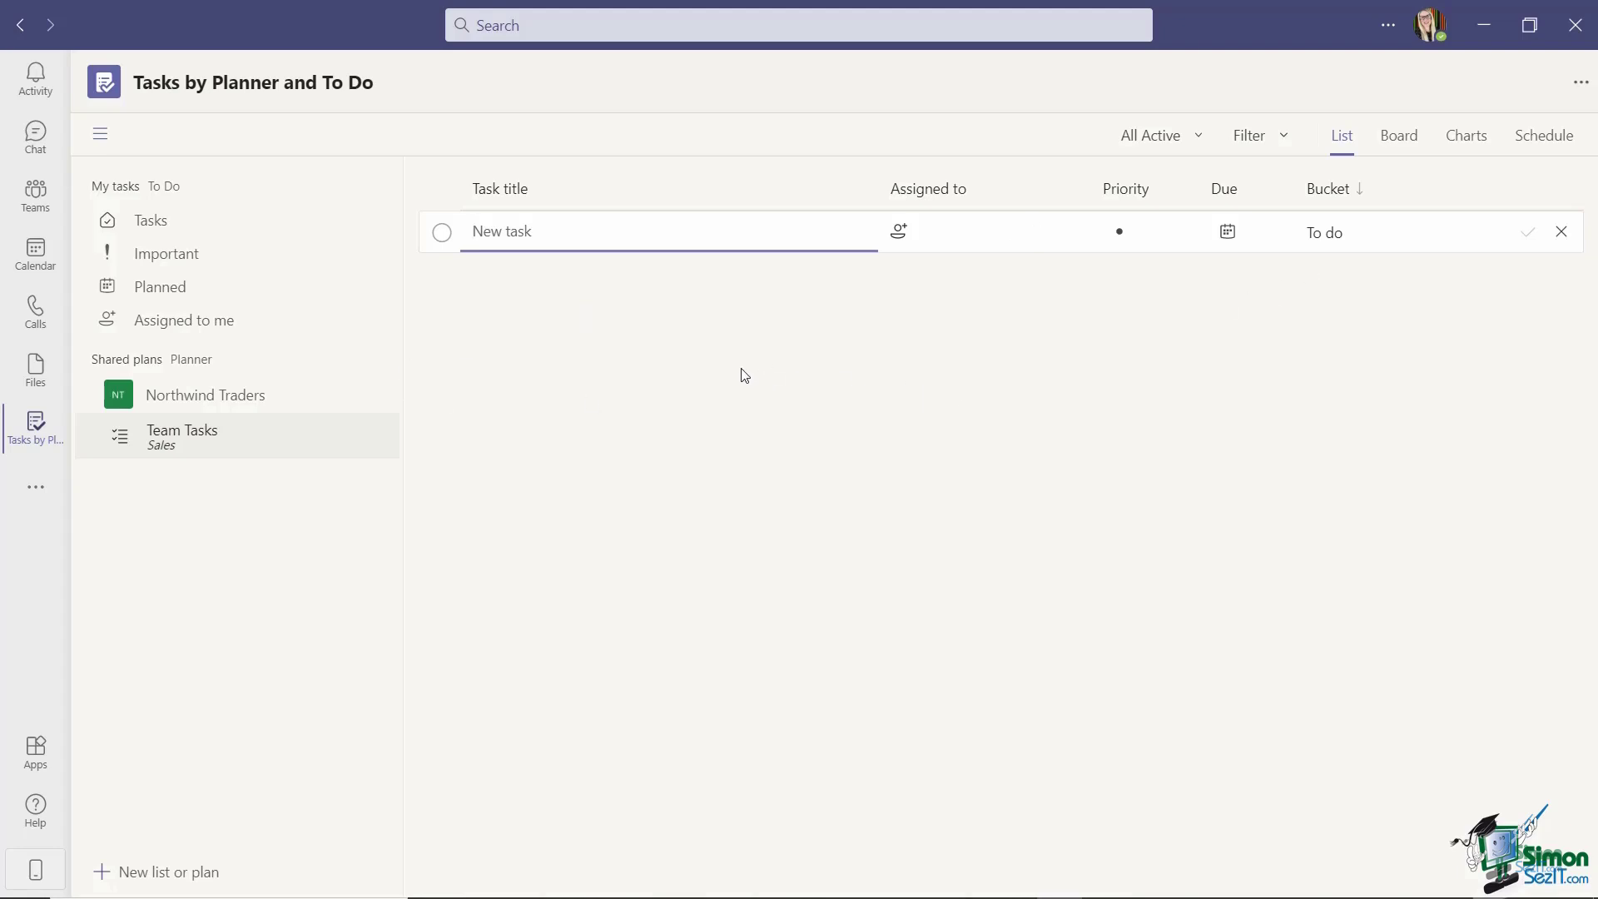
- Add the task Organise Team Meeting to the Team Tasks plan and assign it to the second listed guest member
{"action": "type", "text": "Organise Team Meeting"}
{"action": "key", "text": "Return"}
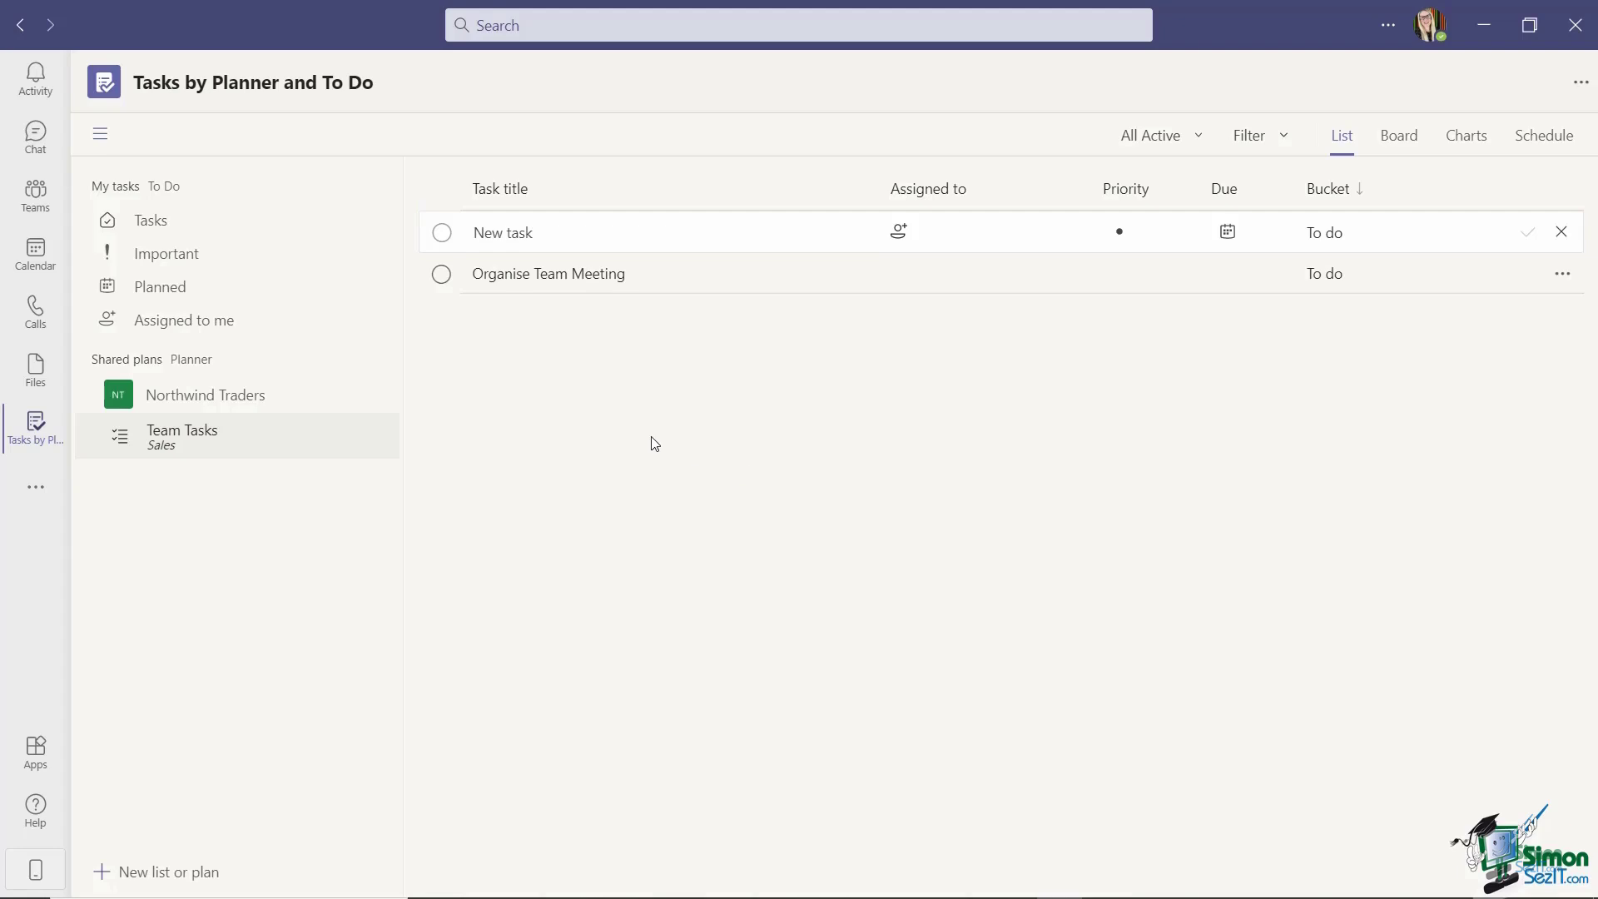
{"action": "left_click", "coordinate": [533, 283]}
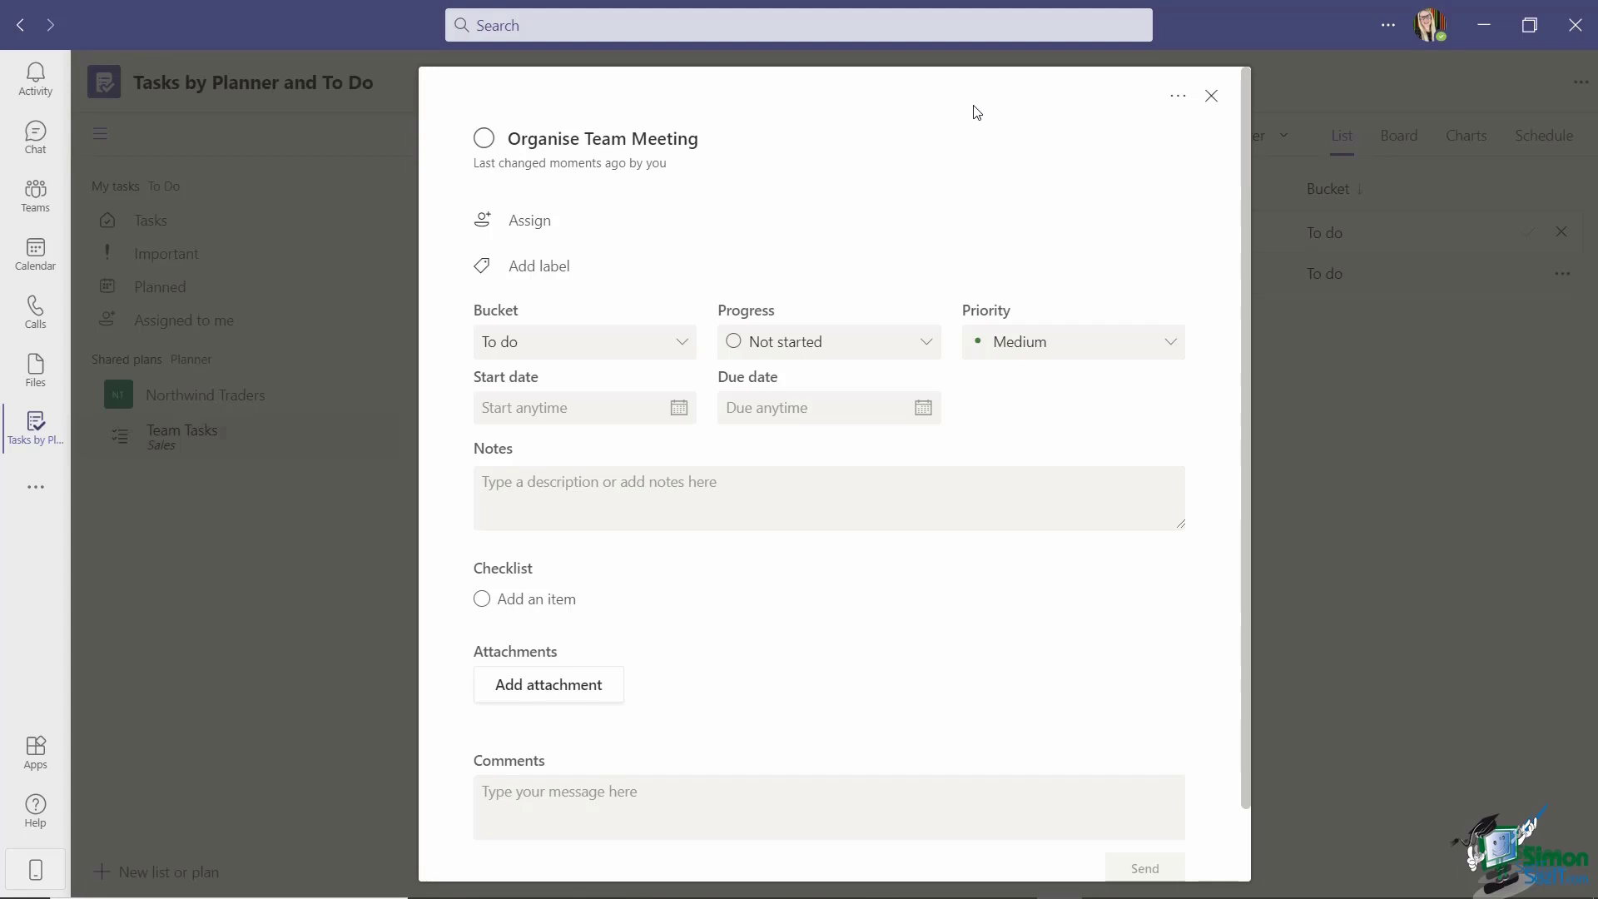
{"action": "left_click", "coordinate": [524, 225]}
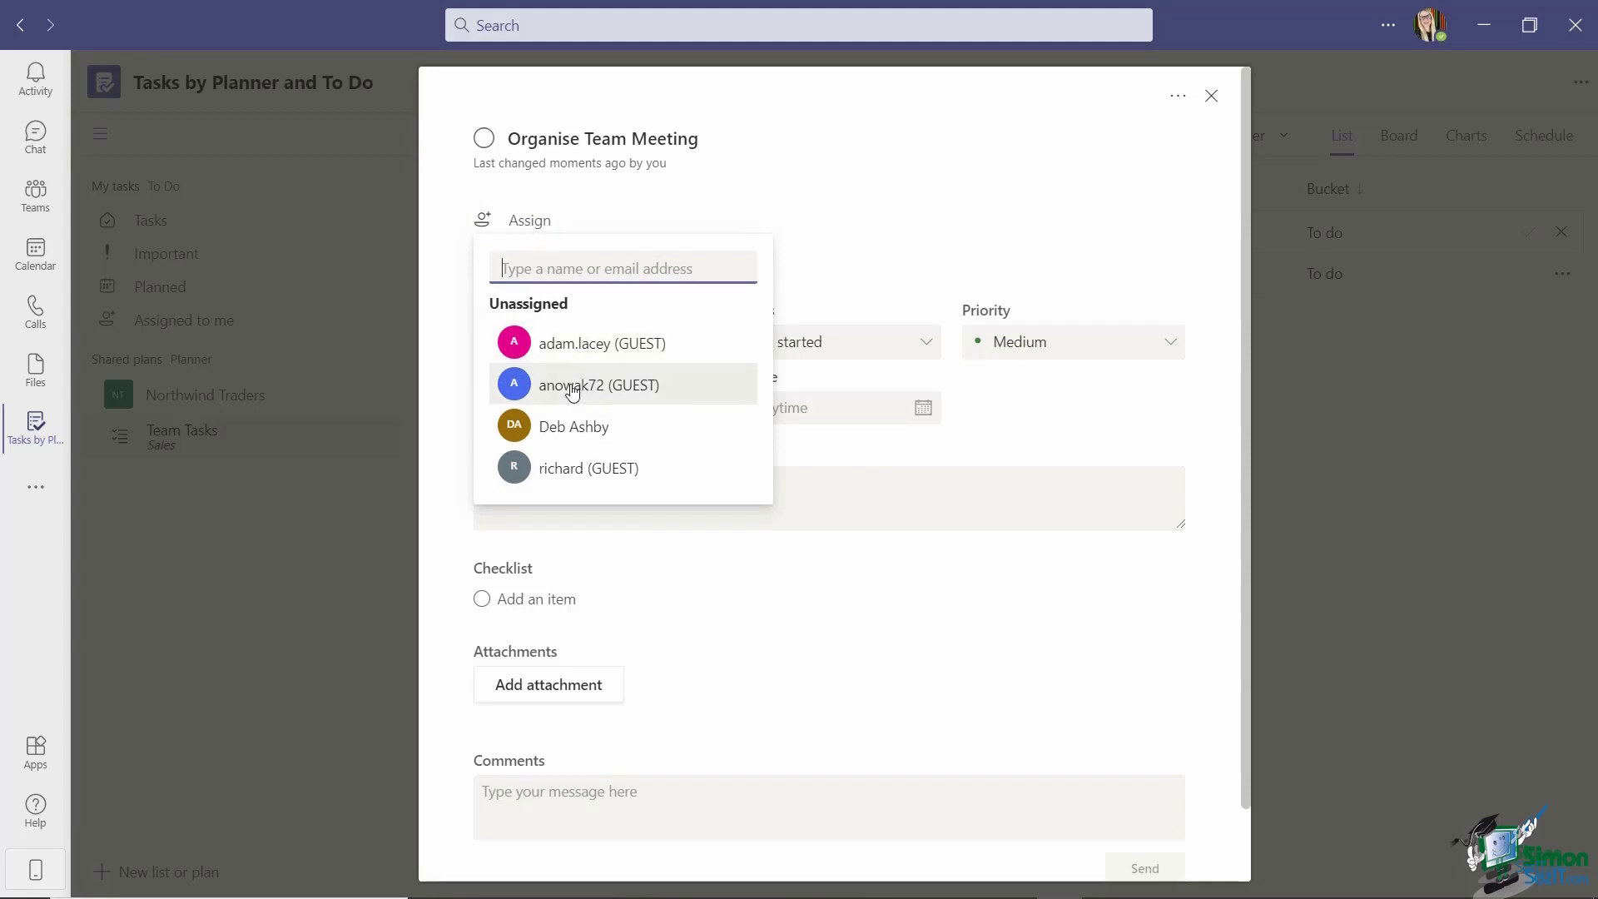
{"action": "left_click", "coordinate": [619, 391]}
{"action": "left_click", "coordinate": [893, 101]}
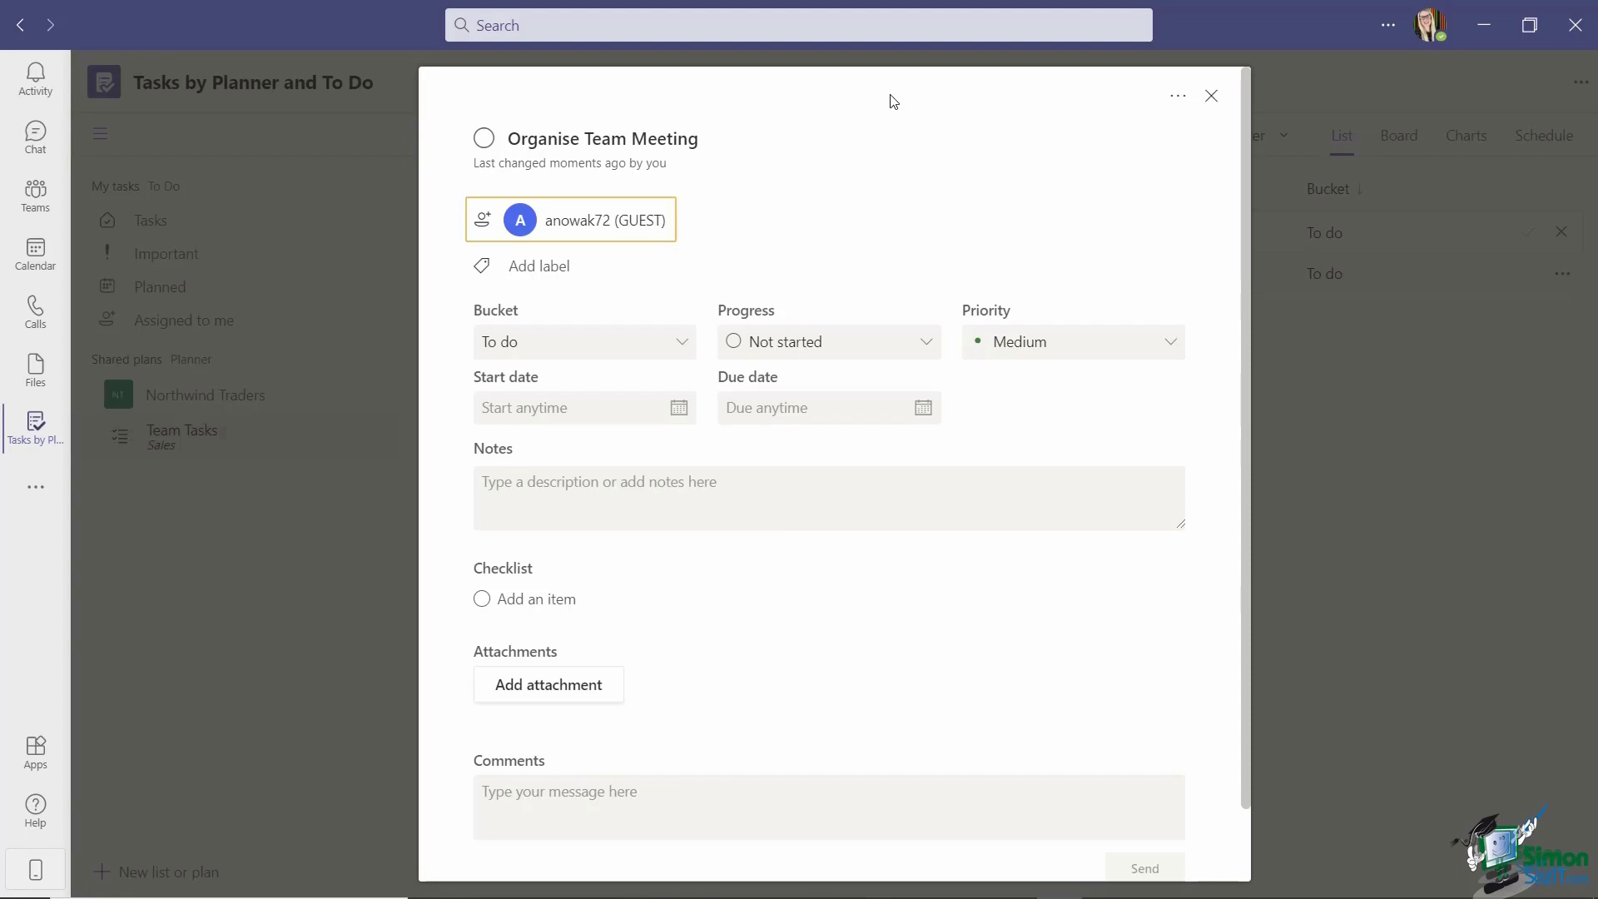
- Rename the Pink label as Meetings and apply it to the Organise Team Meeting task
{"action": "left_click", "coordinate": [537, 266]}
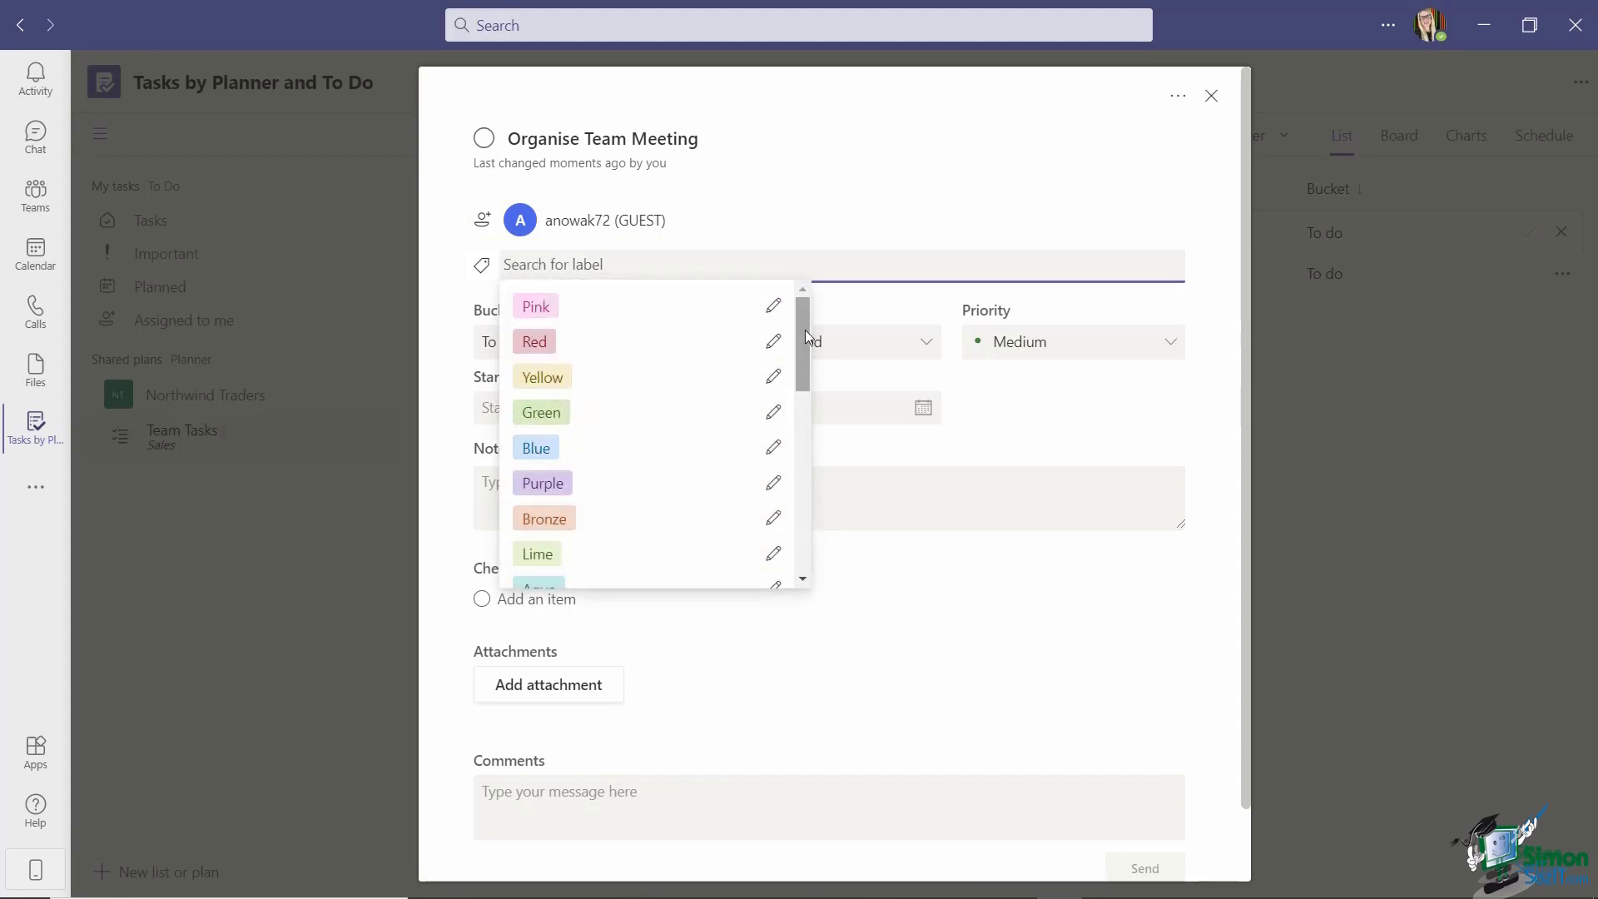
{"action": "mouse_move", "coordinate": [806, 330]}
{"action": "left_mouse_down"}
{"action": "mouse_move", "coordinate": [801, 398]}
{"action": "mouse_move", "coordinate": [801, 315]}
{"action": "left_mouse_up"}
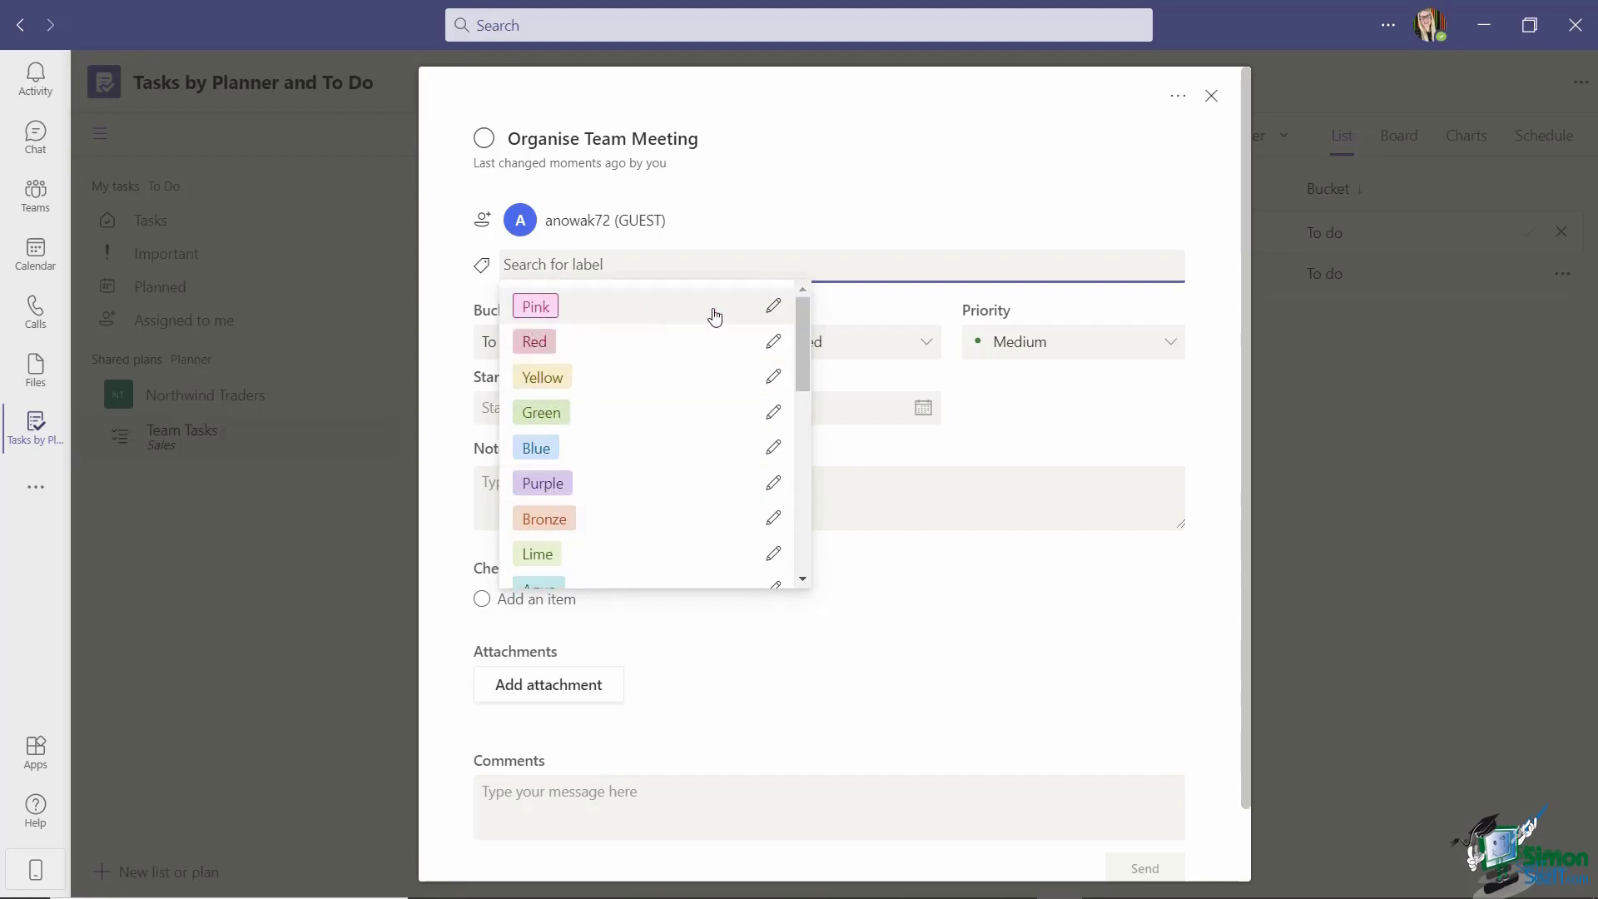
{"action": "left_click", "coordinate": [774, 308]}
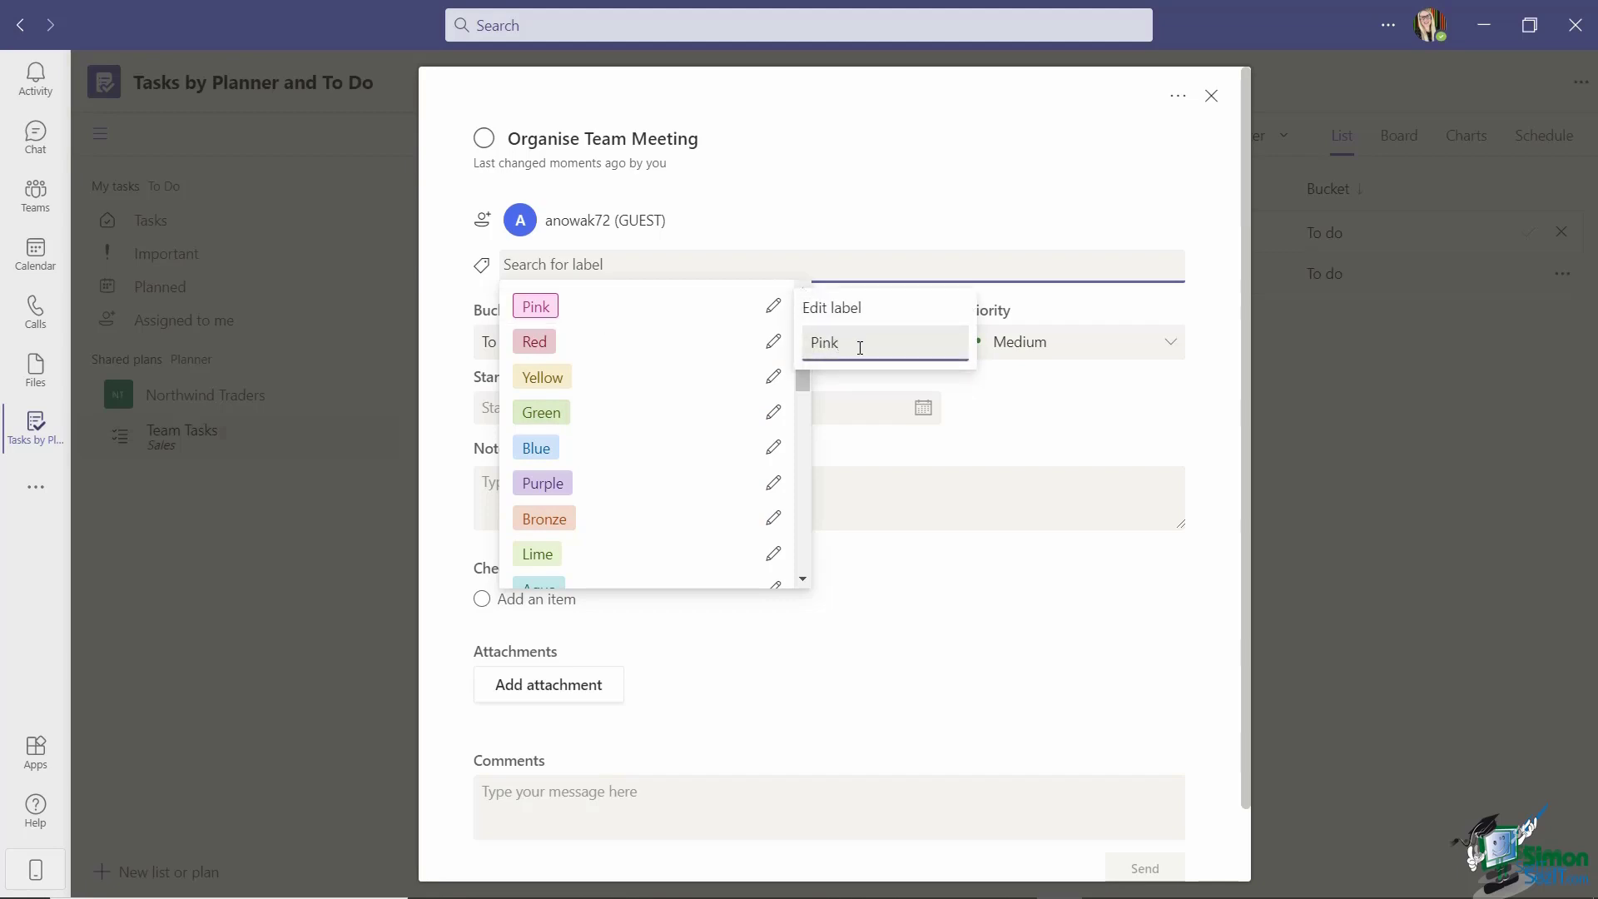
{"action": "left_click_drag", "start_coordinate": [839, 344], "coordinate": [813, 344]}
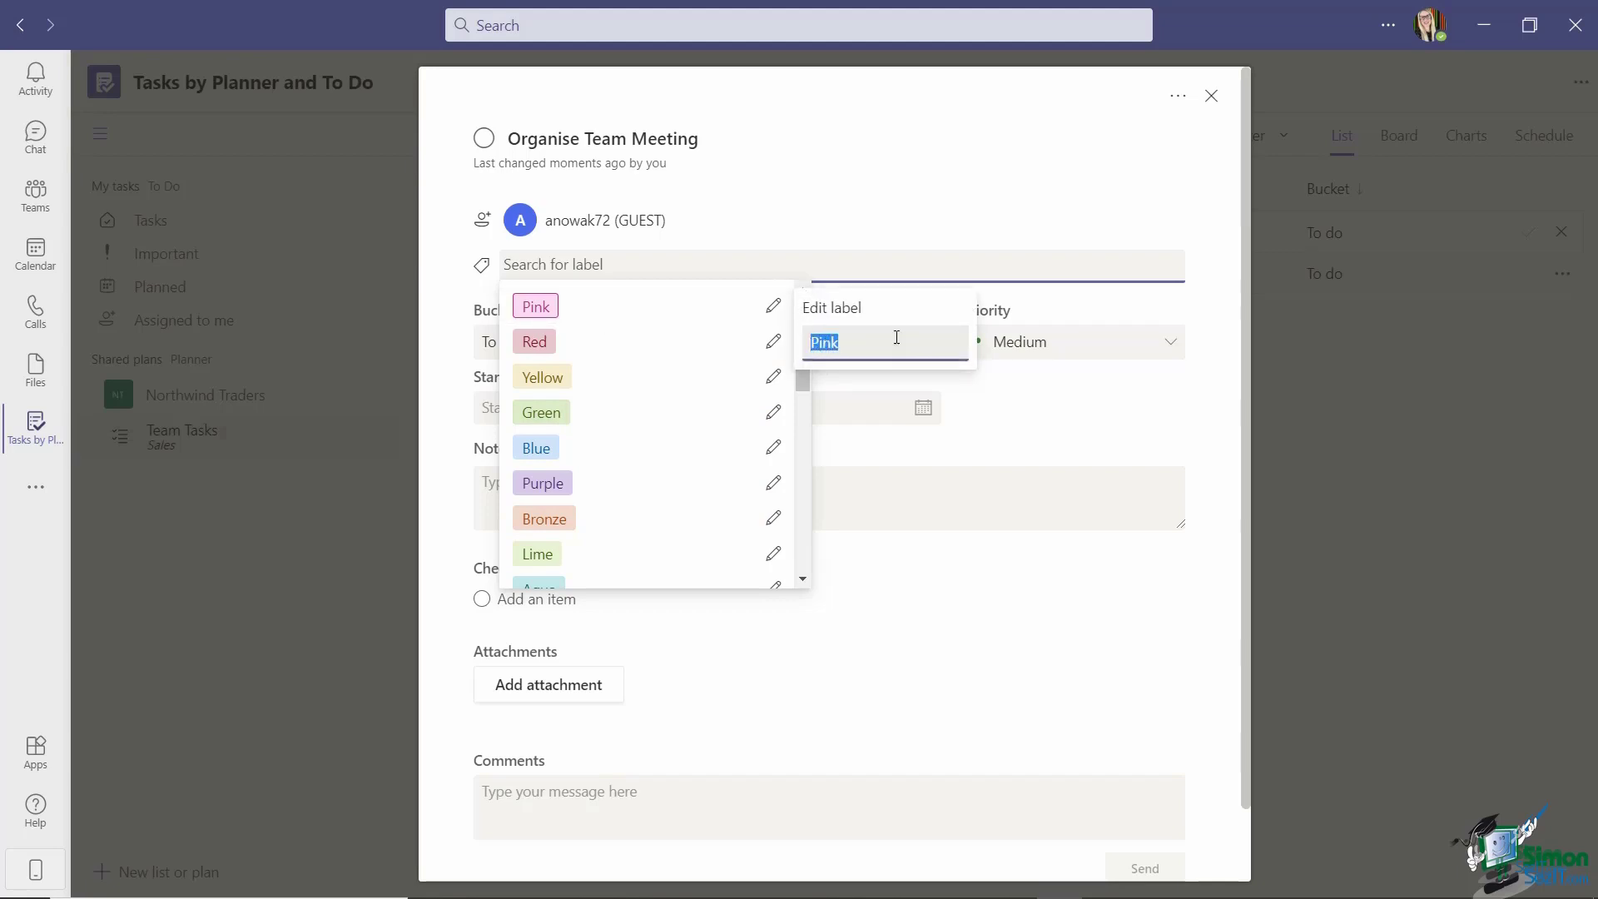
{"action": "type", "text": "Meetings"}
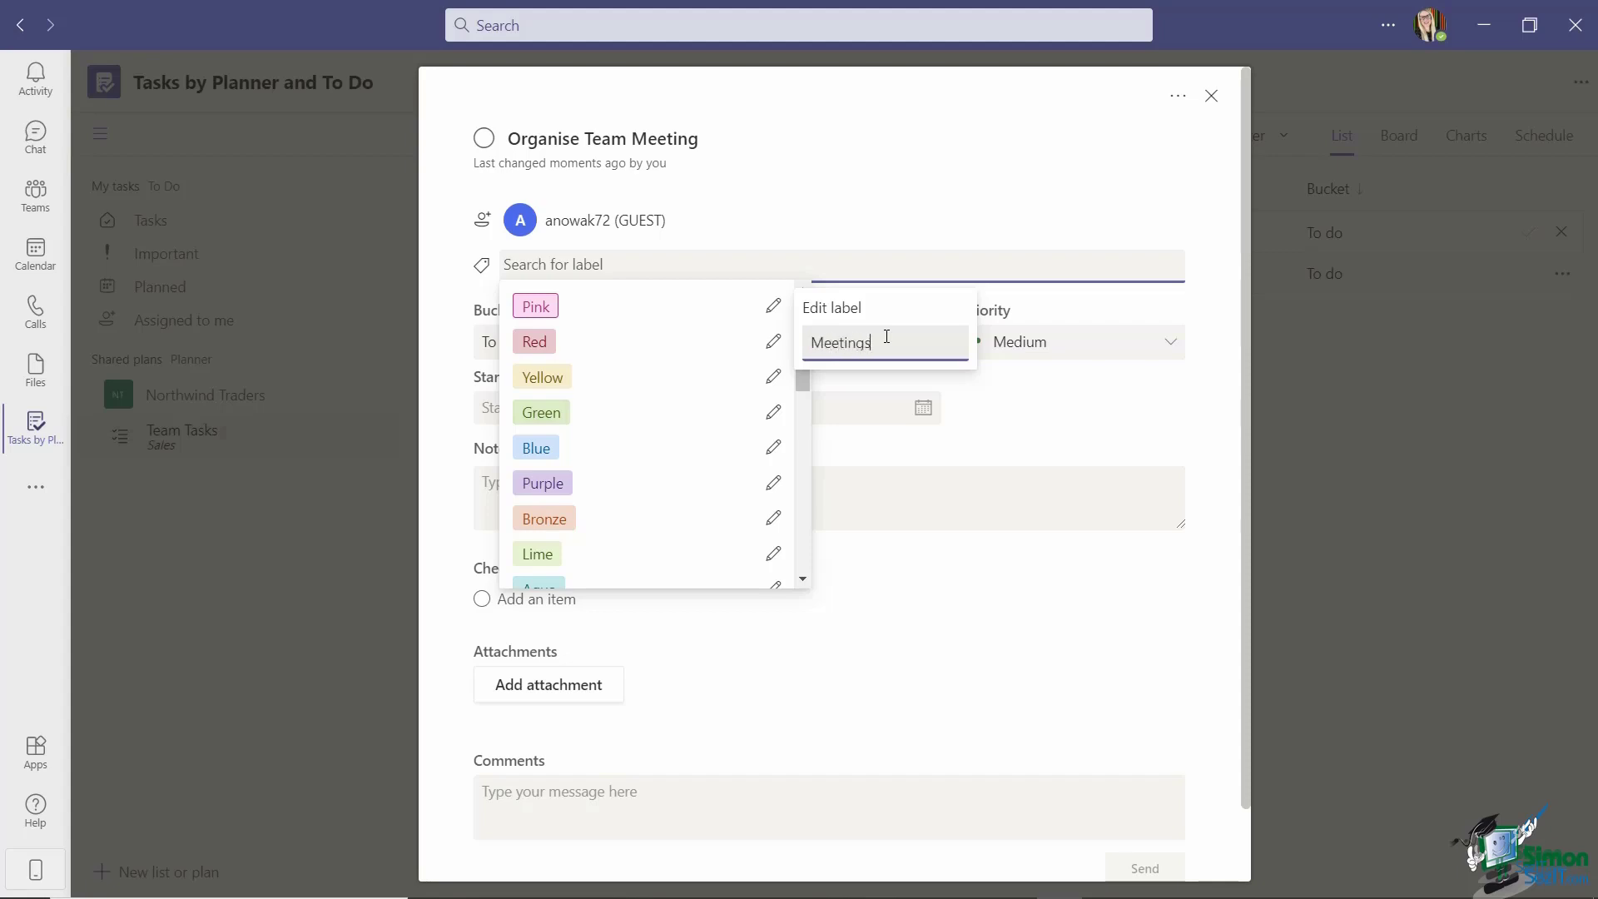
{"action": "left_click", "coordinate": [931, 225]}
{"action": "left_click", "coordinate": [533, 270]}
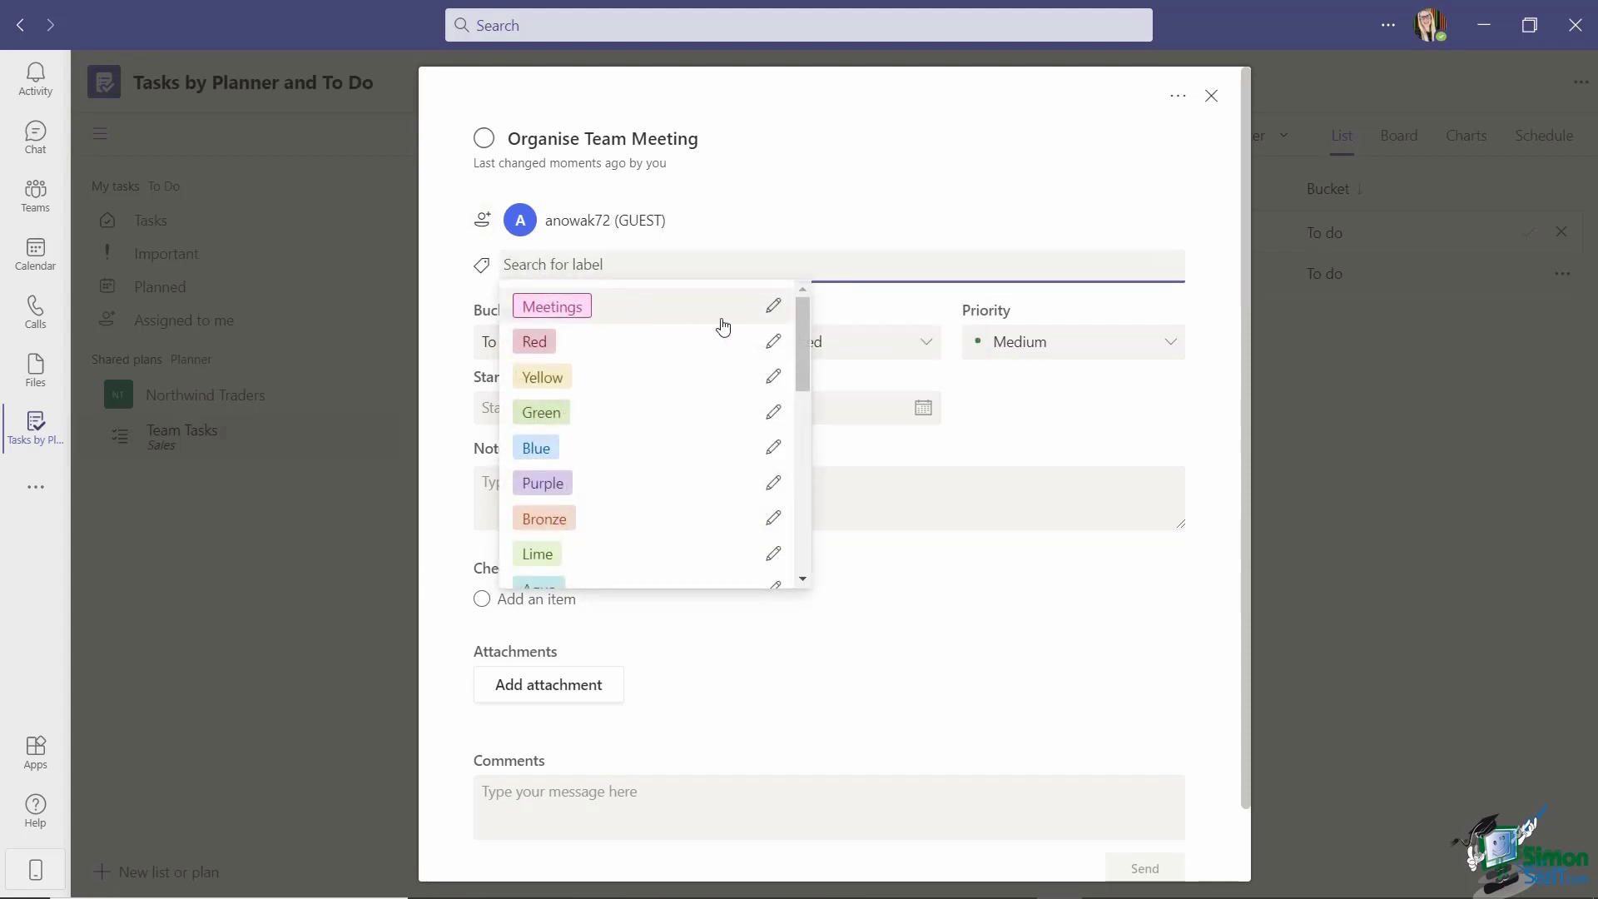
{"action": "left_click", "coordinate": [571, 308]}
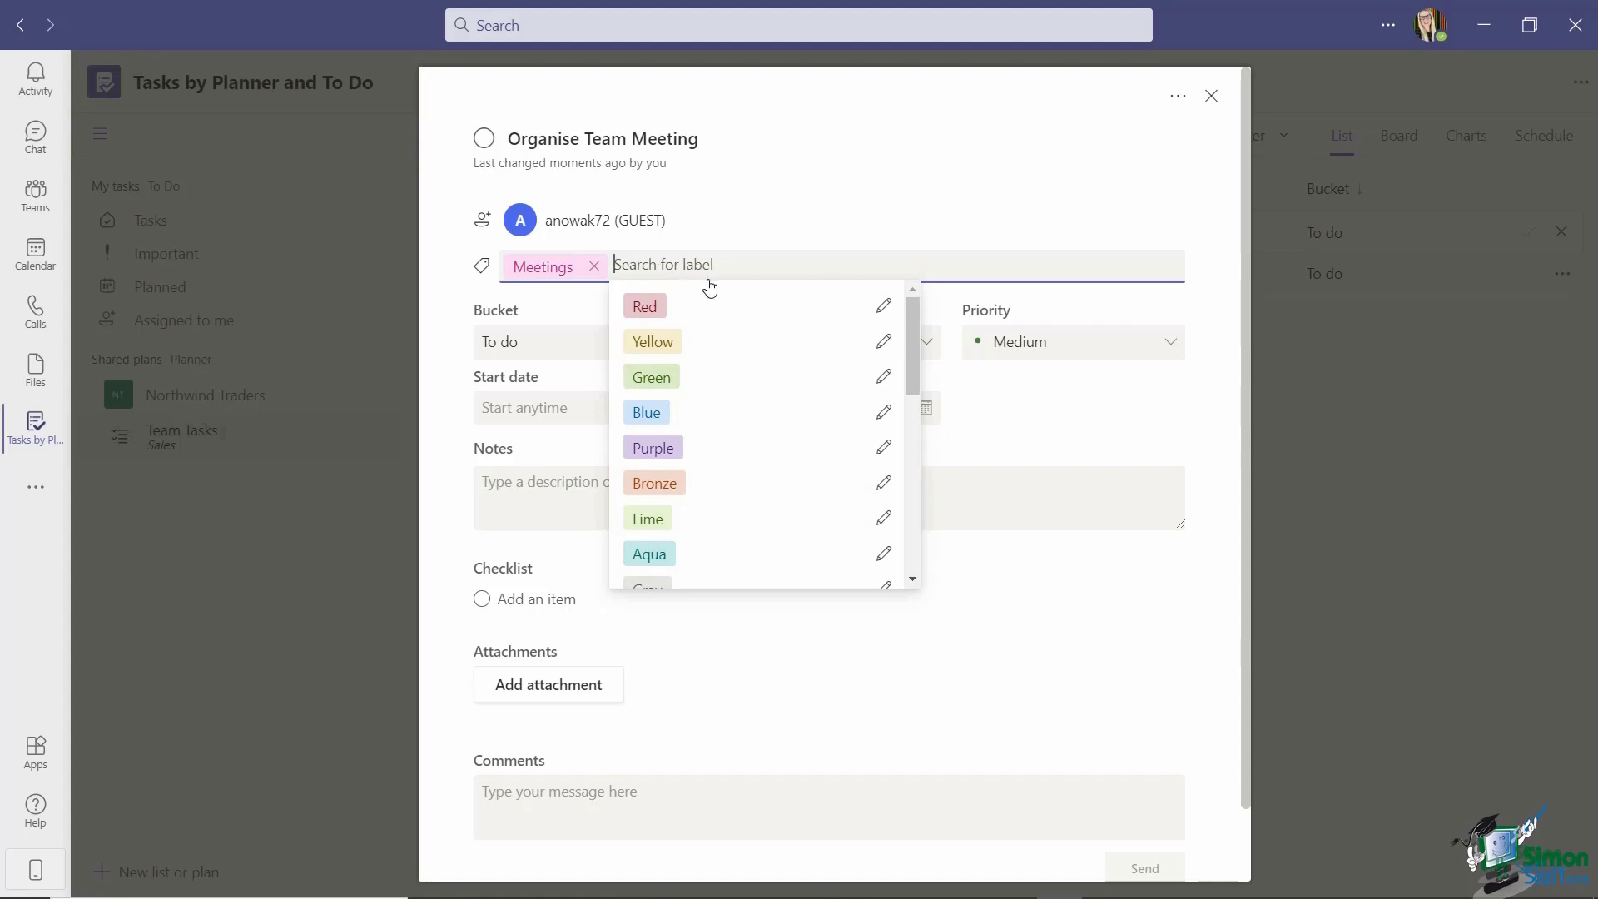
{"action": "left_click", "coordinate": [943, 199]}
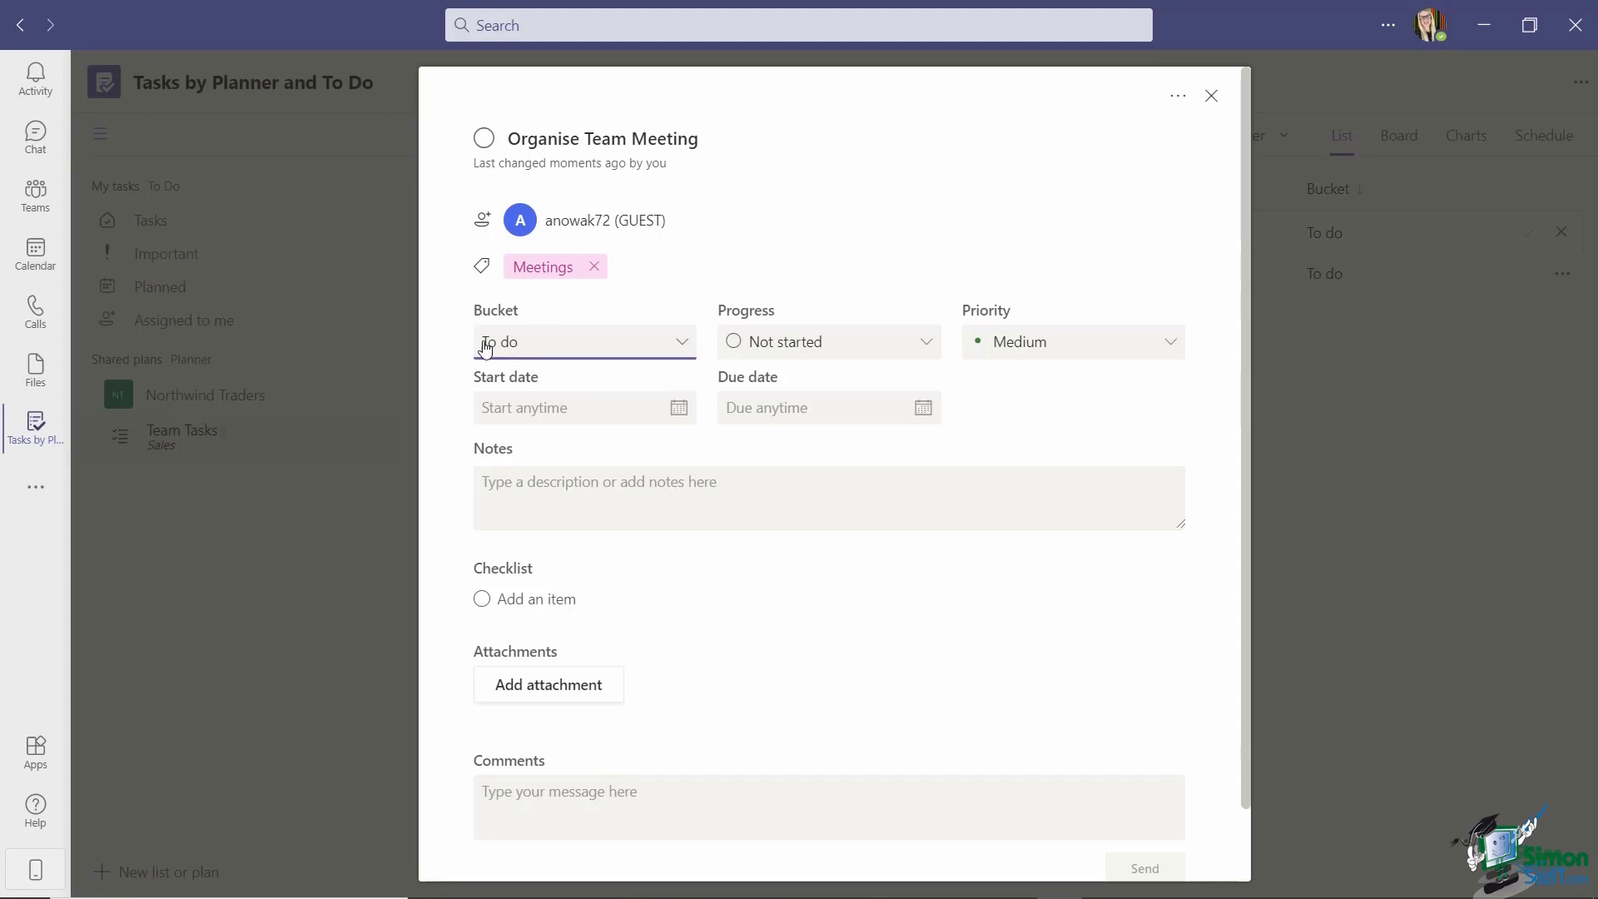
- Check the task's bucket options, and set its progress to In progress and its priority to Urgent
{"action": "left_click", "coordinate": [686, 347]}
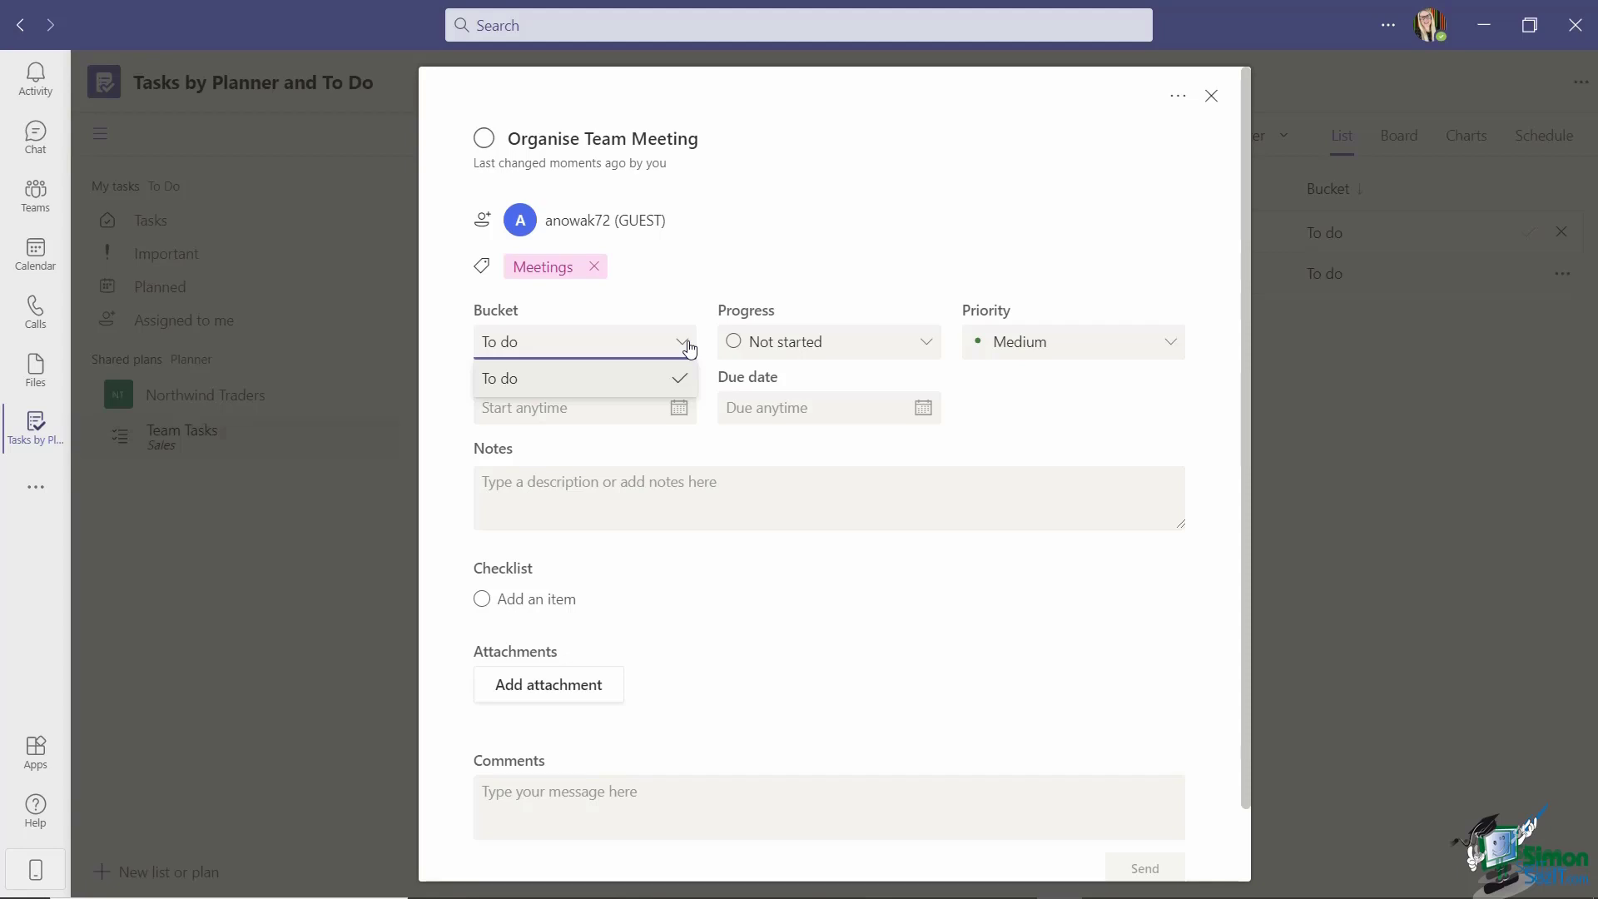
{"action": "left_click", "coordinate": [849, 263]}
{"action": "left_click", "coordinate": [885, 181]}
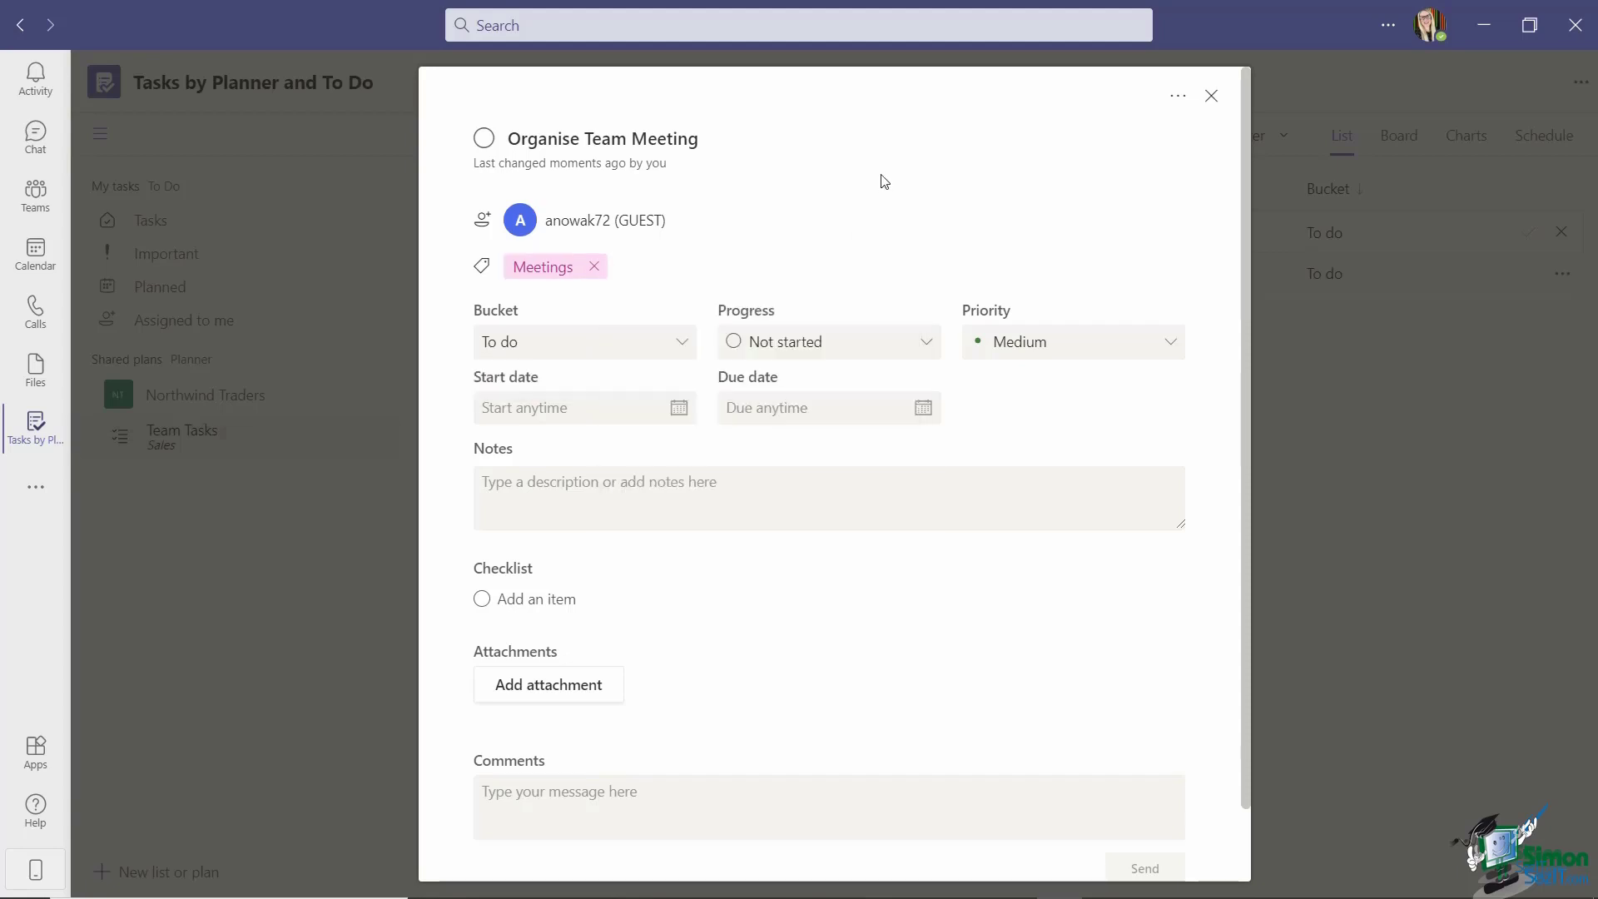
{"action": "left_click", "coordinate": [922, 349]}
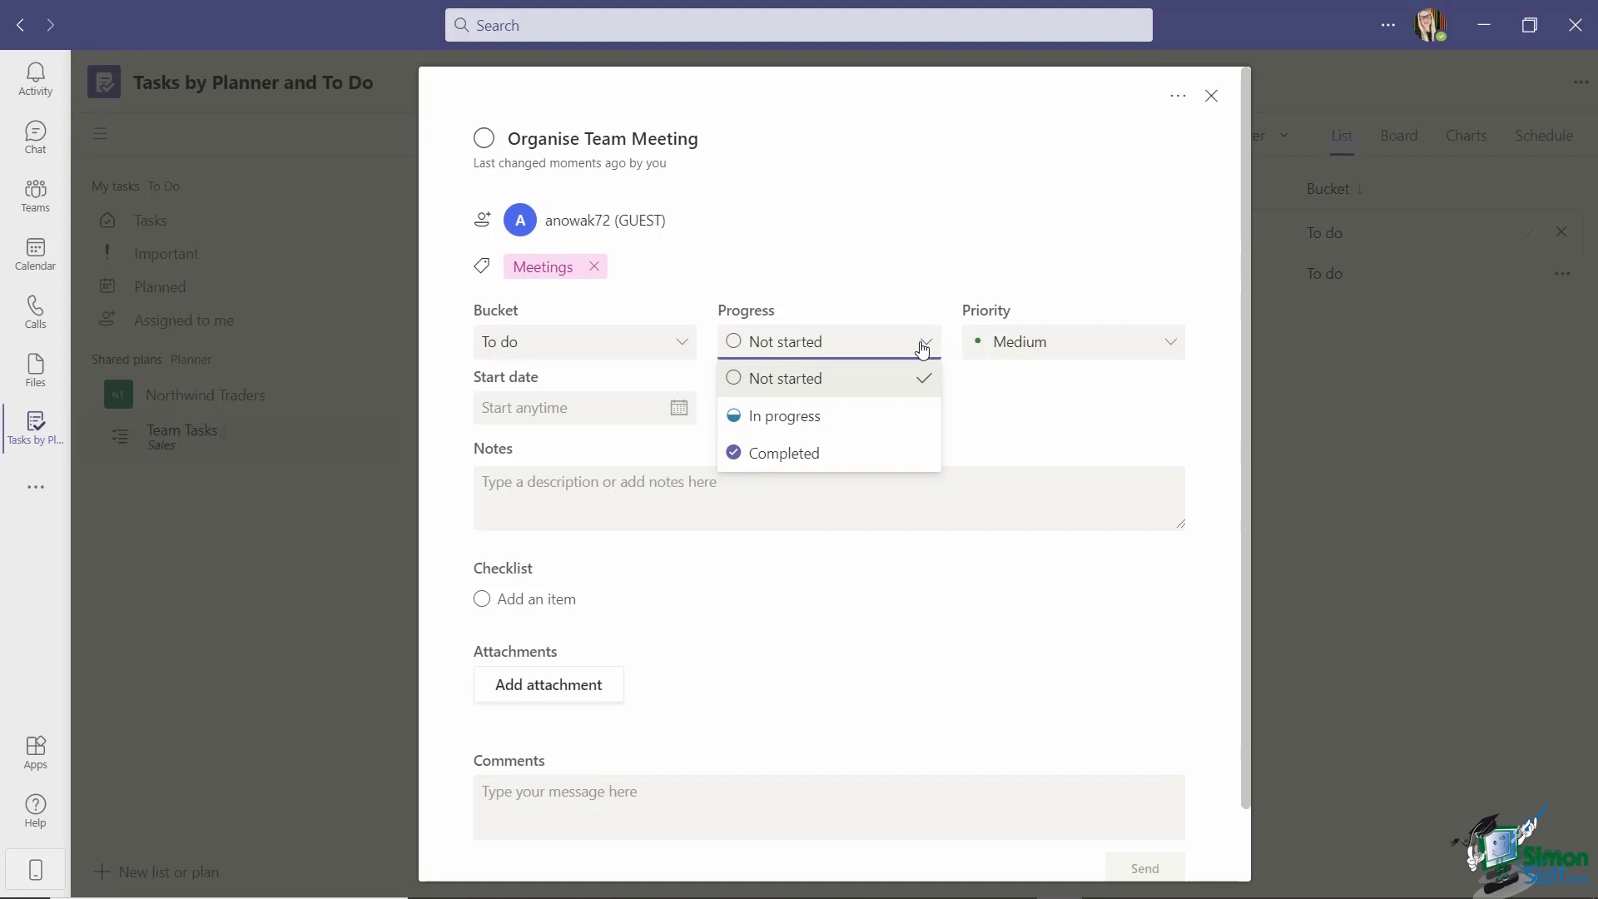
{"action": "left_click", "coordinate": [768, 424]}
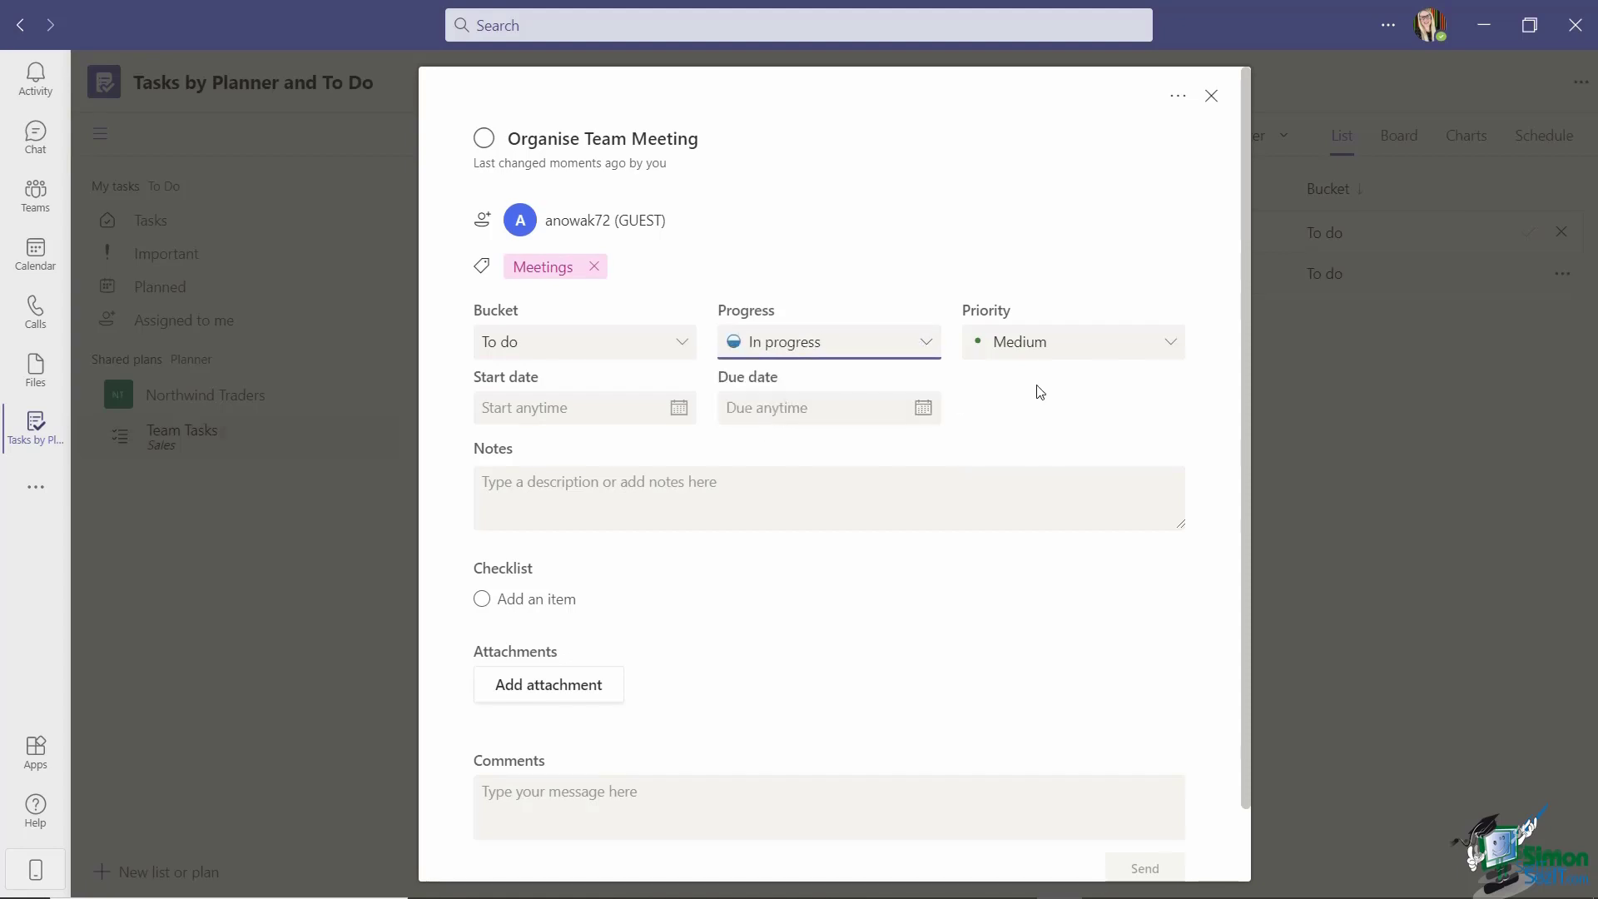
{"action": "left_click", "coordinate": [1170, 345]}
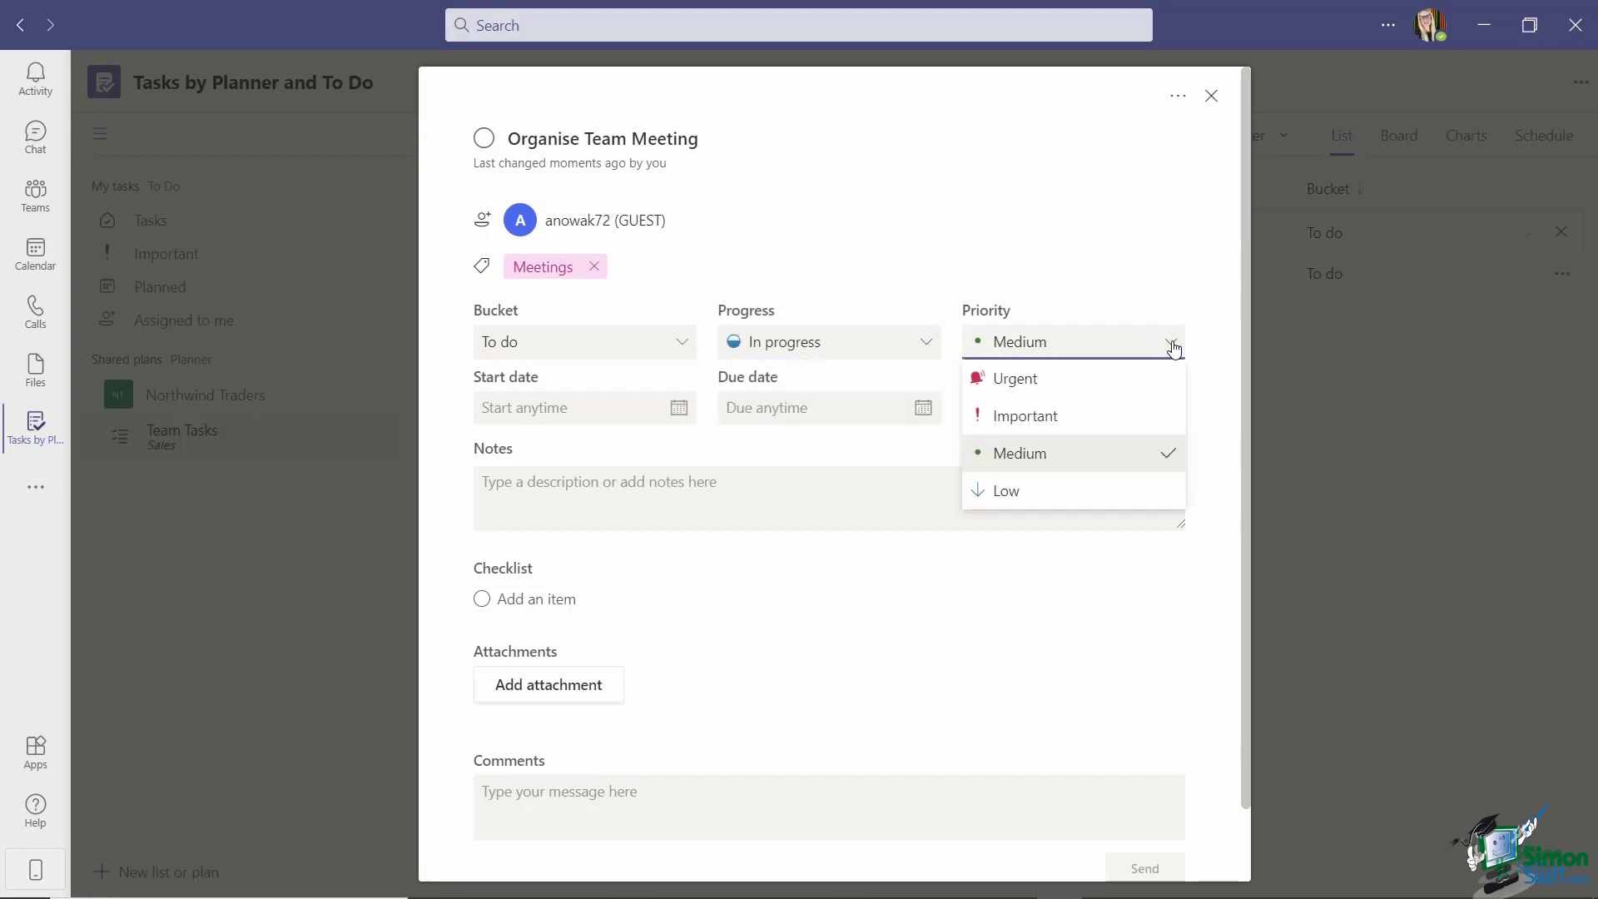
{"action": "left_click", "coordinate": [1024, 383]}
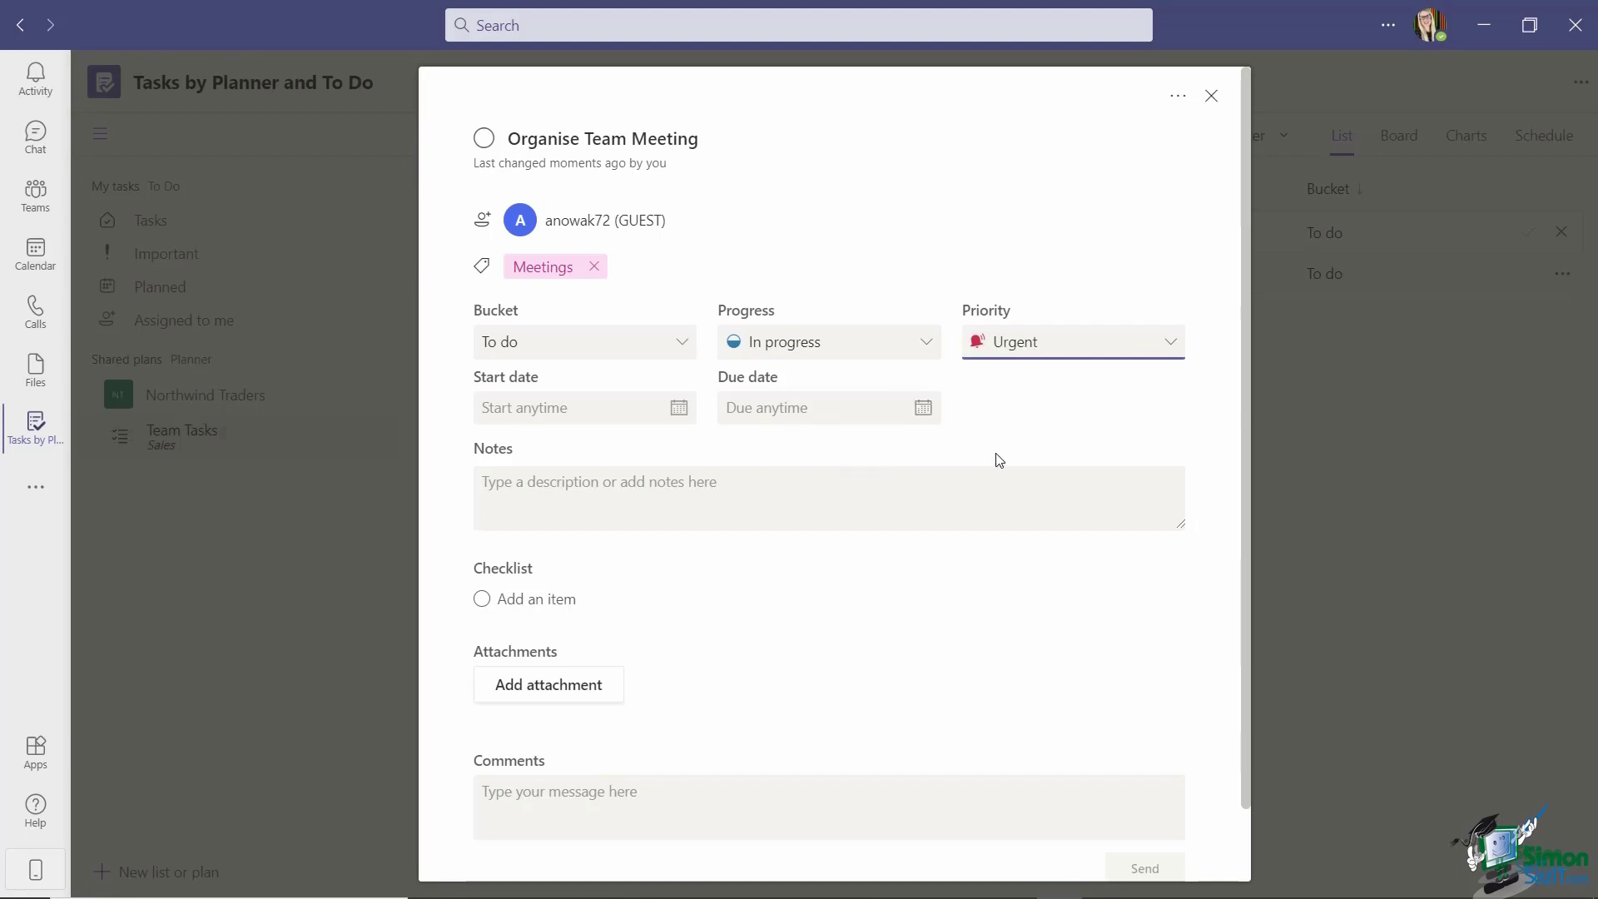
- Set the task's start date to 05/28/2021 and its due date to 05/31/2021
{"action": "left_click", "coordinate": [679, 407]}
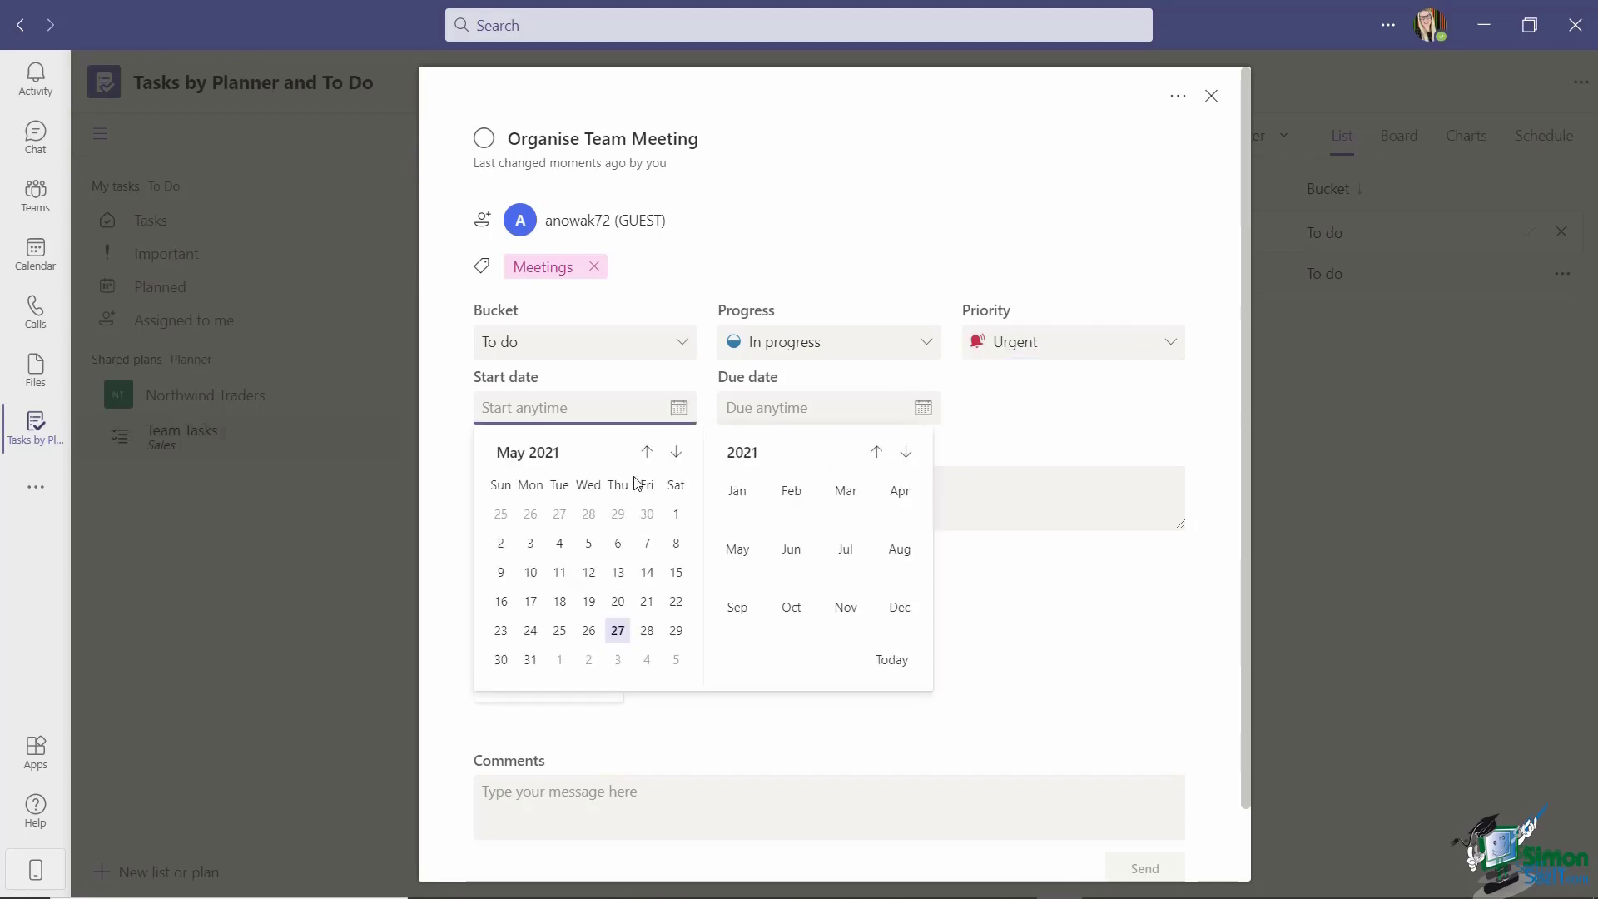
{"action": "left_click", "coordinate": [648, 630]}
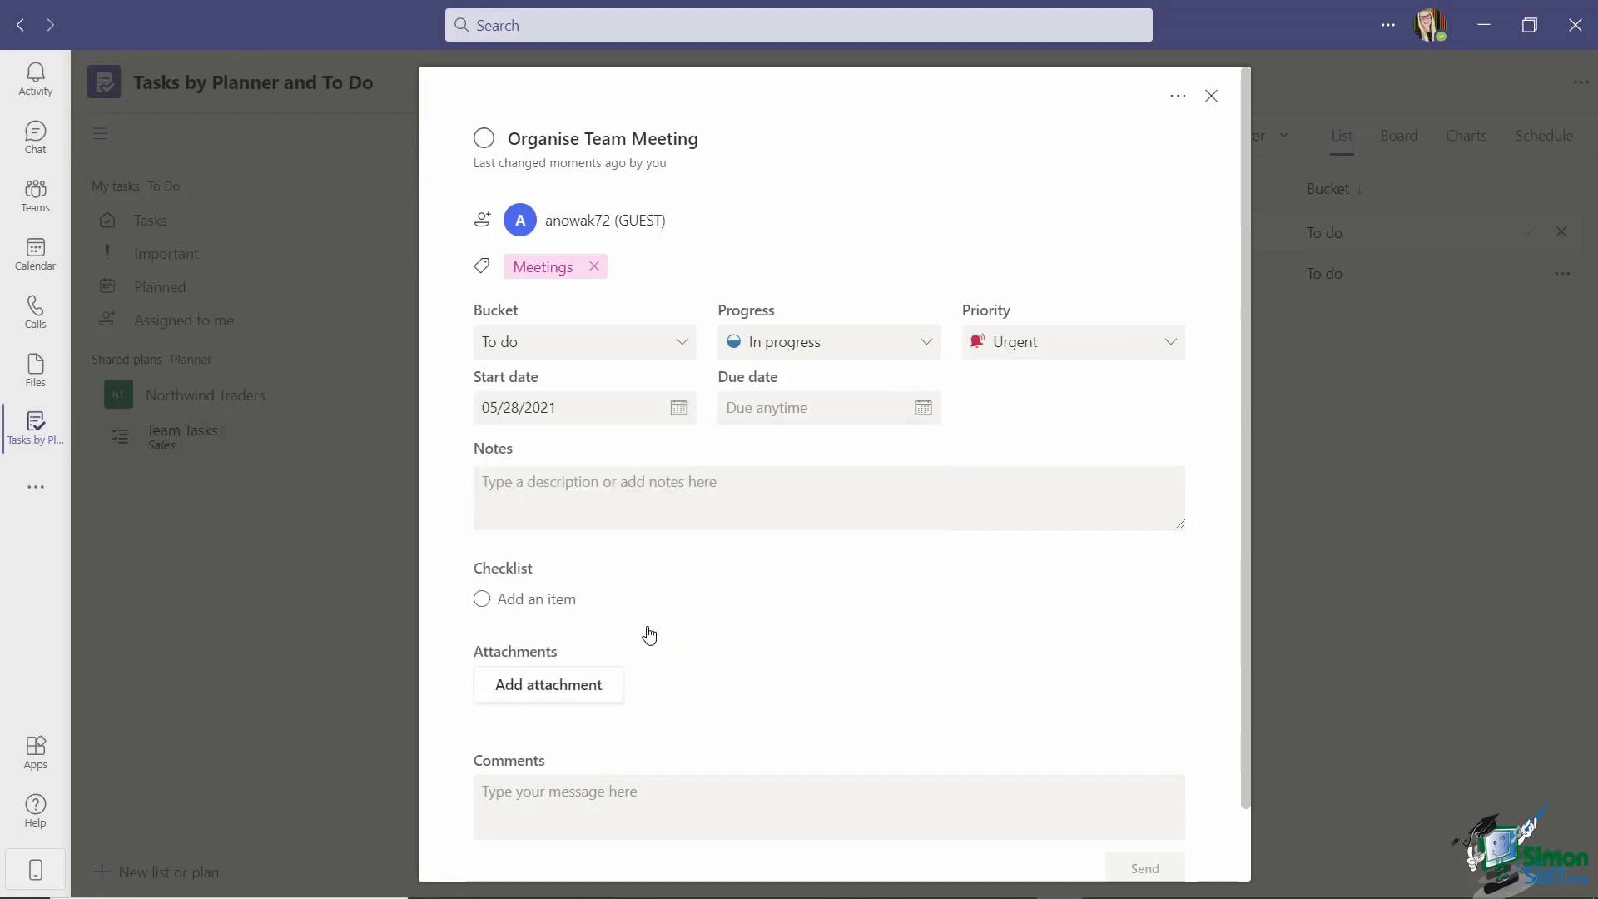
{"action": "left_click", "coordinate": [773, 407]}
{"action": "left_click", "coordinate": [775, 659]}
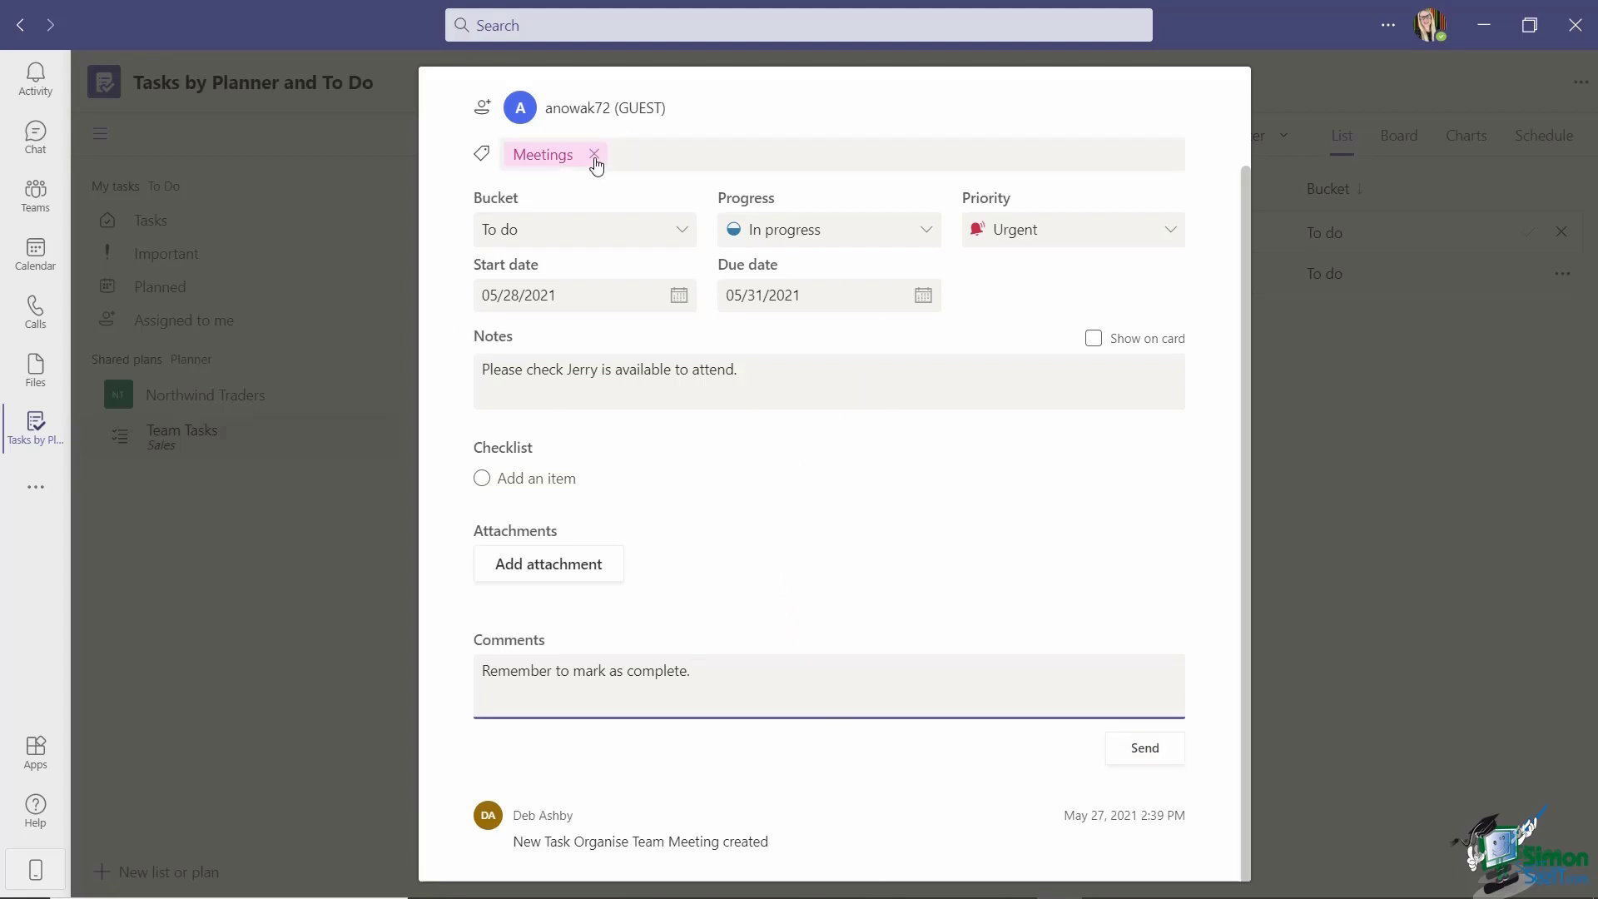
- Post the comment "Remember to mark as complete." on the Organise Team Meeting task and close the task details
{"action": "left_click", "coordinate": [786, 537]}
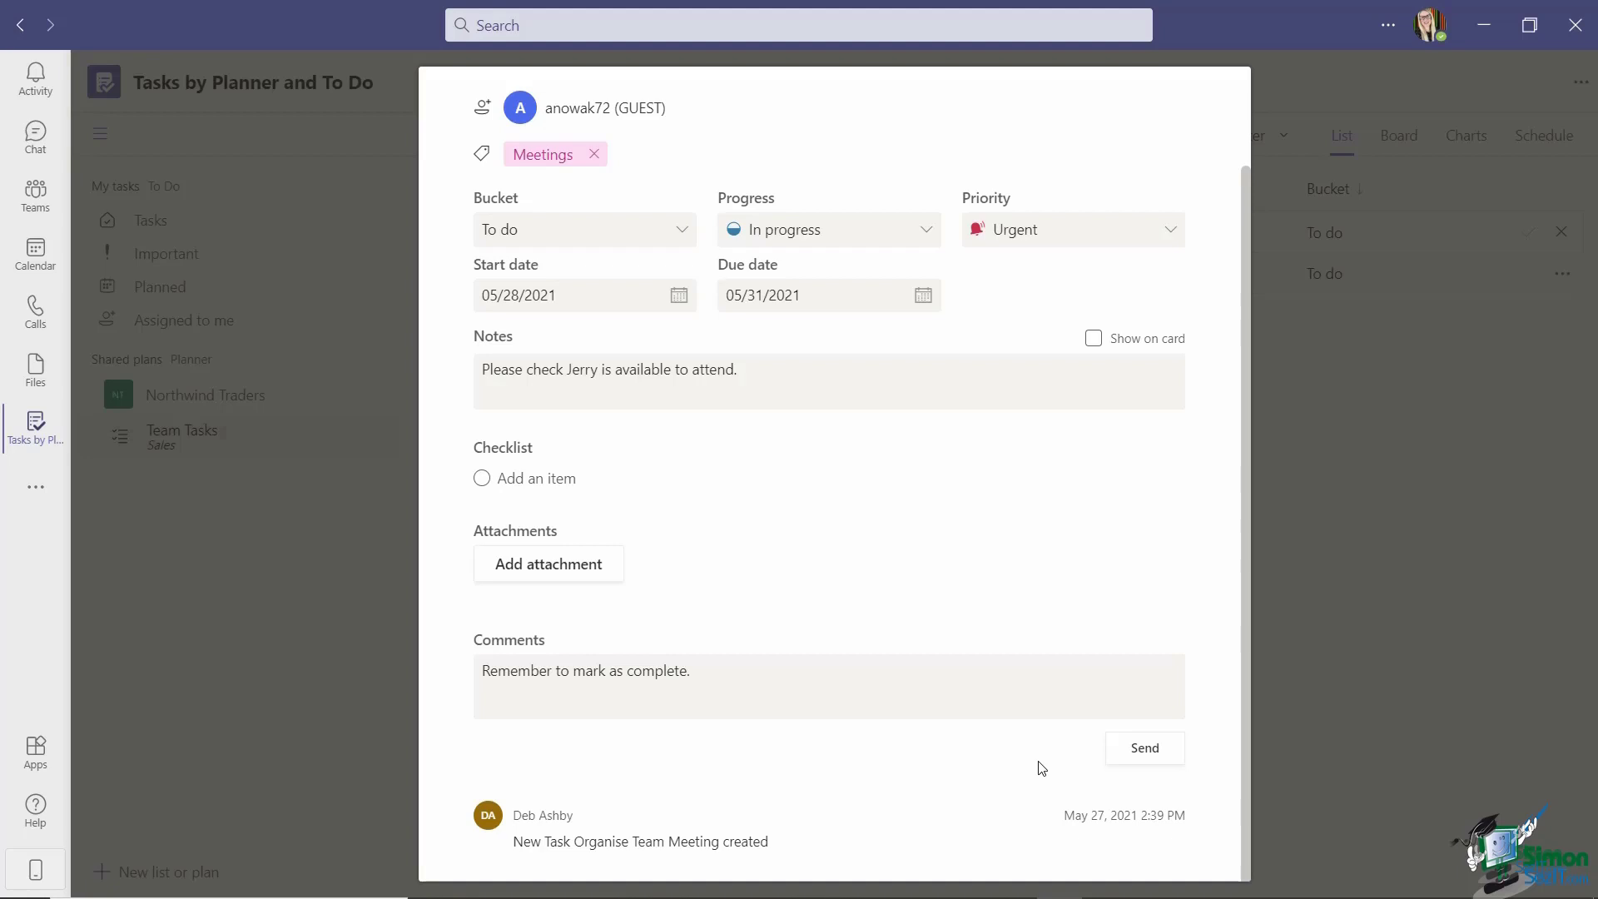
{"action": "left_click", "coordinate": [1145, 749]}
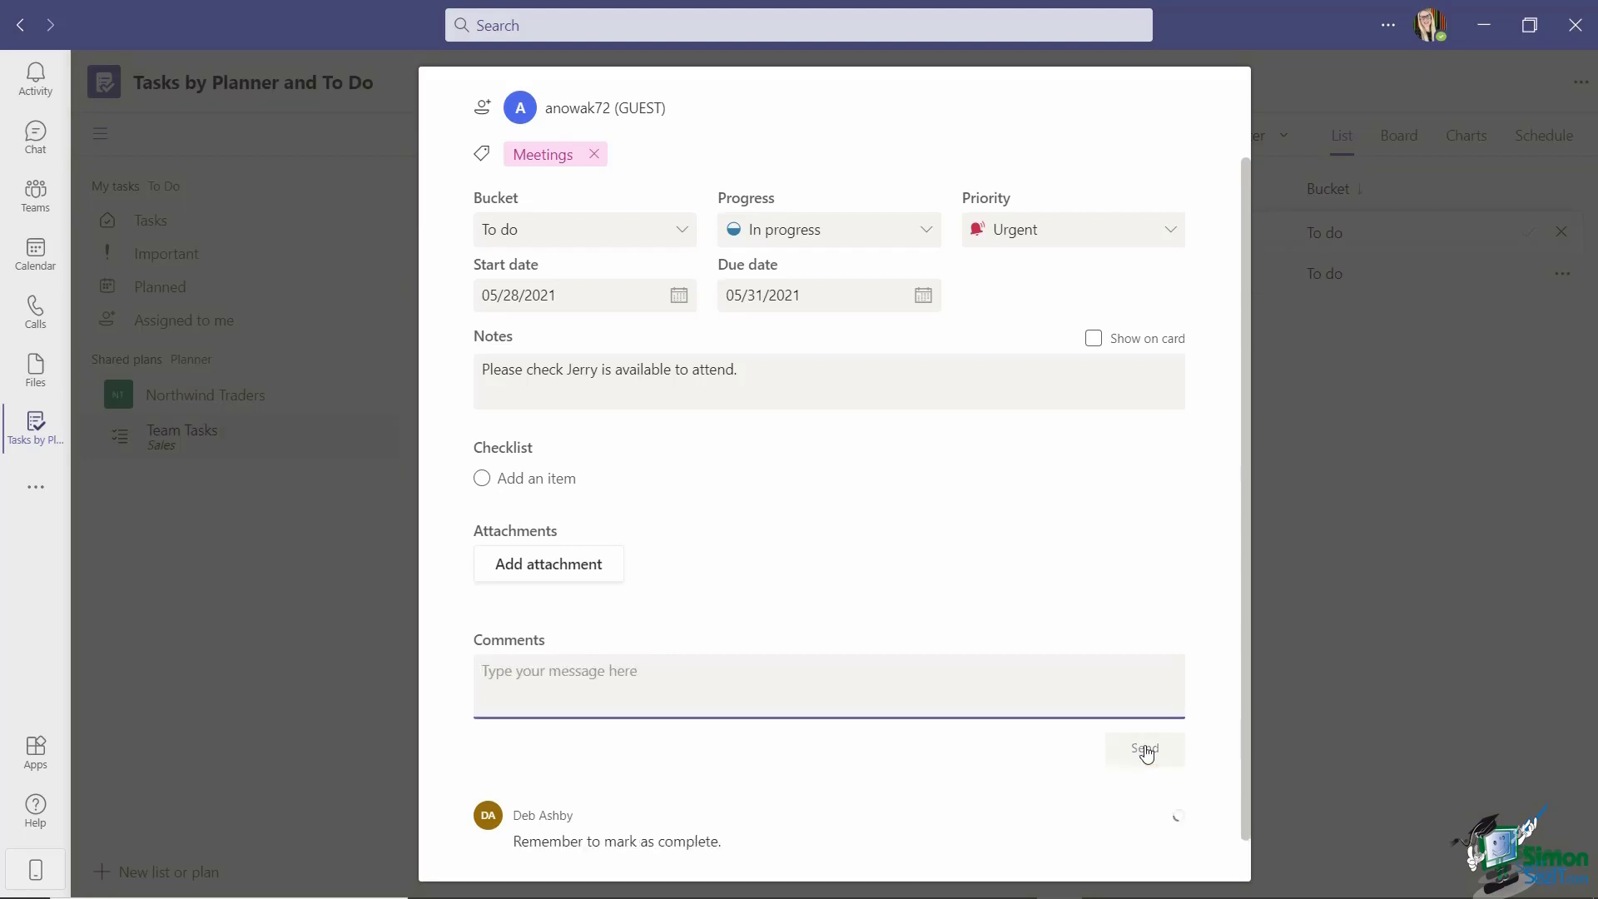
{"action": "key", "text": "Escape"}
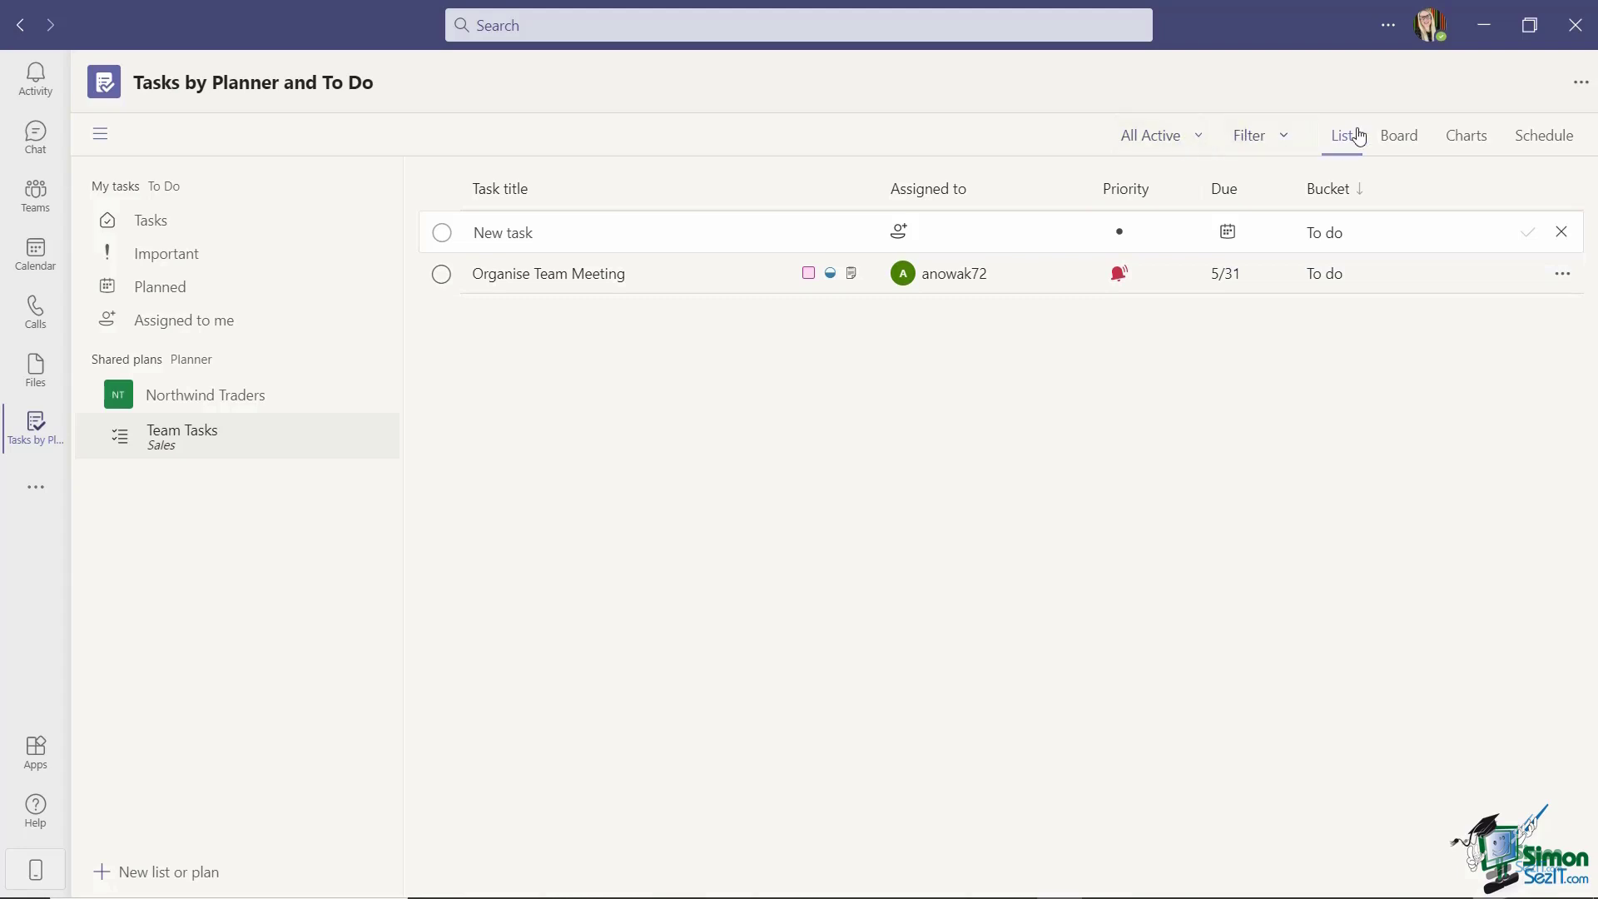
- Check the active/completed view choices and the available filter options for the Team Tasks list
{"action": "left_click", "coordinate": [1199, 139]}
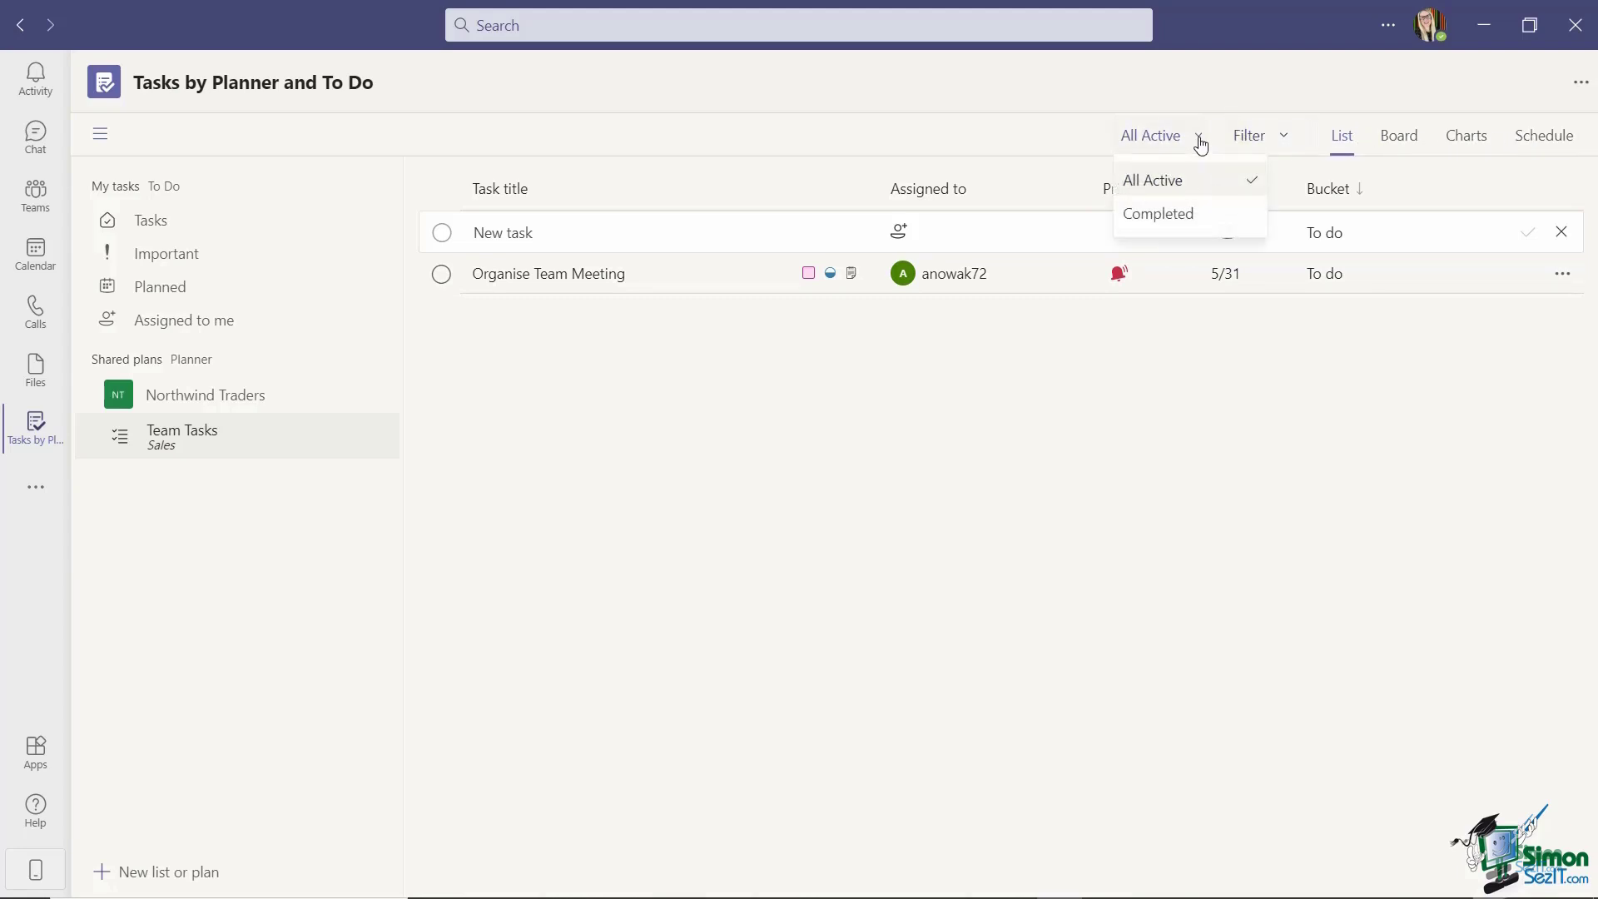
{"action": "left_click", "coordinate": [1287, 142]}
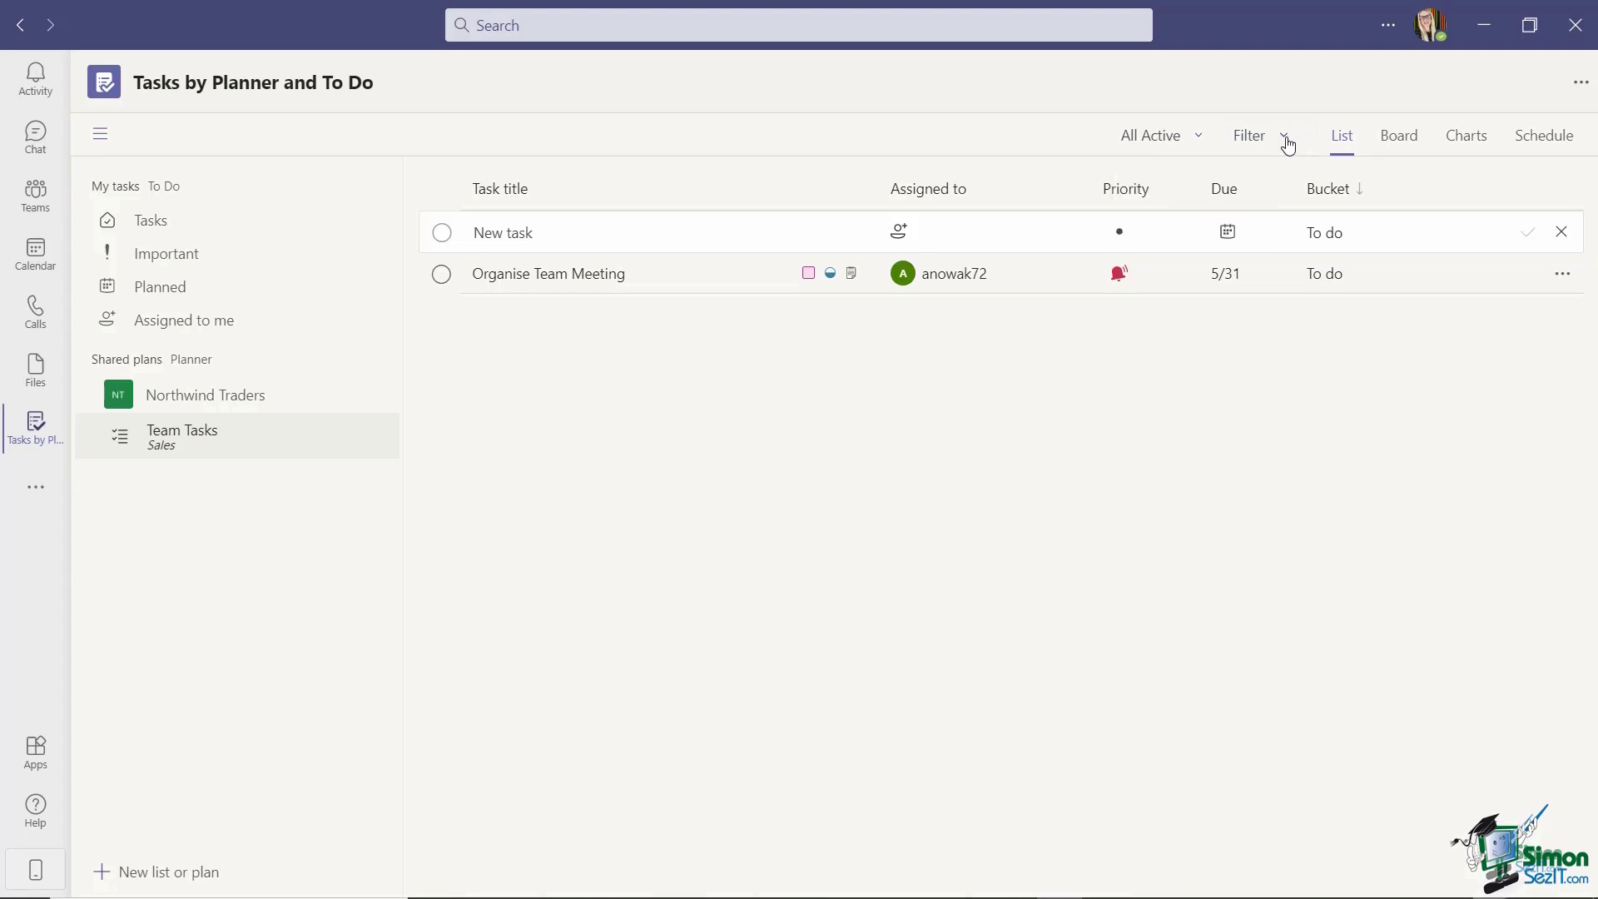
{"action": "left_click", "coordinate": [1287, 142]}
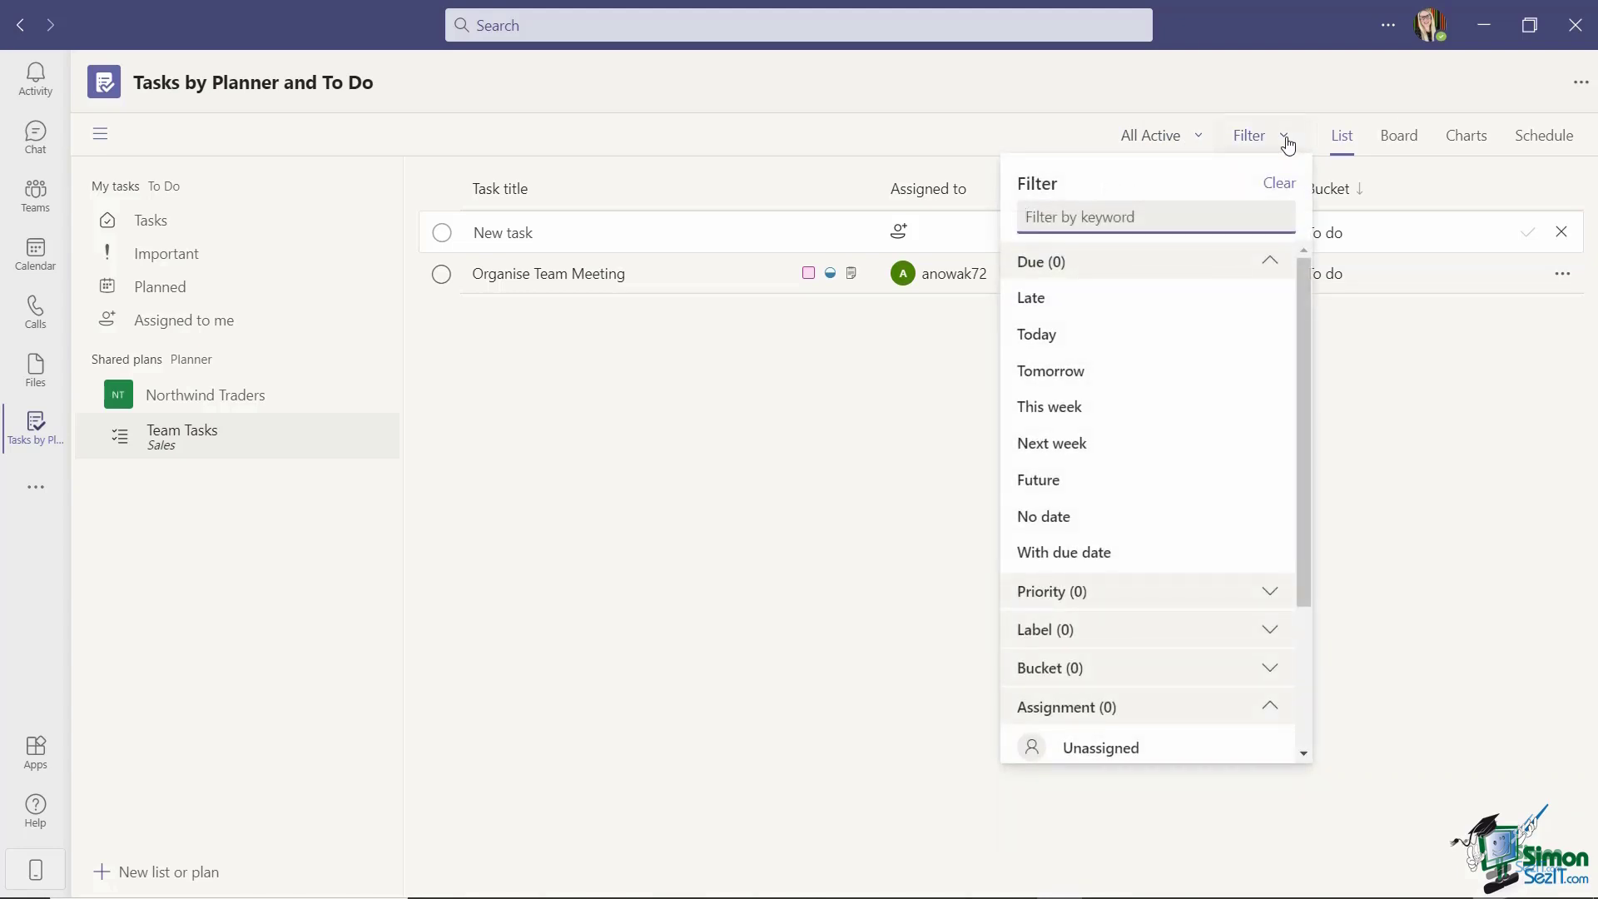
{"action": "left_click", "coordinate": [1302, 86]}
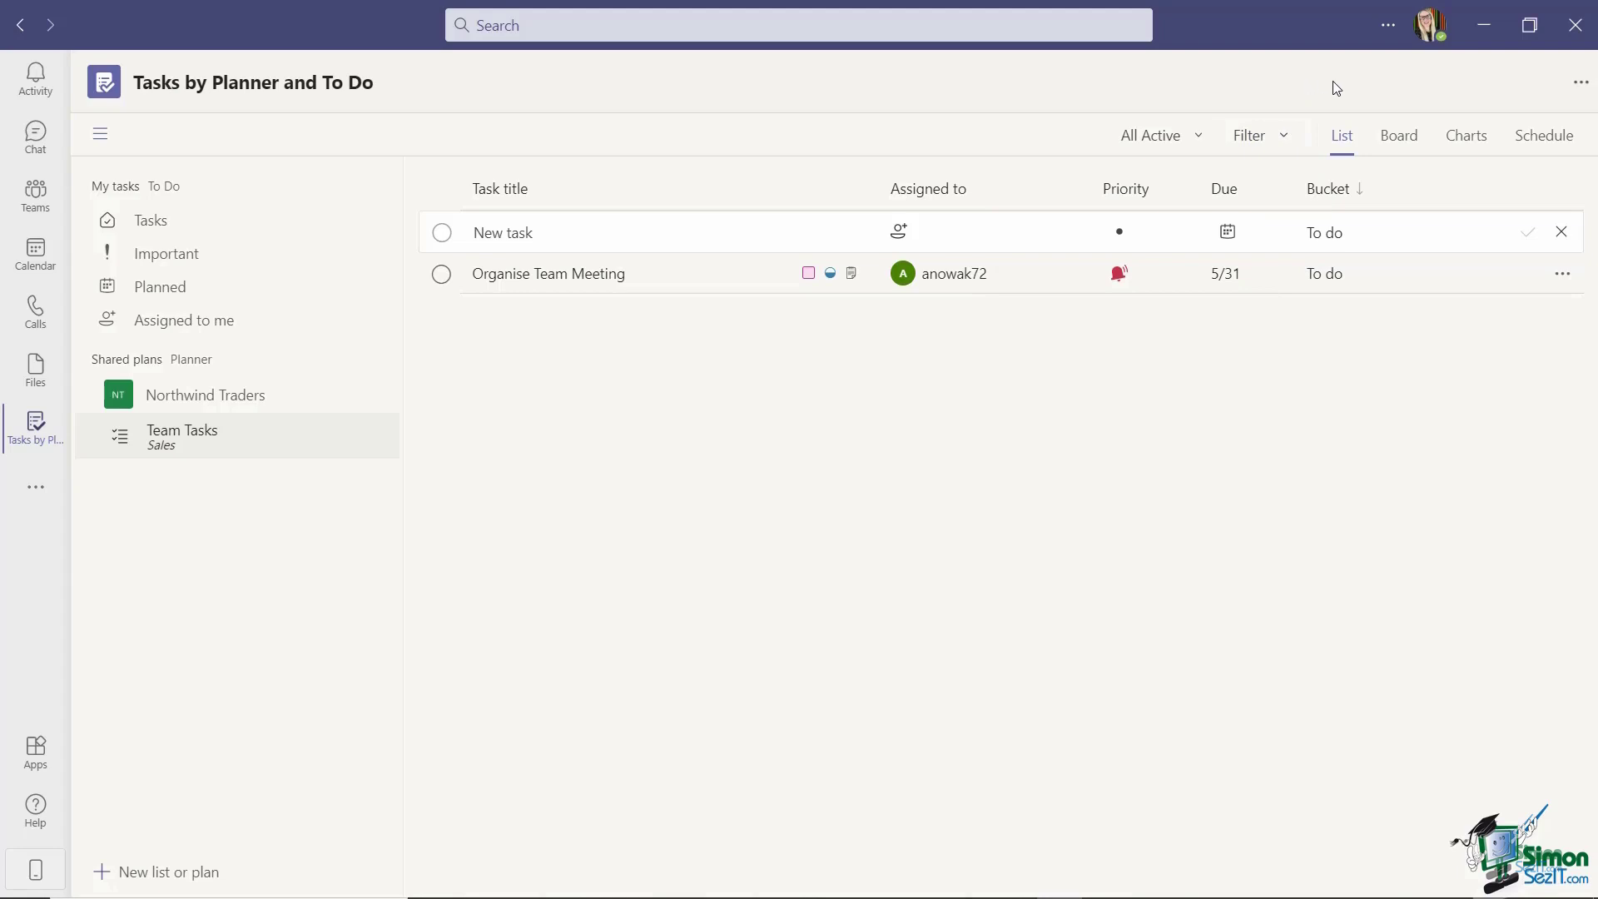
- In the board view, add the buckets Assinged to Others and Completed, and move the Organise Team Meeting task into Assinged to Others
{"action": "left_click", "coordinate": [1401, 148]}
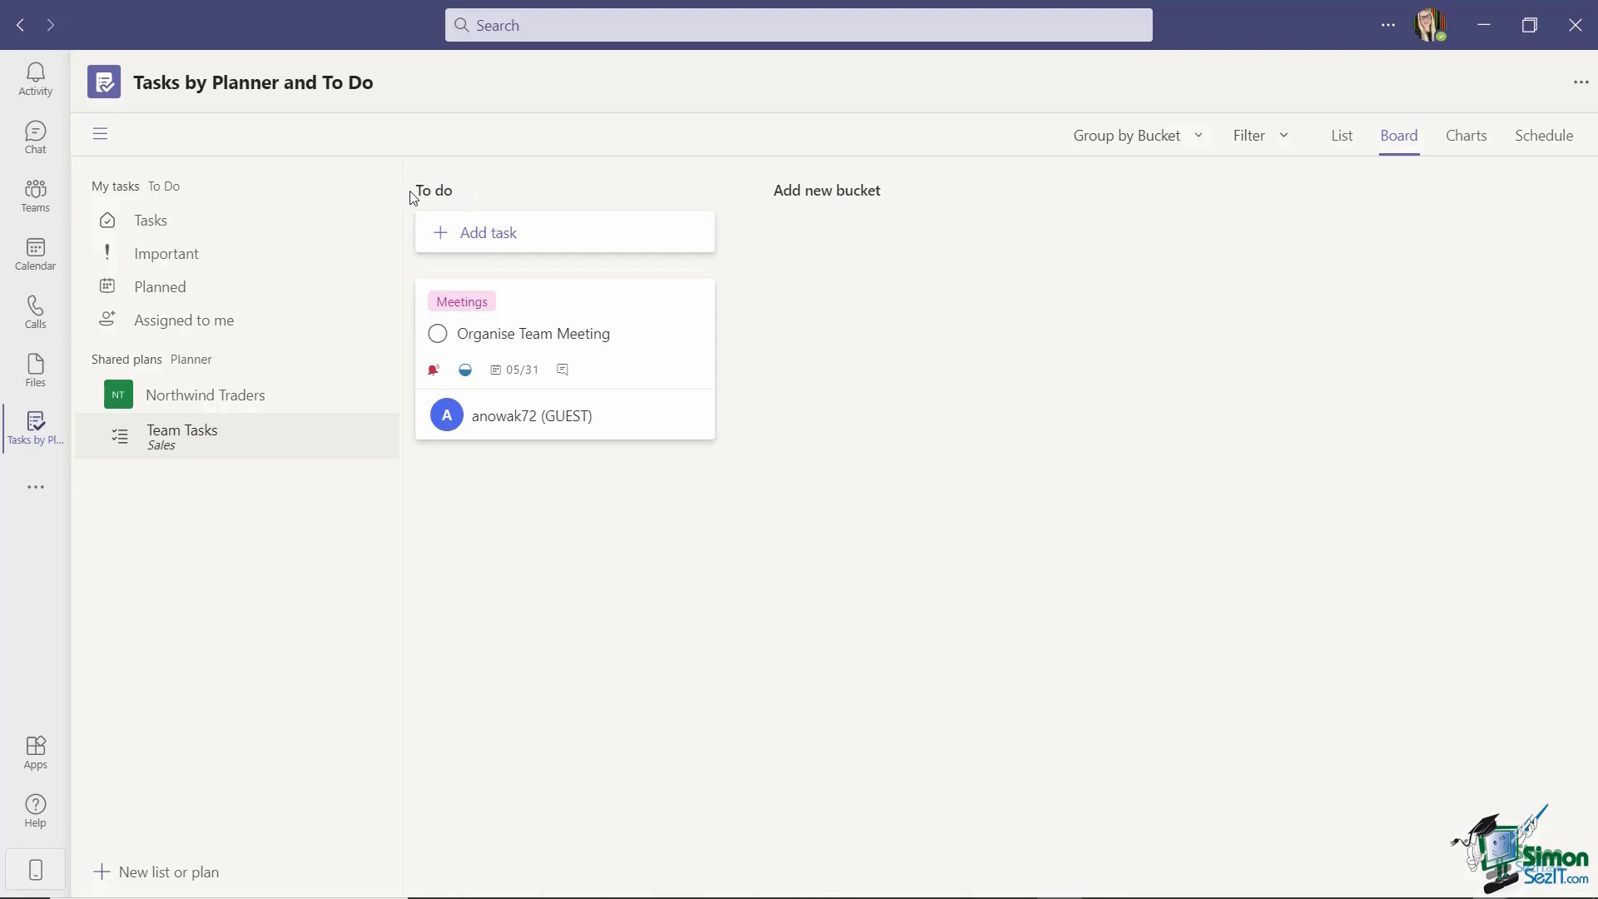
{"action": "left_click", "coordinate": [825, 198]}
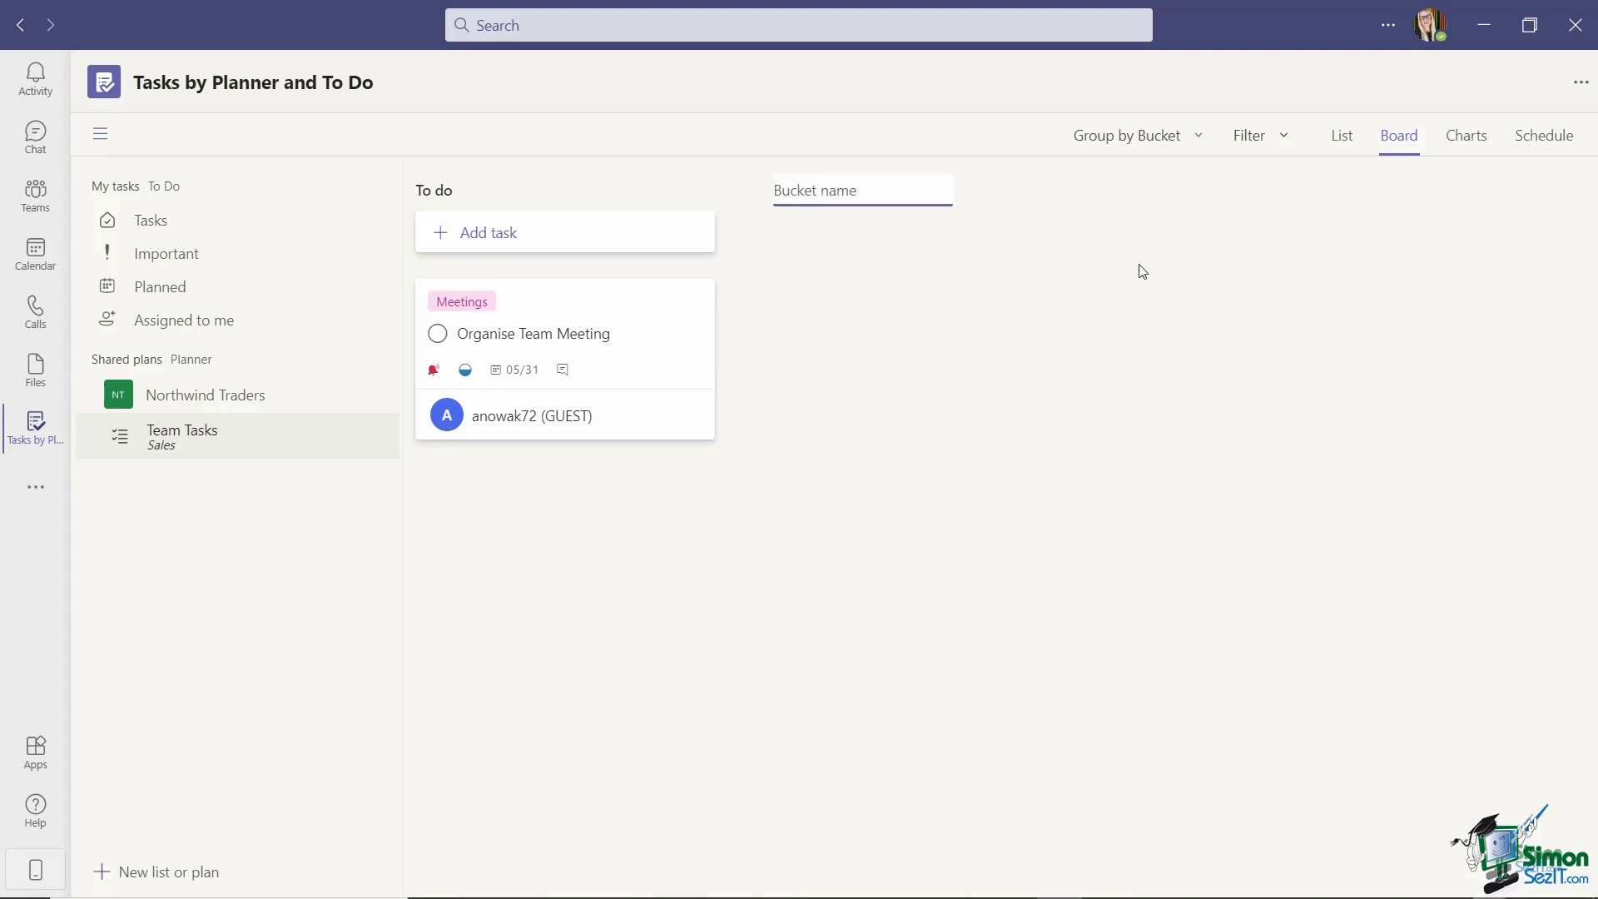
{"action": "type", "text": "Assinged to Others"}
{"action": "key", "text": "Return"}
{"action": "left_click", "coordinate": [1188, 198]}
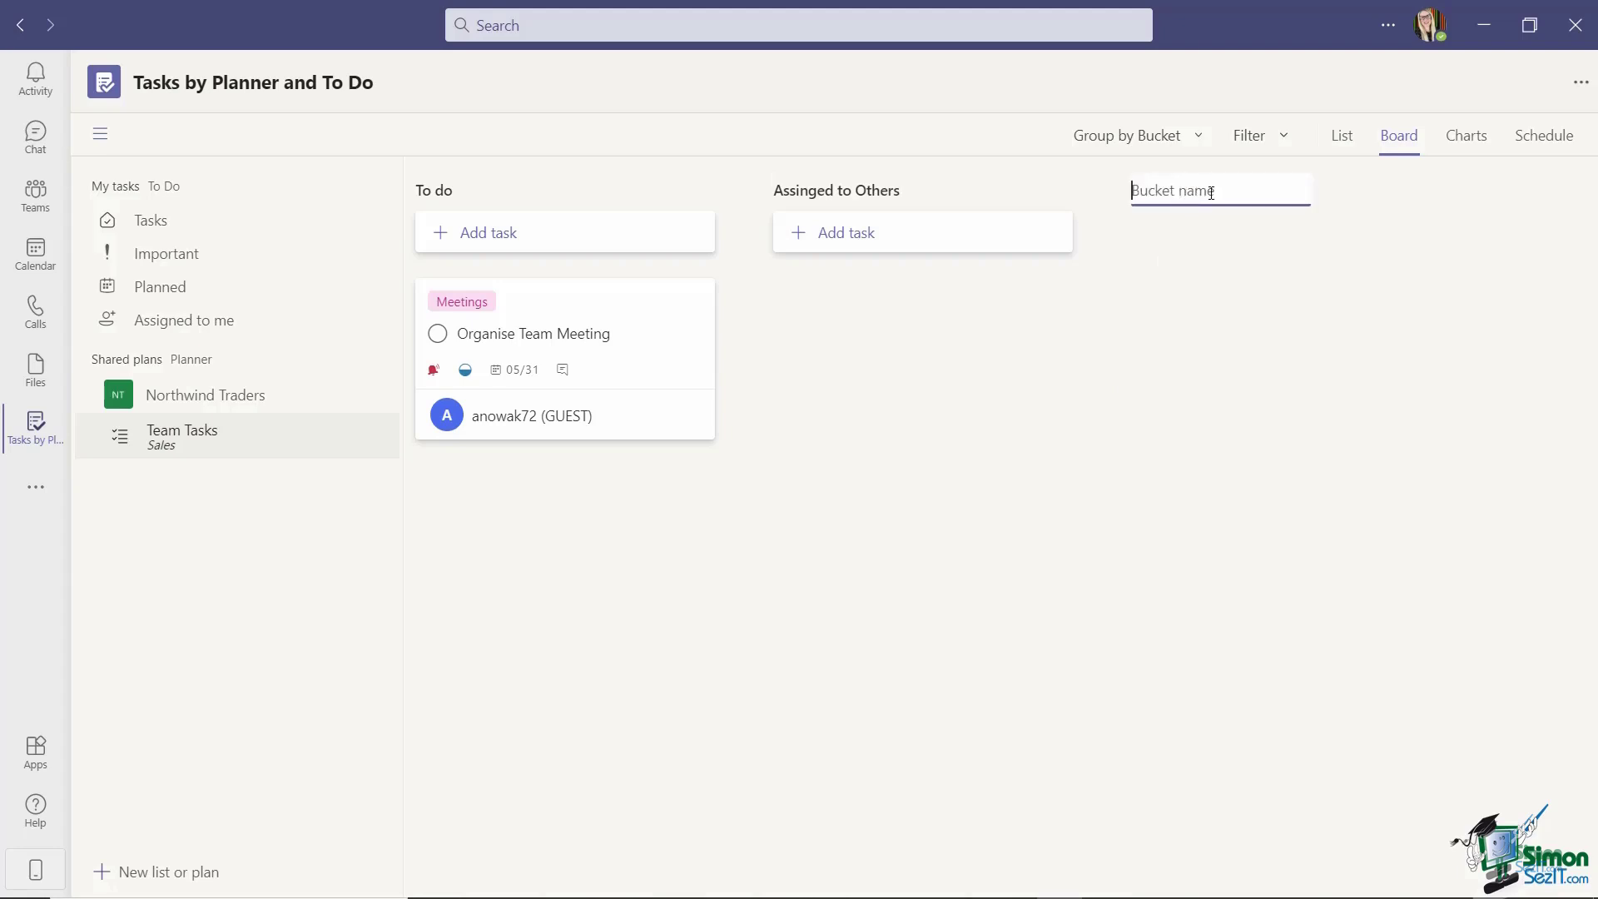
{"action": "type", "text": "Completed"}
{"action": "key", "text": "Return"}
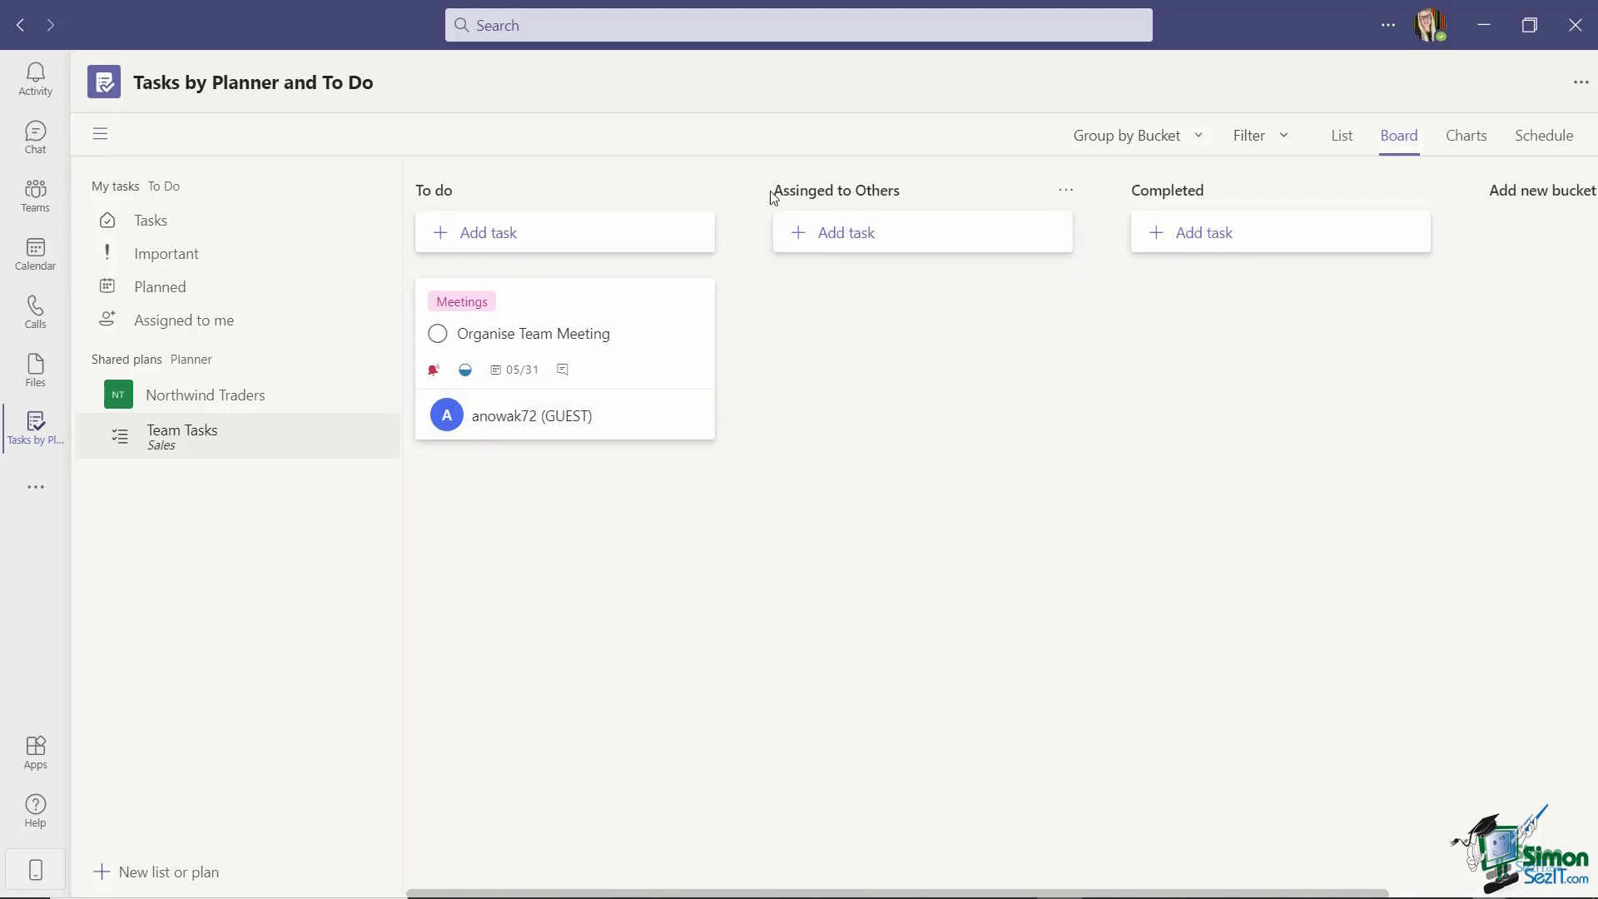
{"action": "left_click_drag", "start_coordinate": [517, 302], "coordinate": [882, 335]}
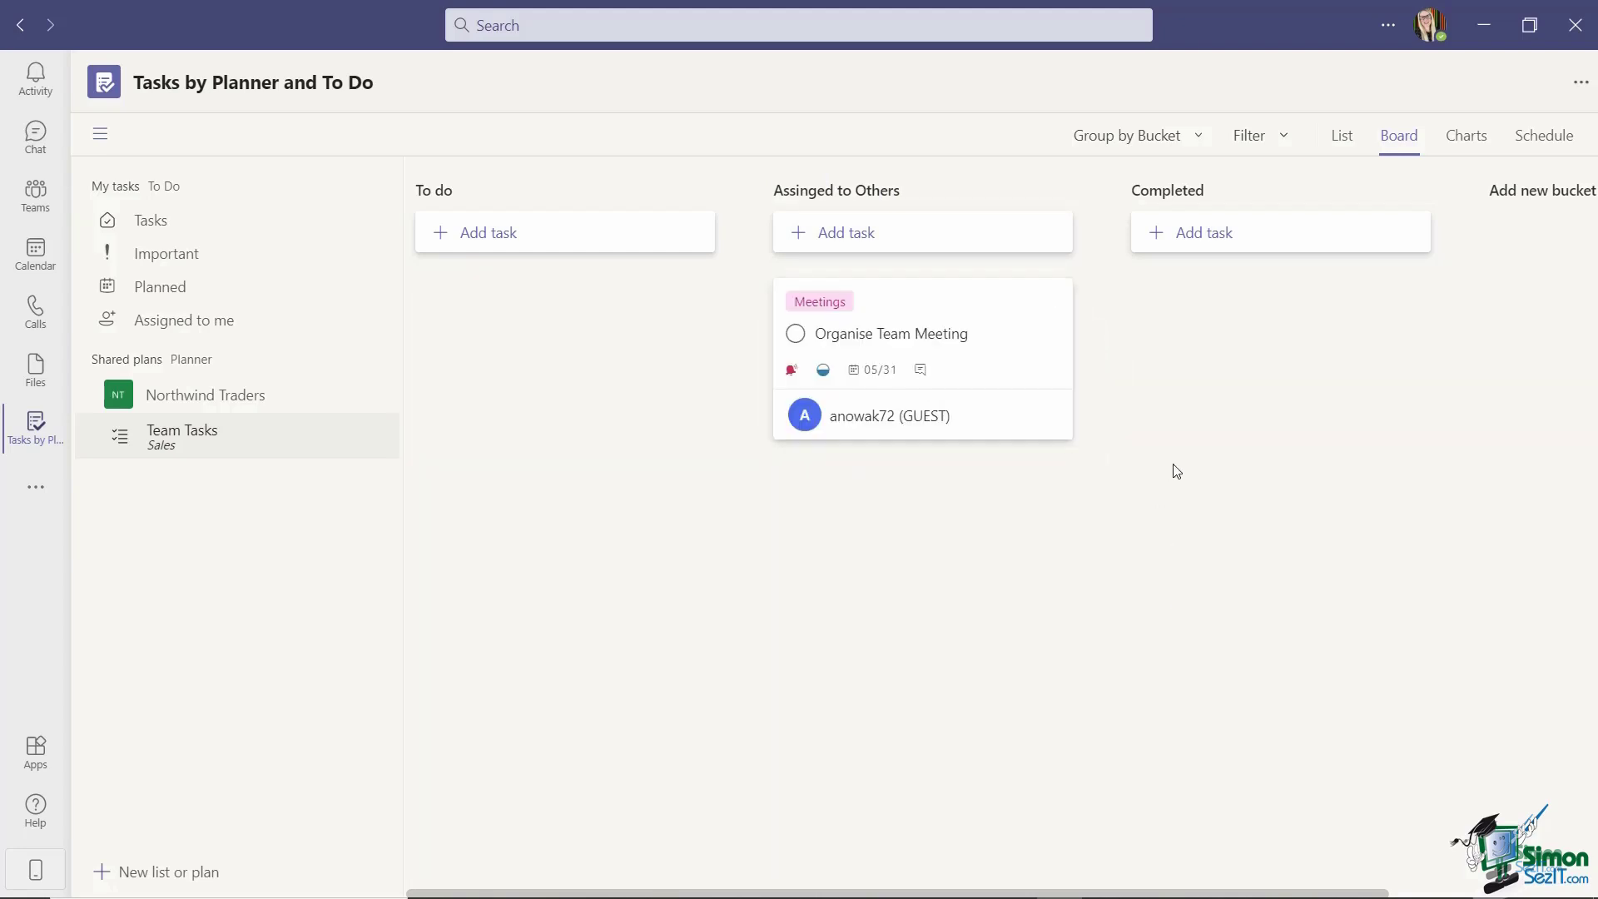
- Review the Team Tasks plan's status, bucket and priority charts, and view its tasks in the monthly schedule
{"action": "left_click", "coordinate": [1474, 145]}
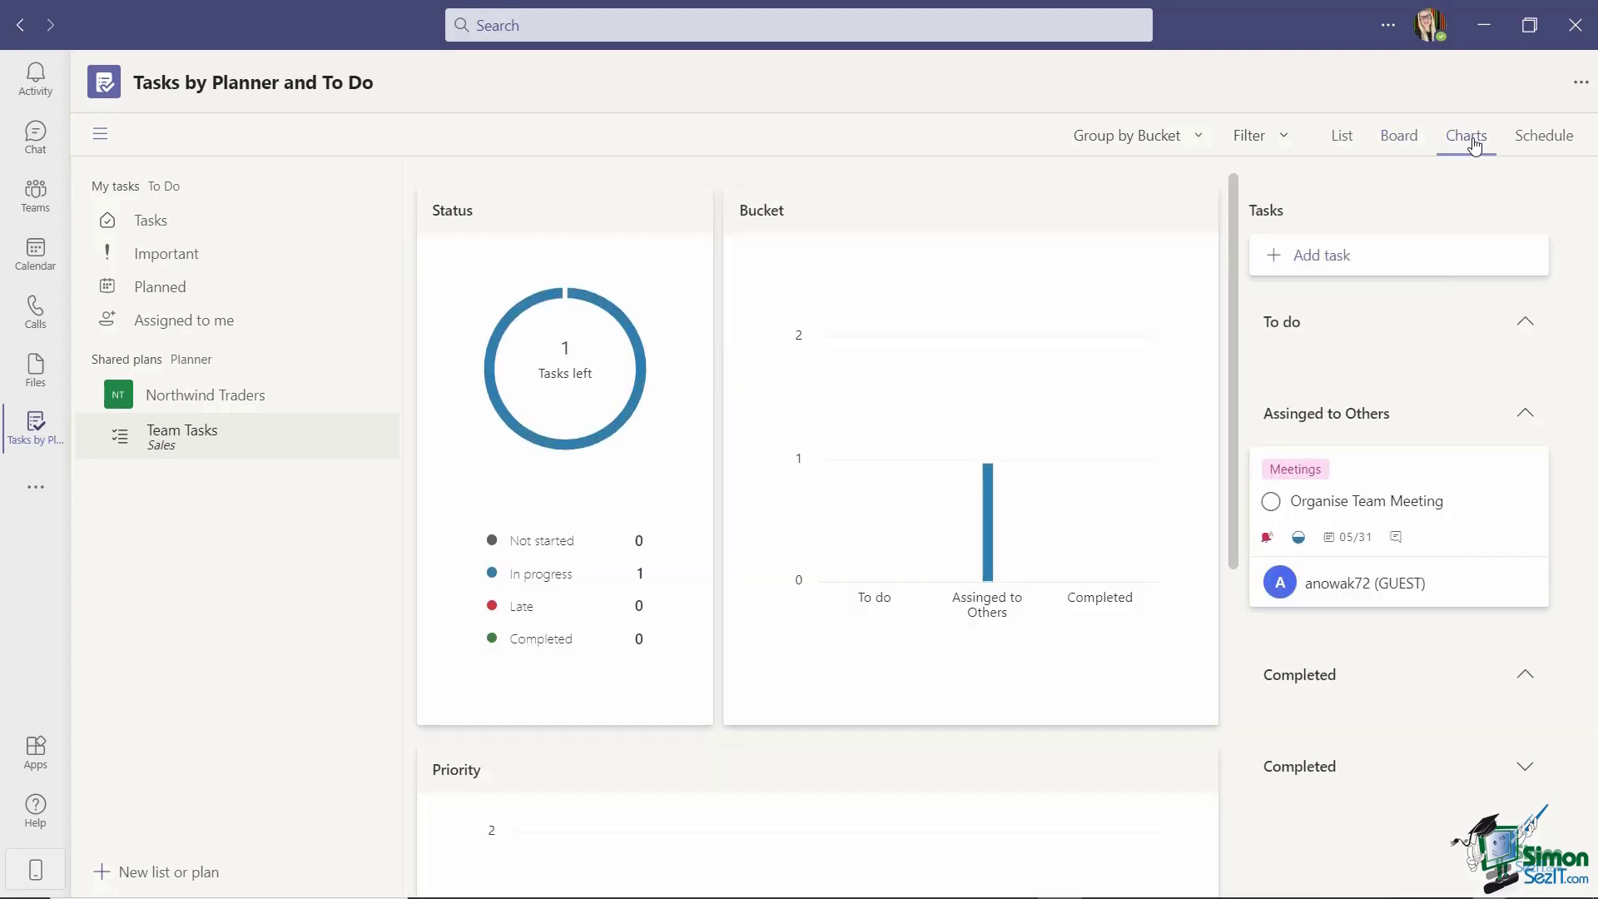
{"action": "mouse_move", "coordinate": [607, 366]}
{"action": "mouse_move", "coordinate": [1234, 405]}
{"action": "left_mouse_down"}
{"action": "mouse_move", "coordinate": [1253, 766]}
{"action": "mouse_move", "coordinate": [1250, 382]}
{"action": "left_mouse_up"}
{"action": "left_click", "coordinate": [1541, 144]}
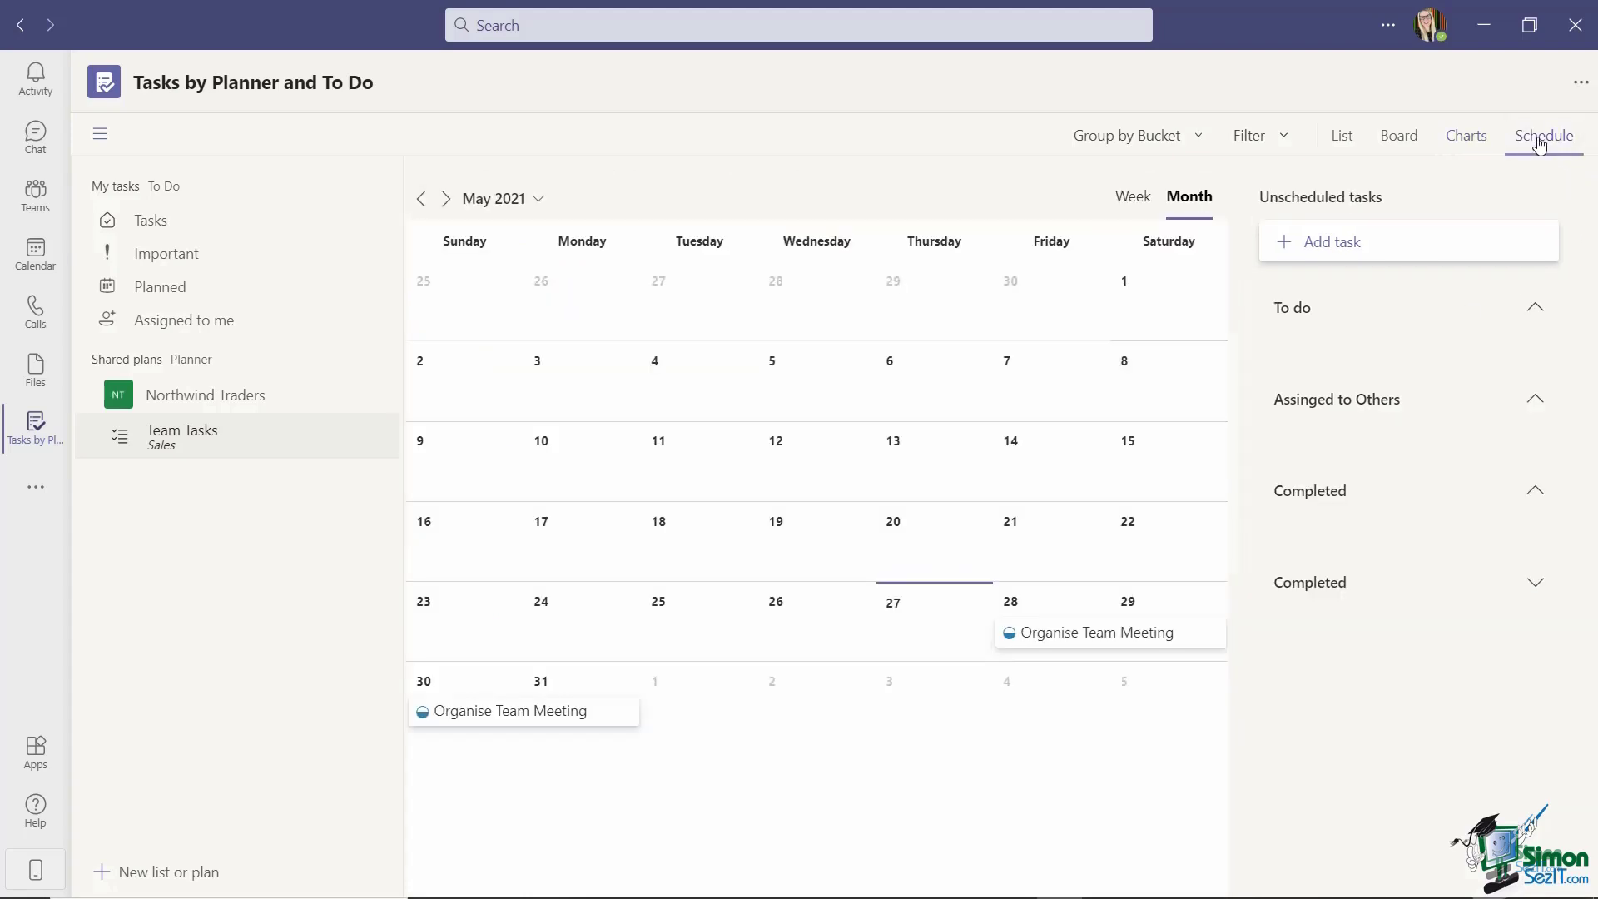